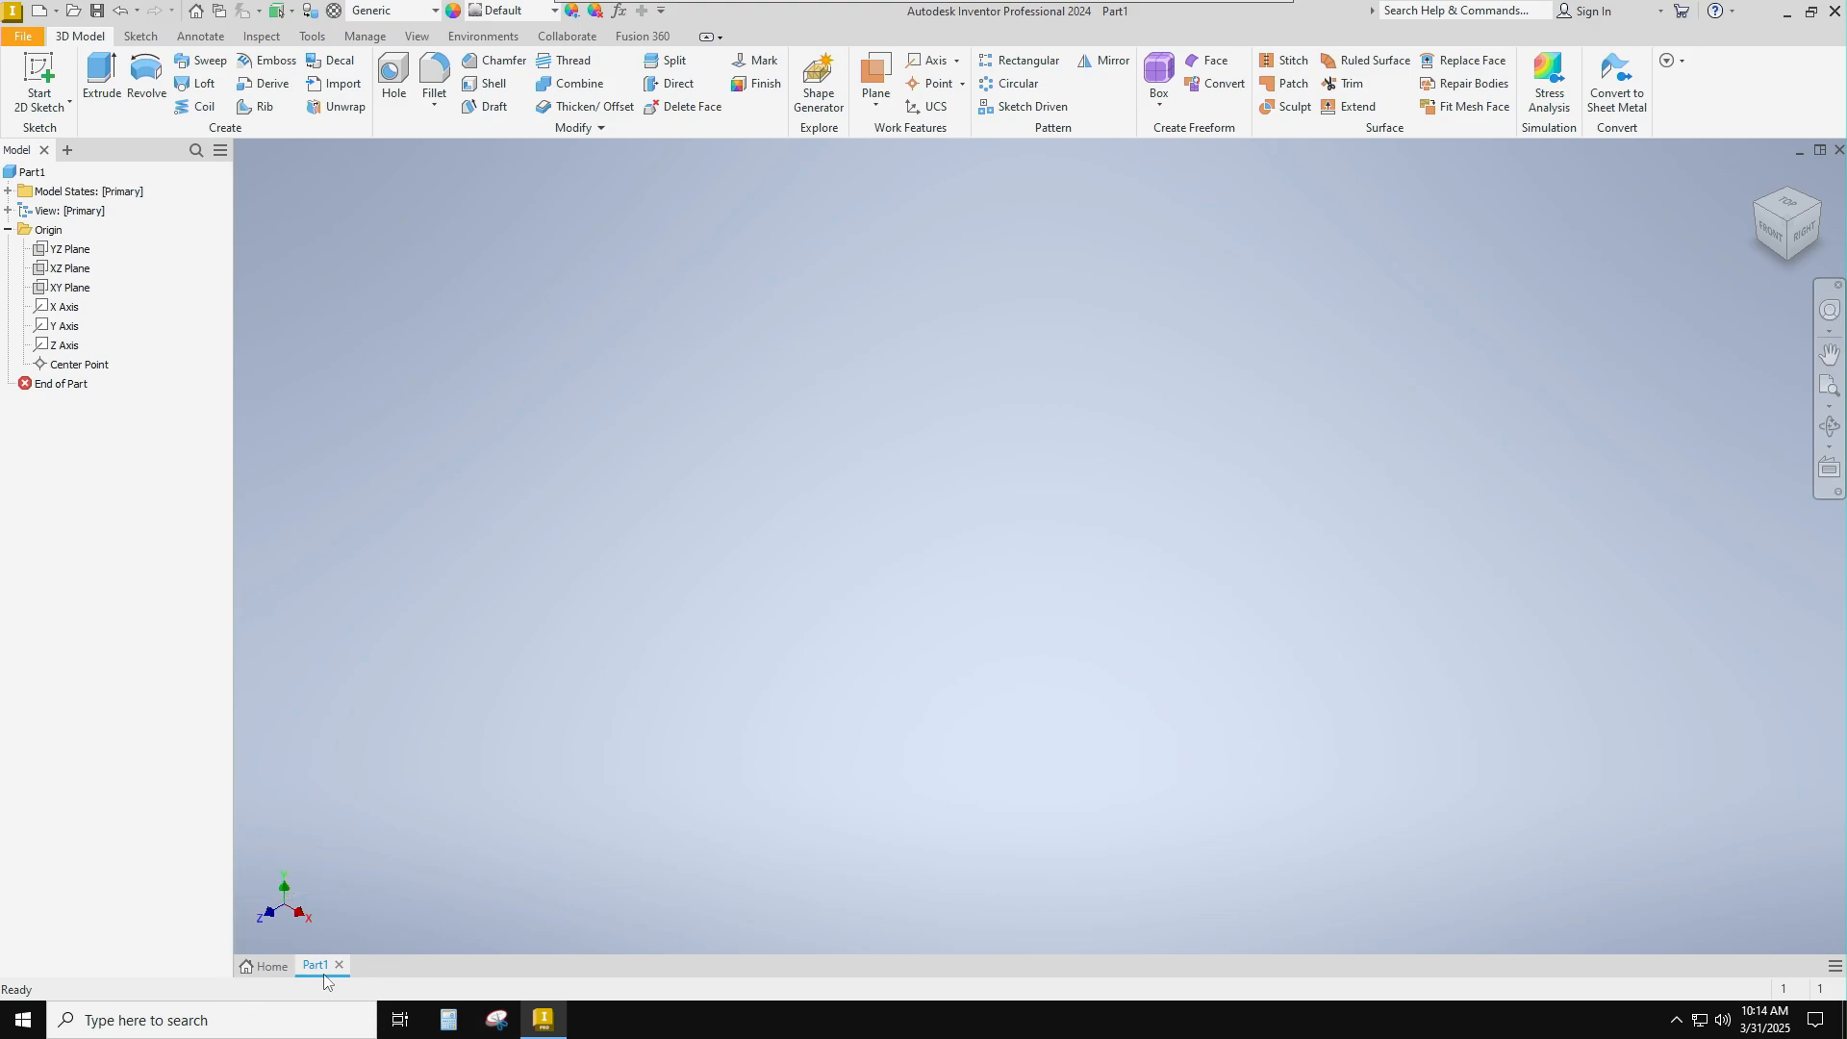
Step: Start saving the part and browse to the 320 Spring 2025 folder on the instructor's personal network drive
left_click(26, 42)
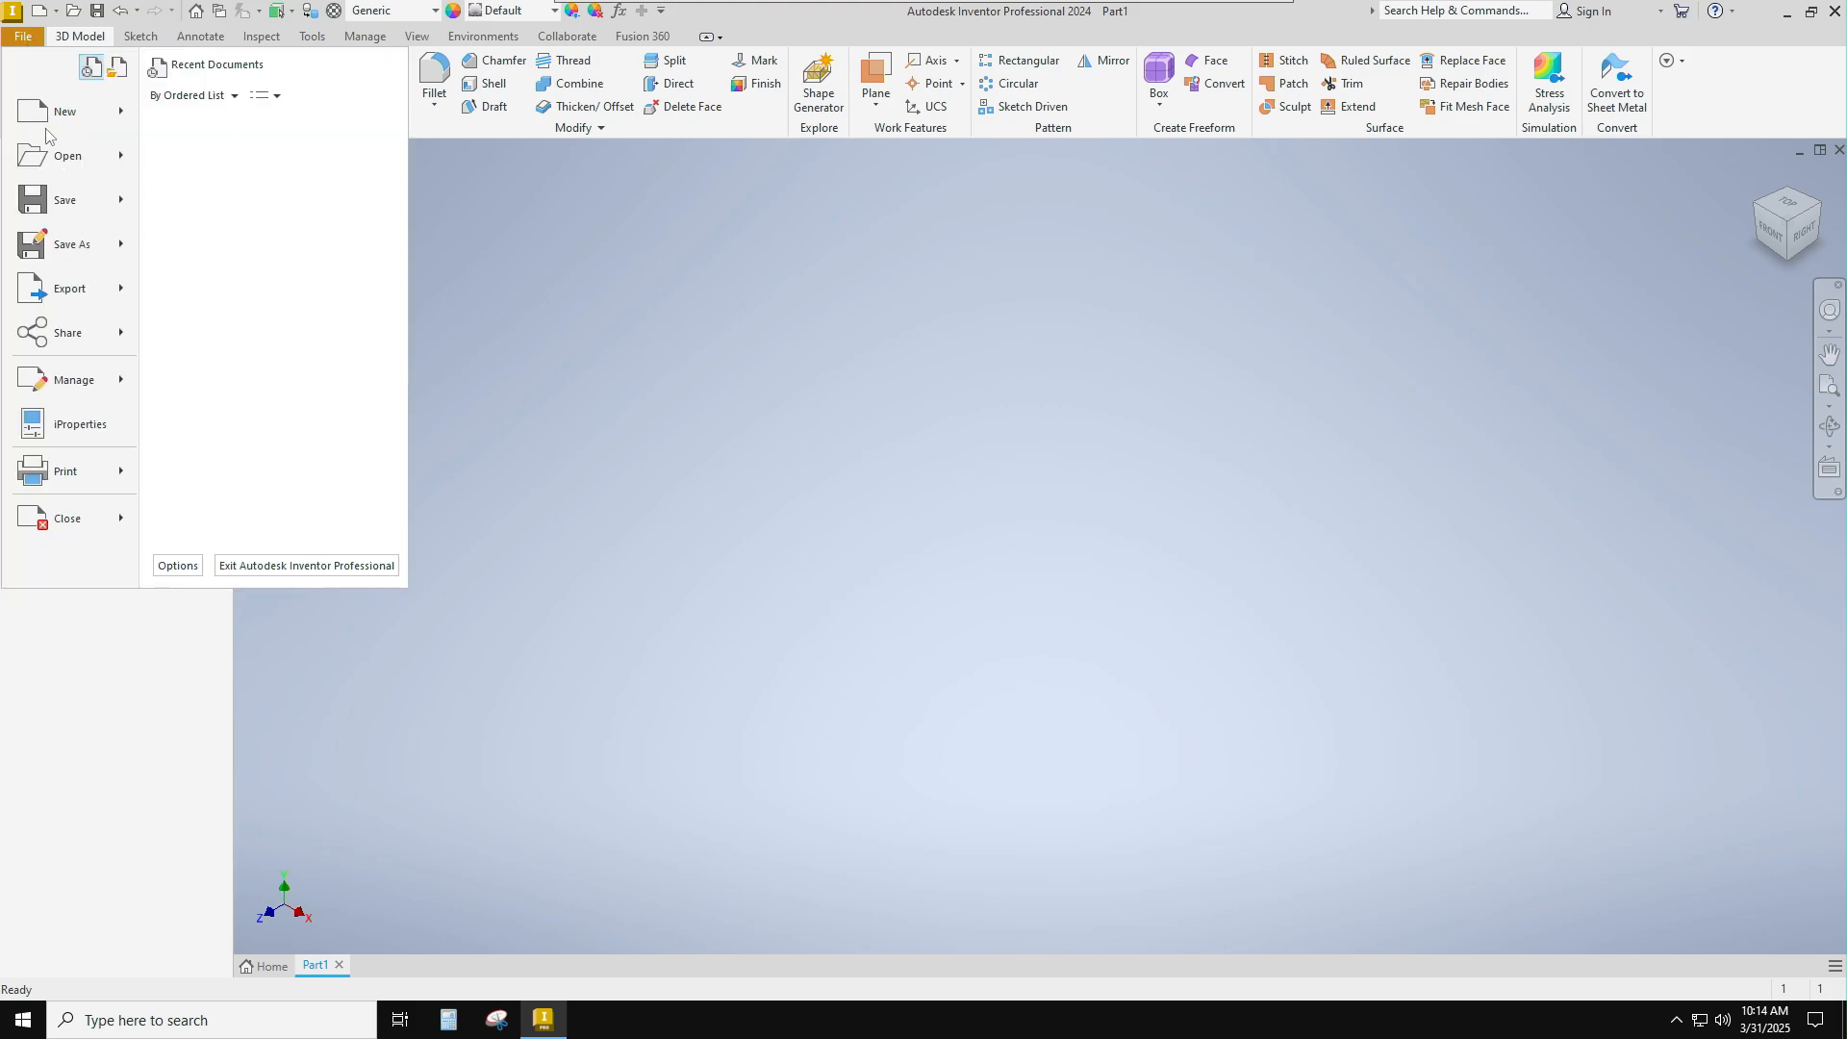
left_click(56, 202)
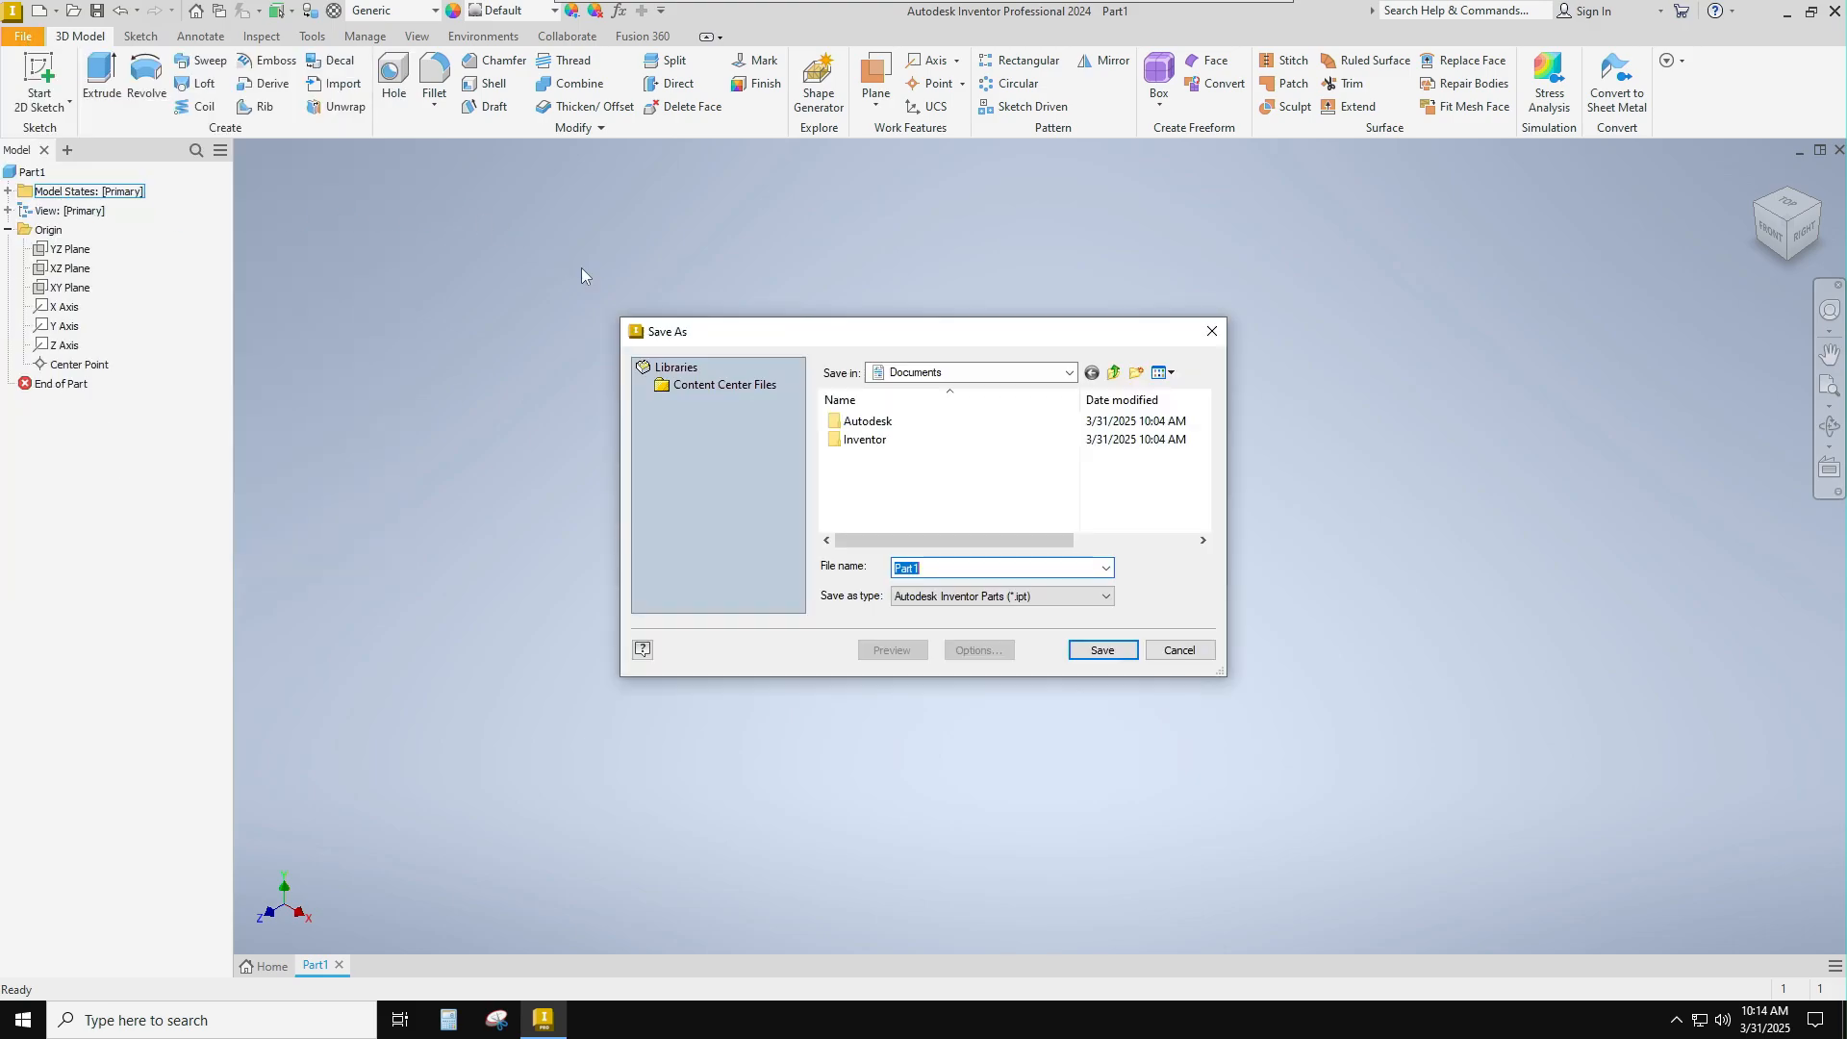
left_click(916, 372)
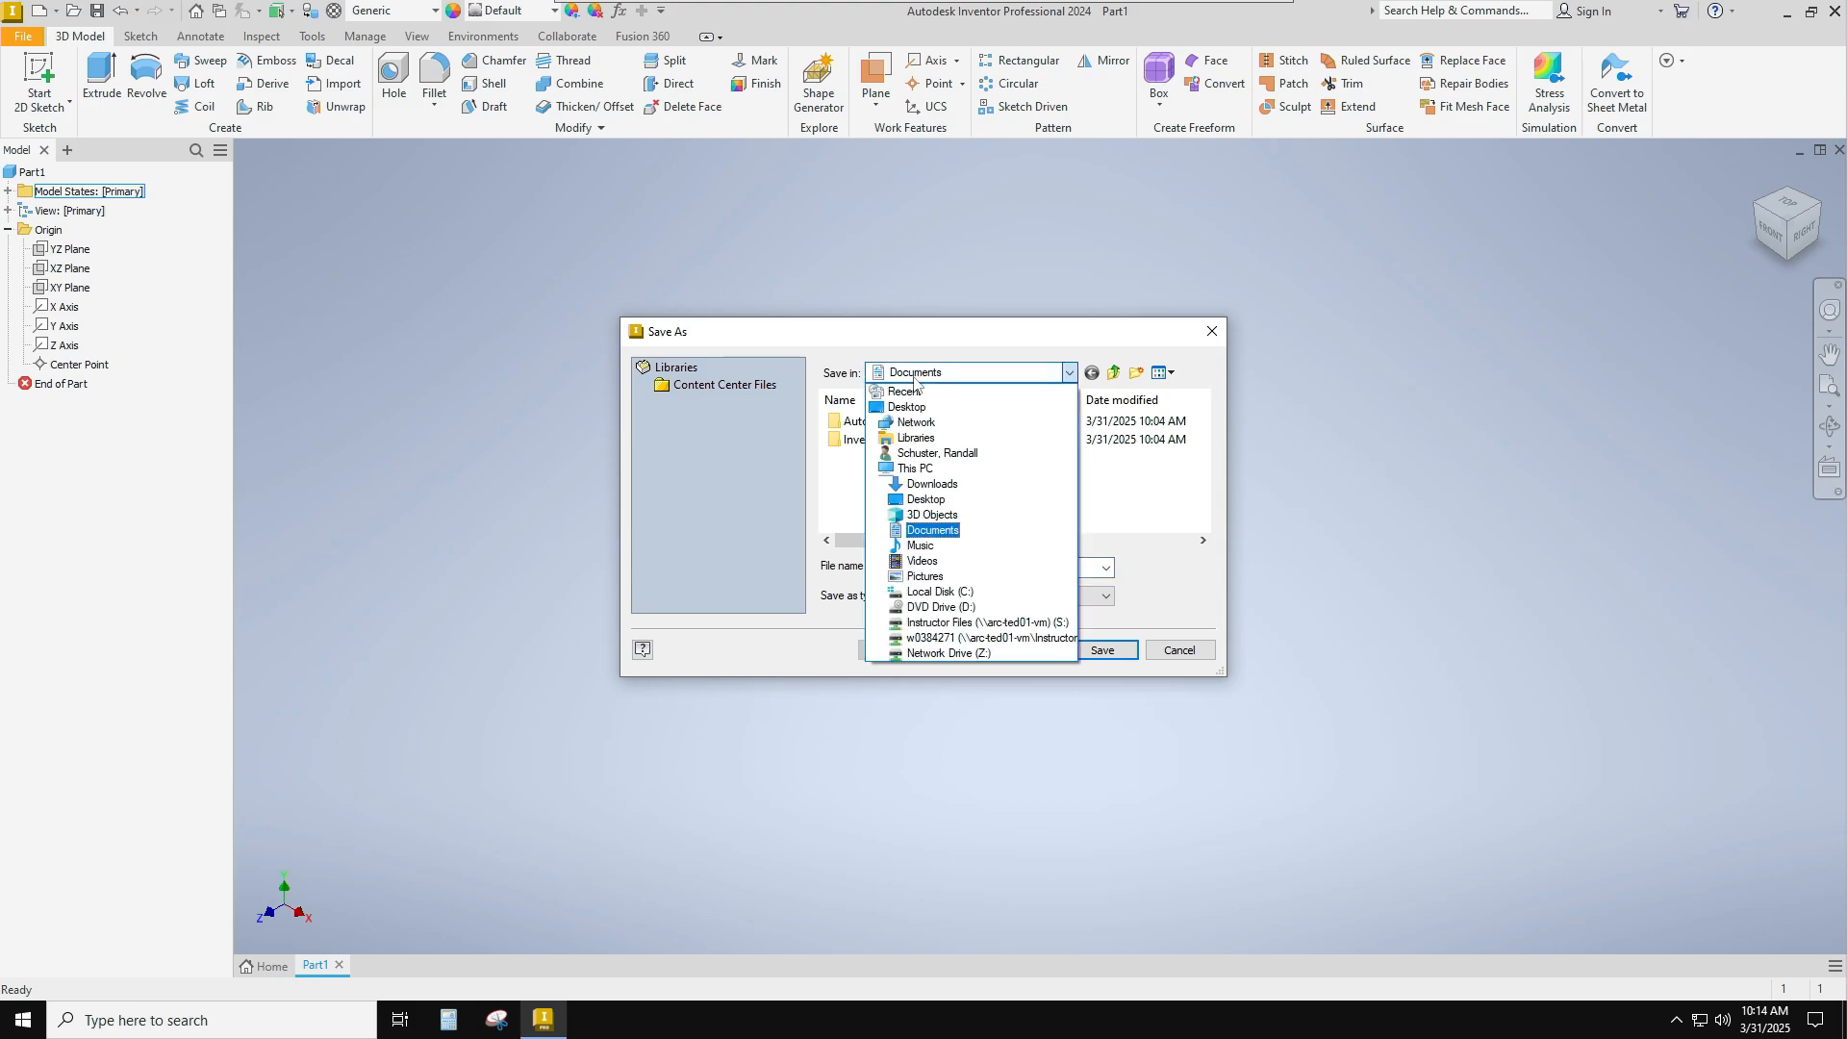
left_click(931, 640)
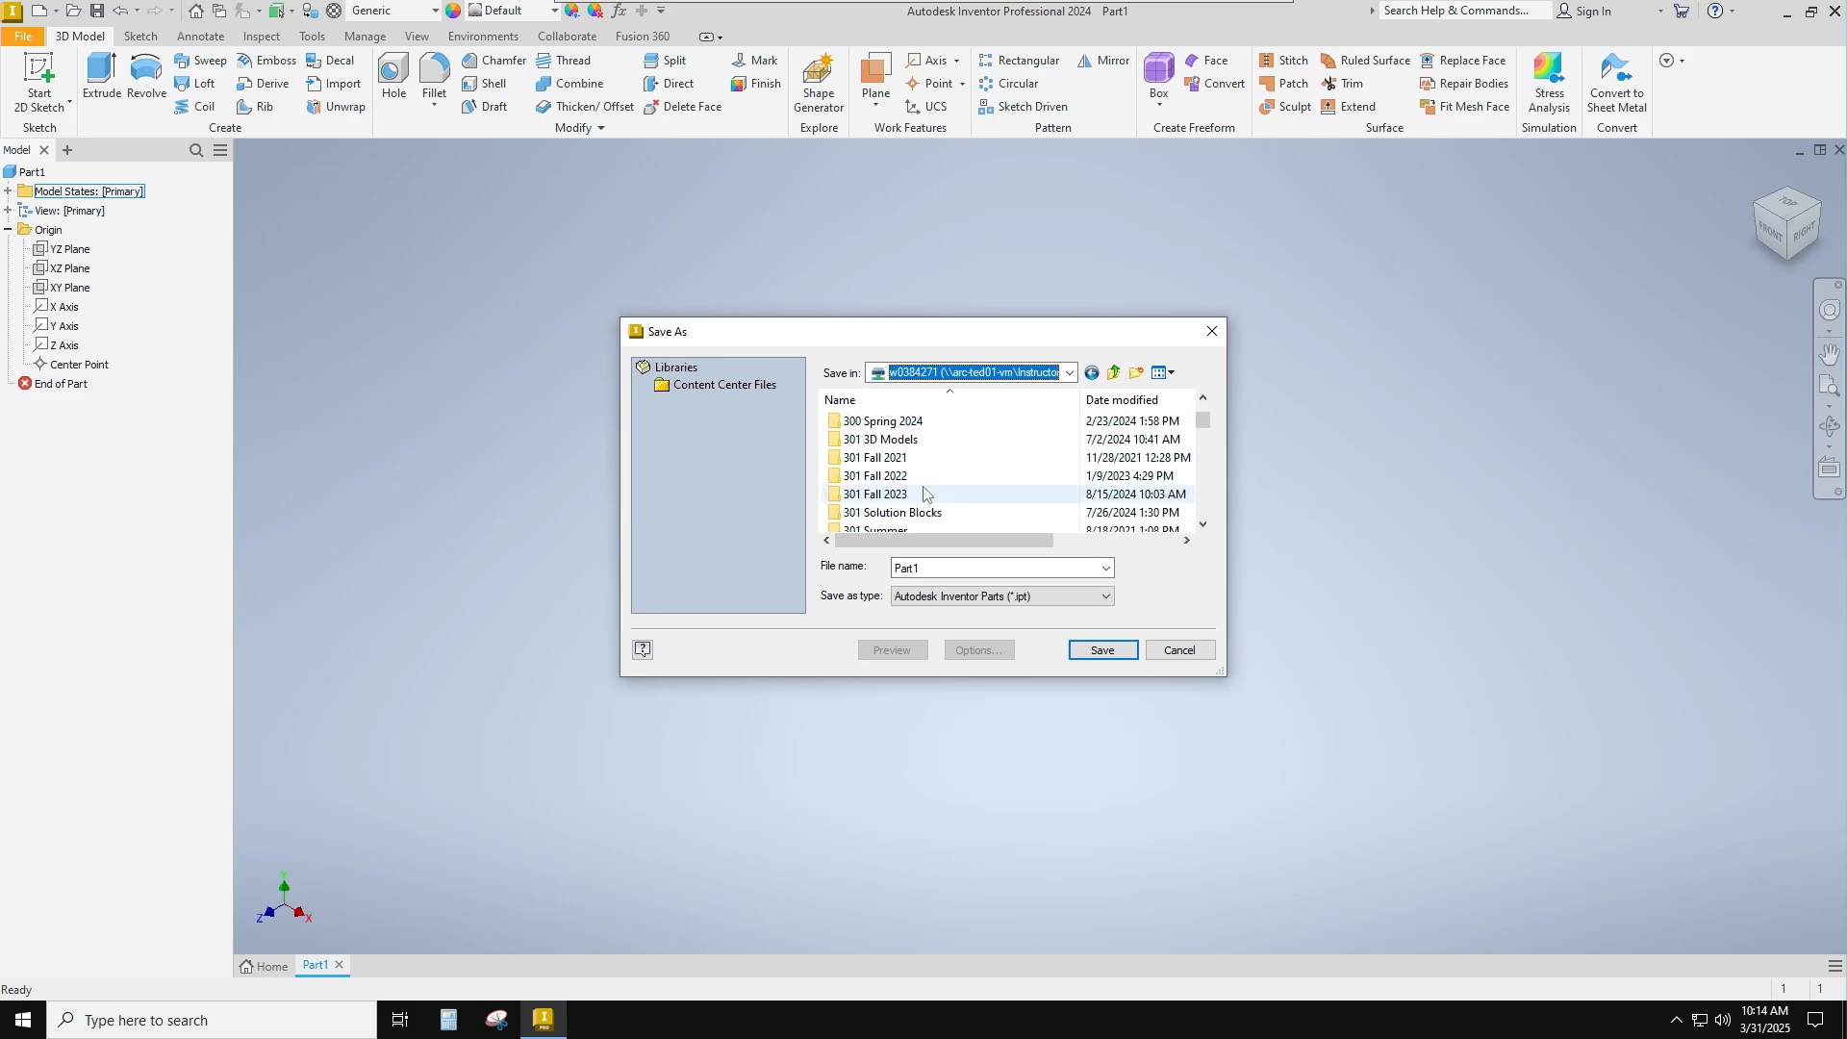
scroll(924, 493, "down", 5)
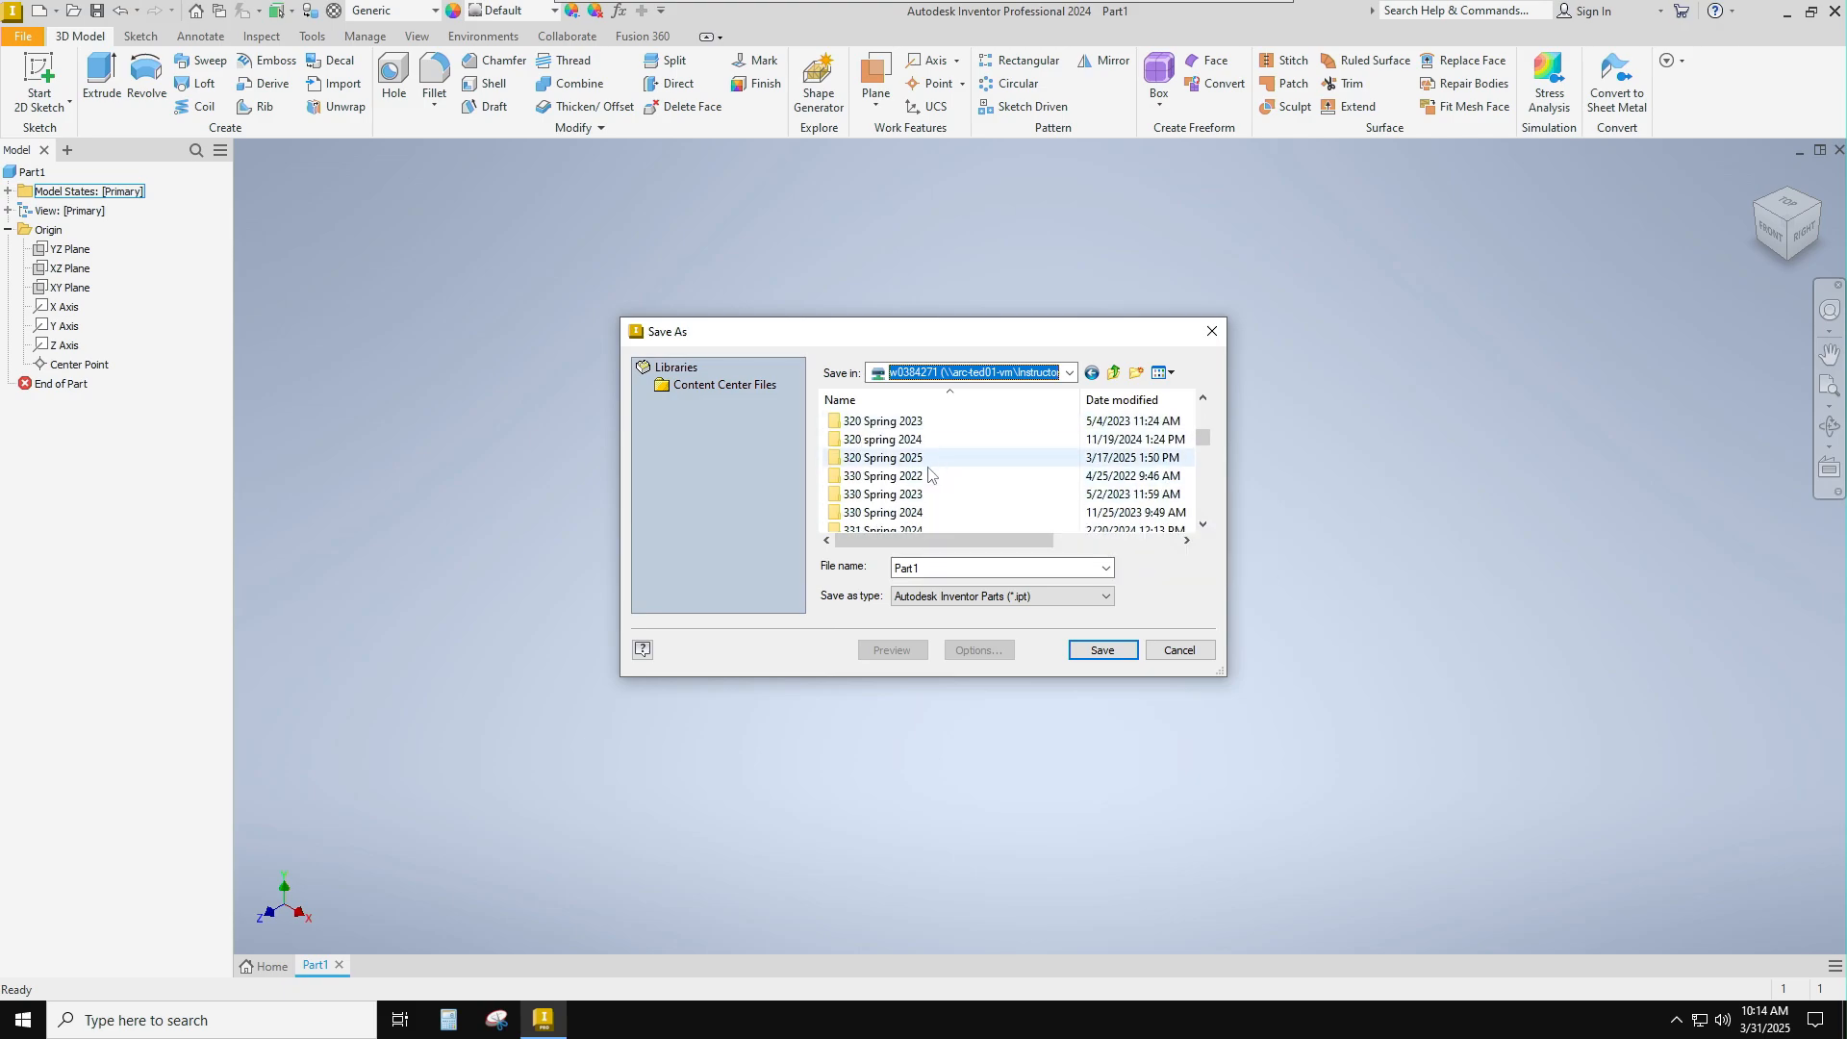
double_click(916, 459)
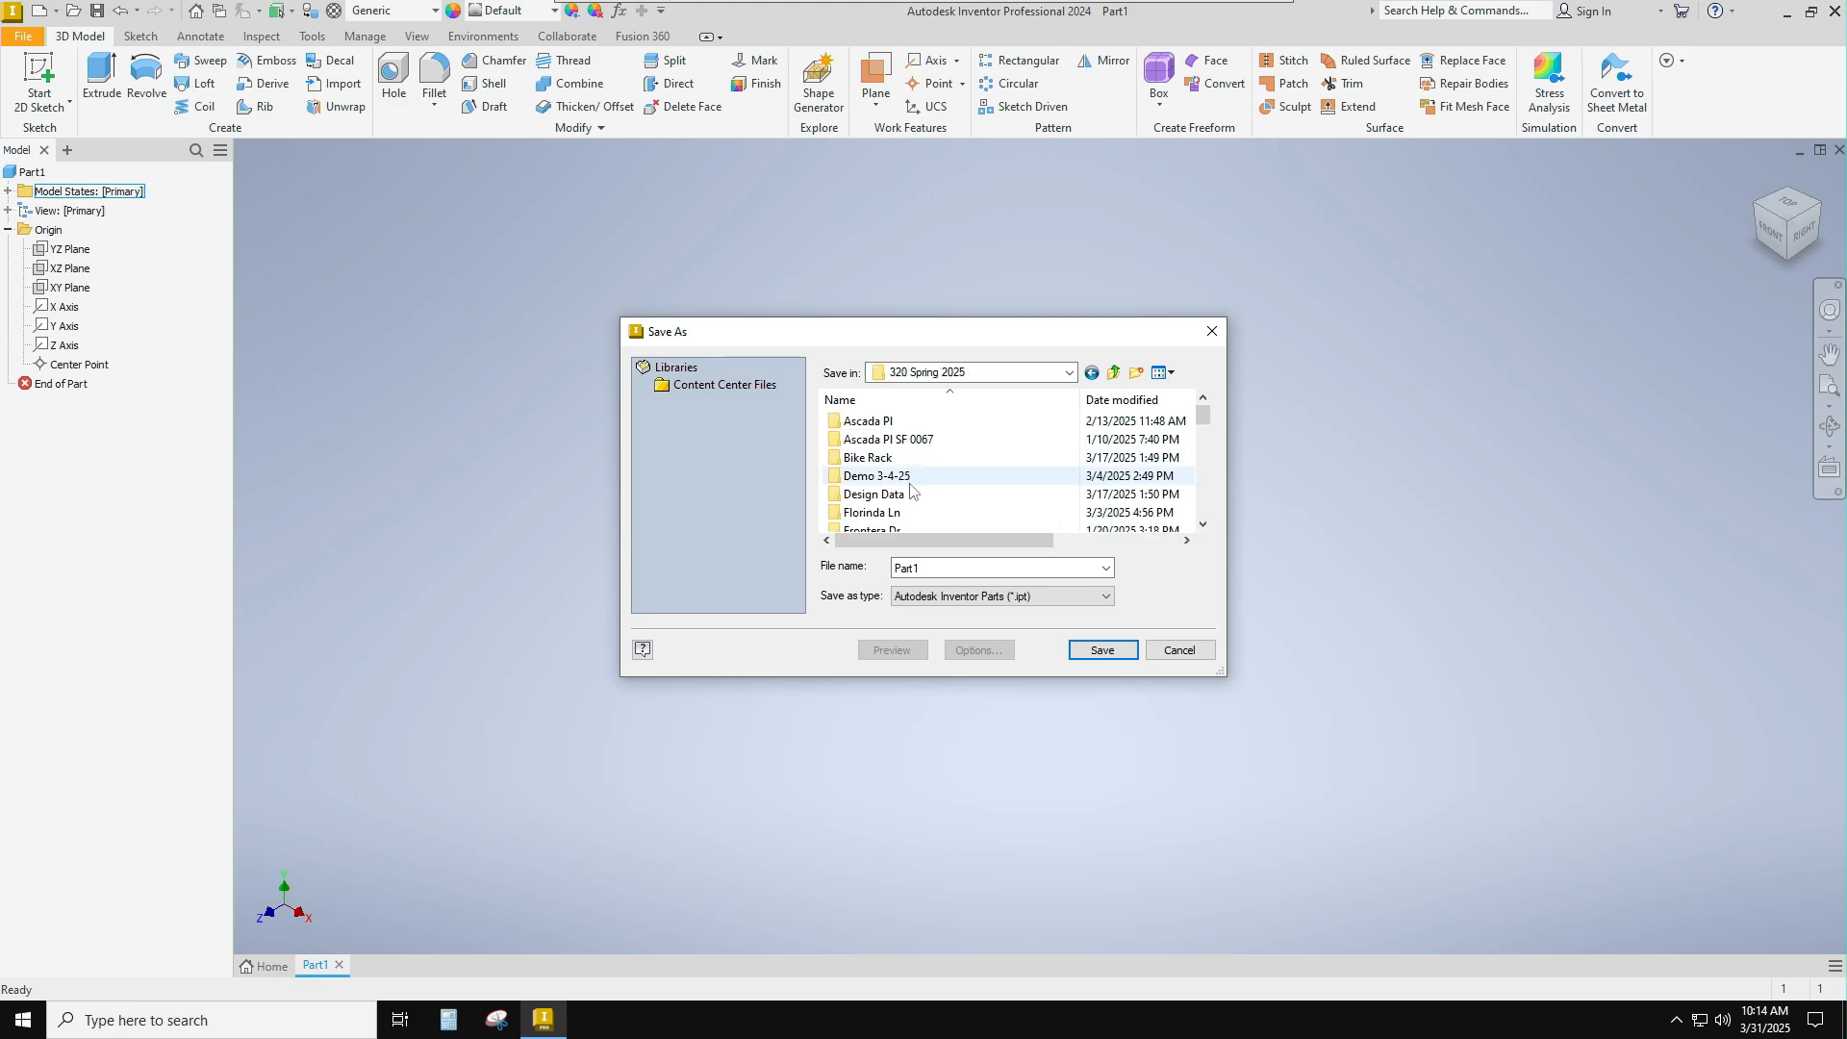
scroll(932, 477, "down", 1)
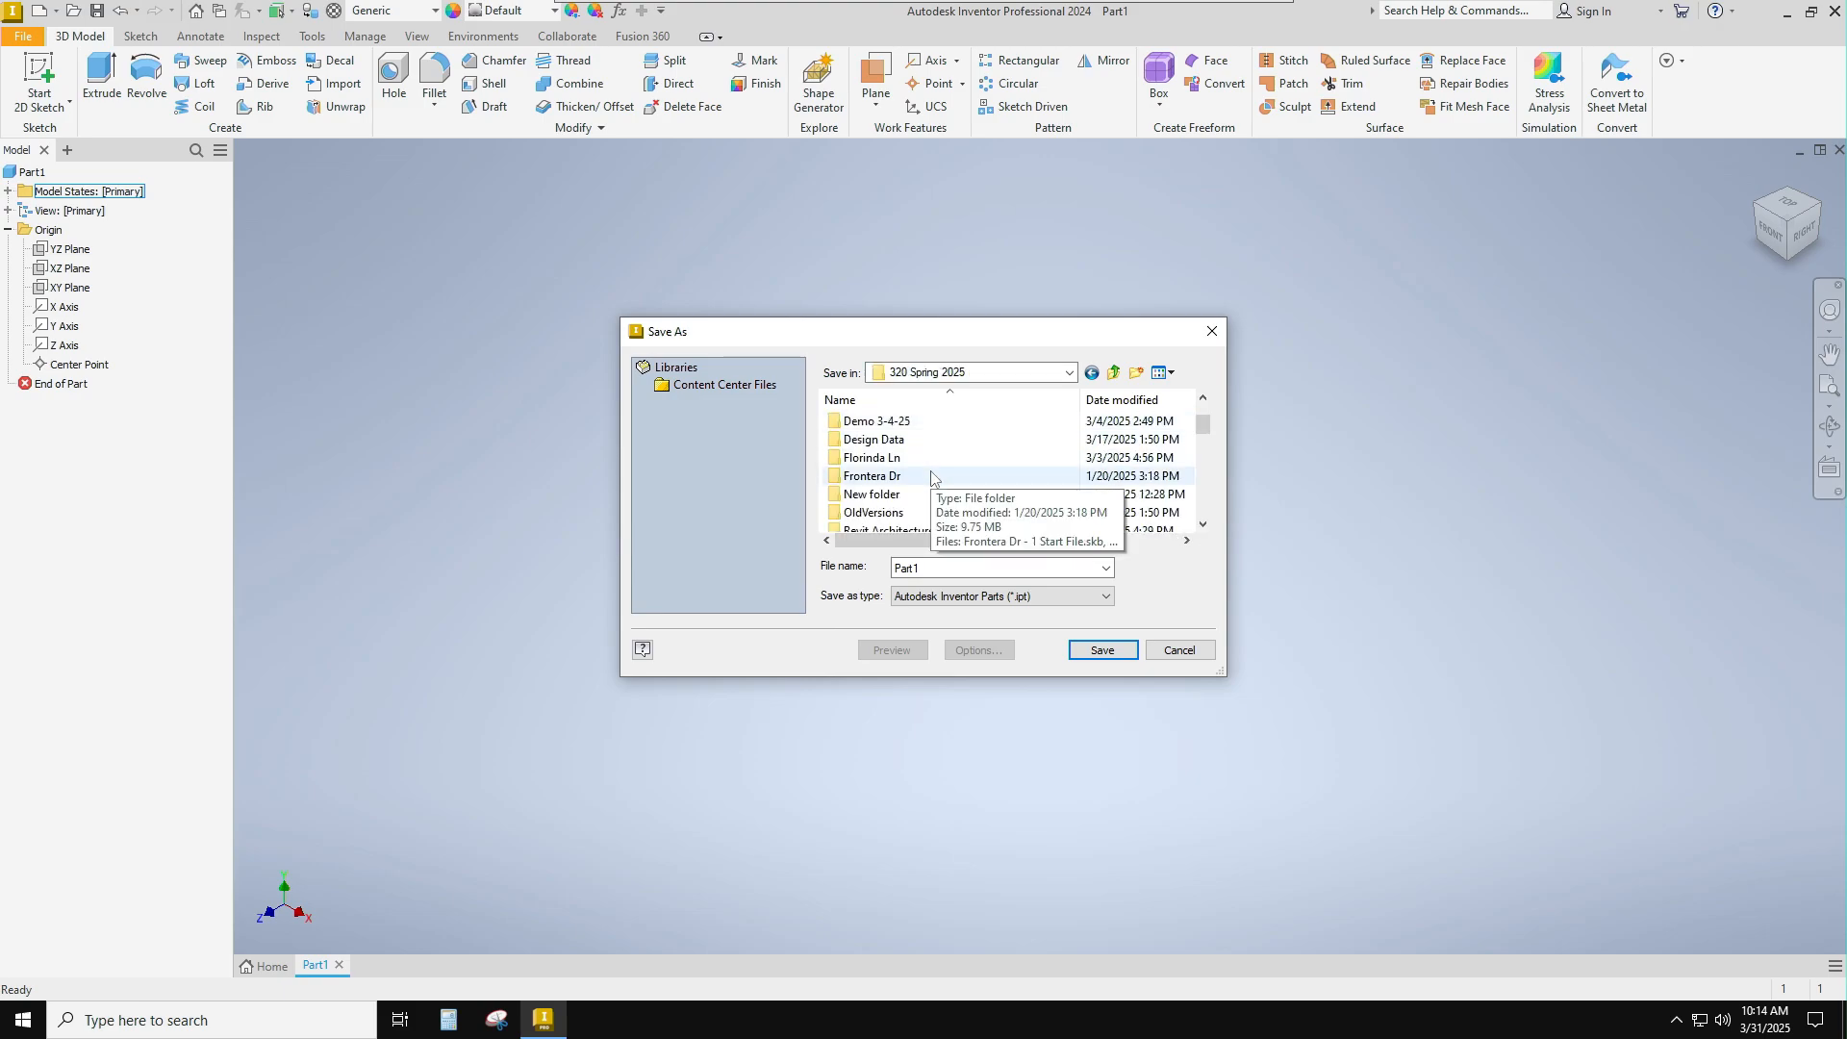
scroll(932, 476, "down", 2)
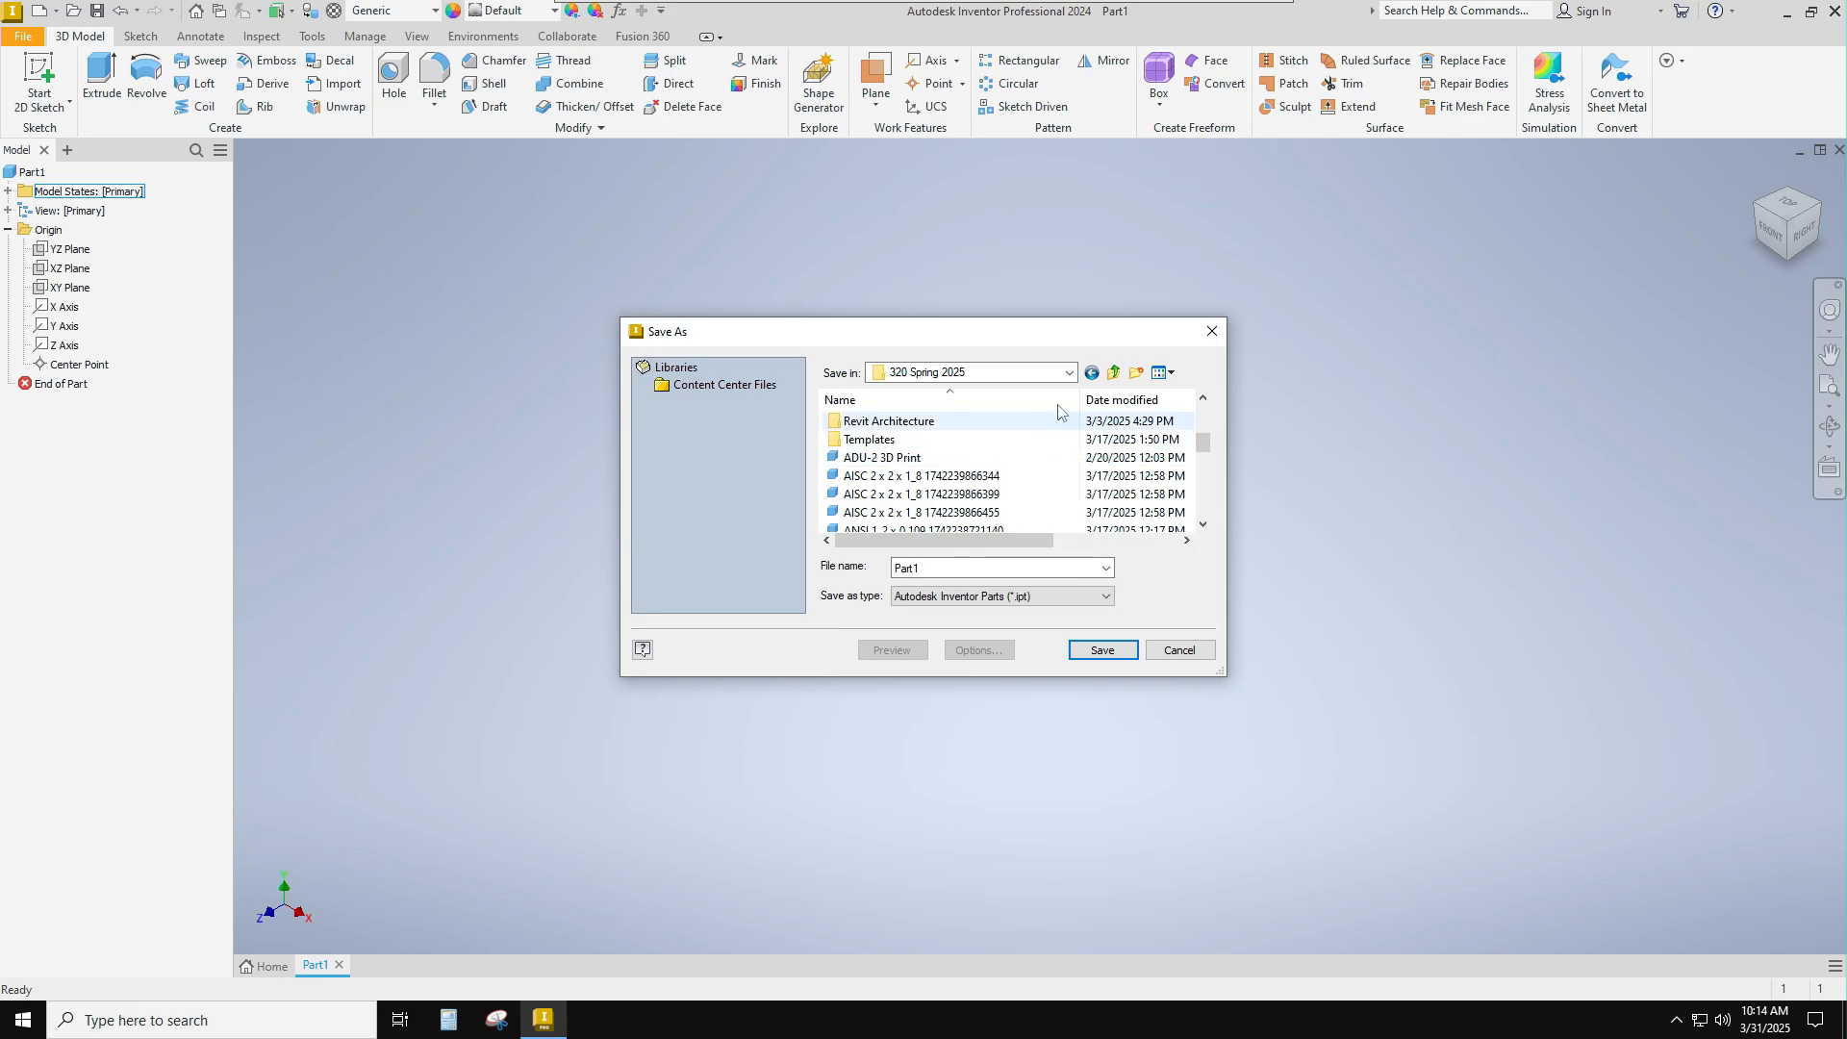
scroll(931, 469, "up", 3)
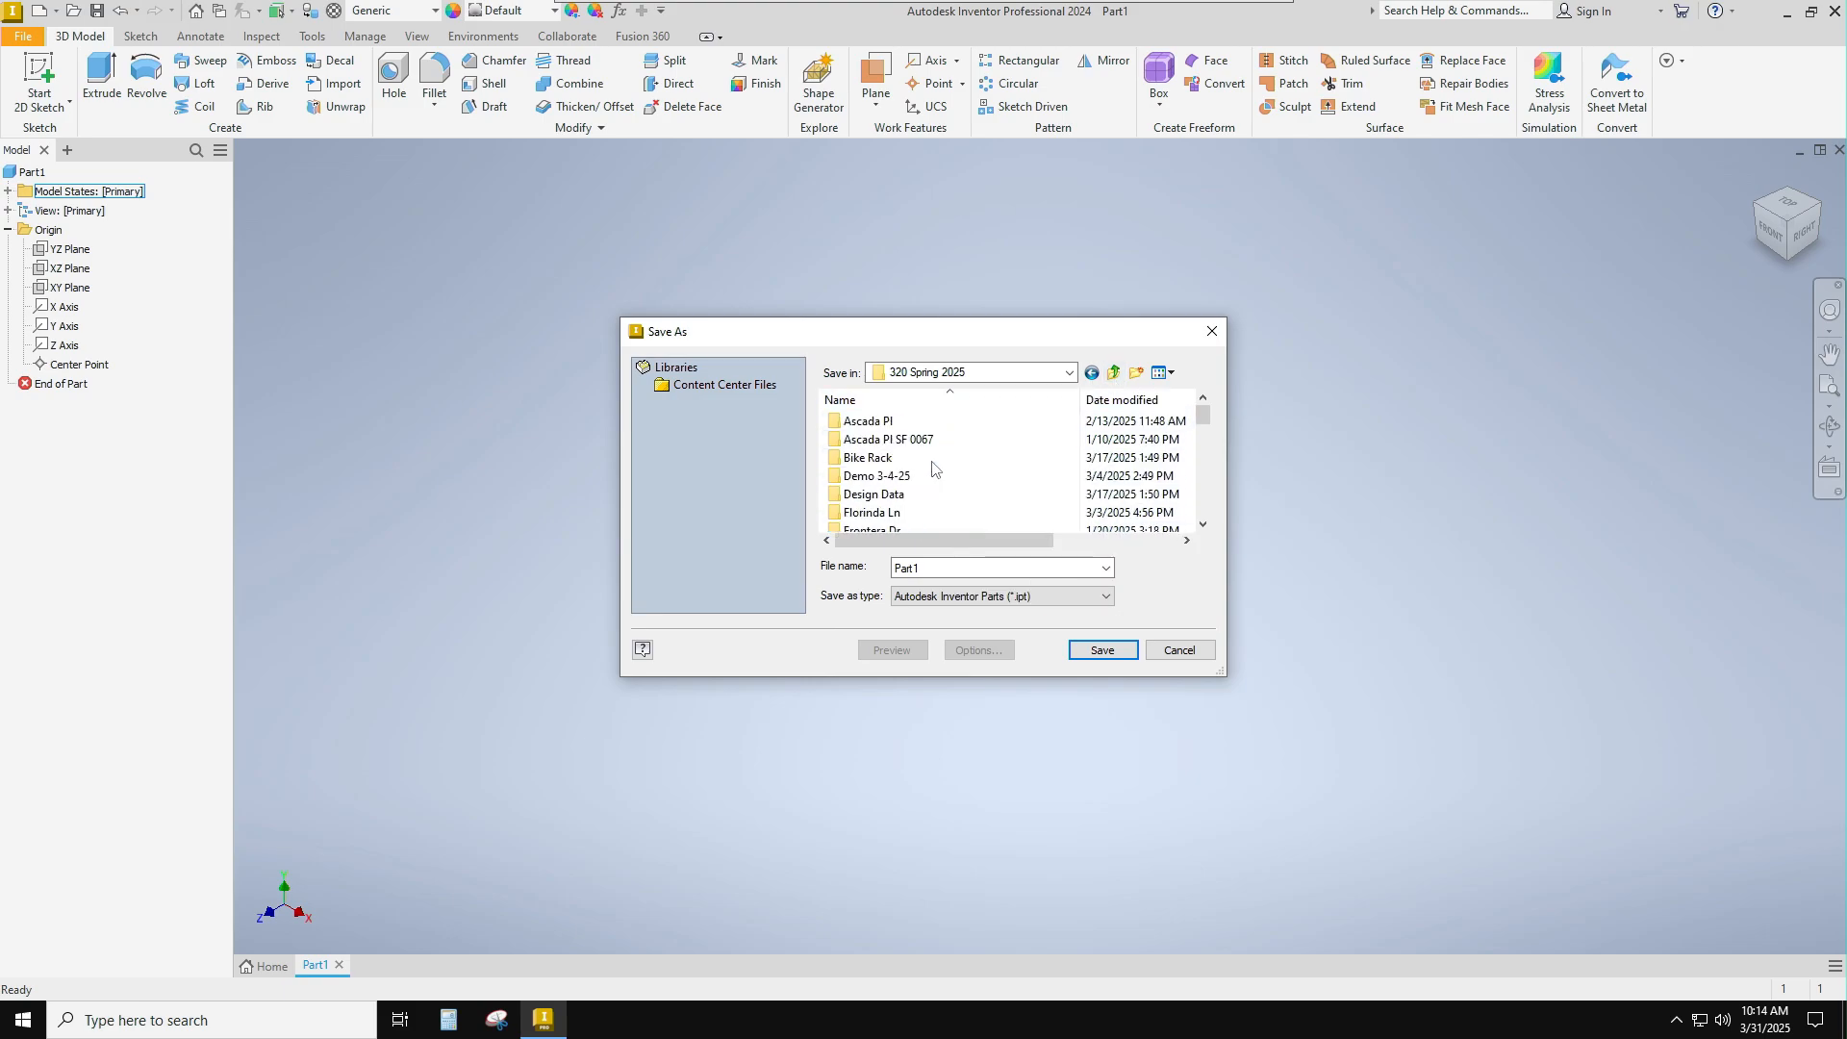
scroll(934, 464, "down", 1)
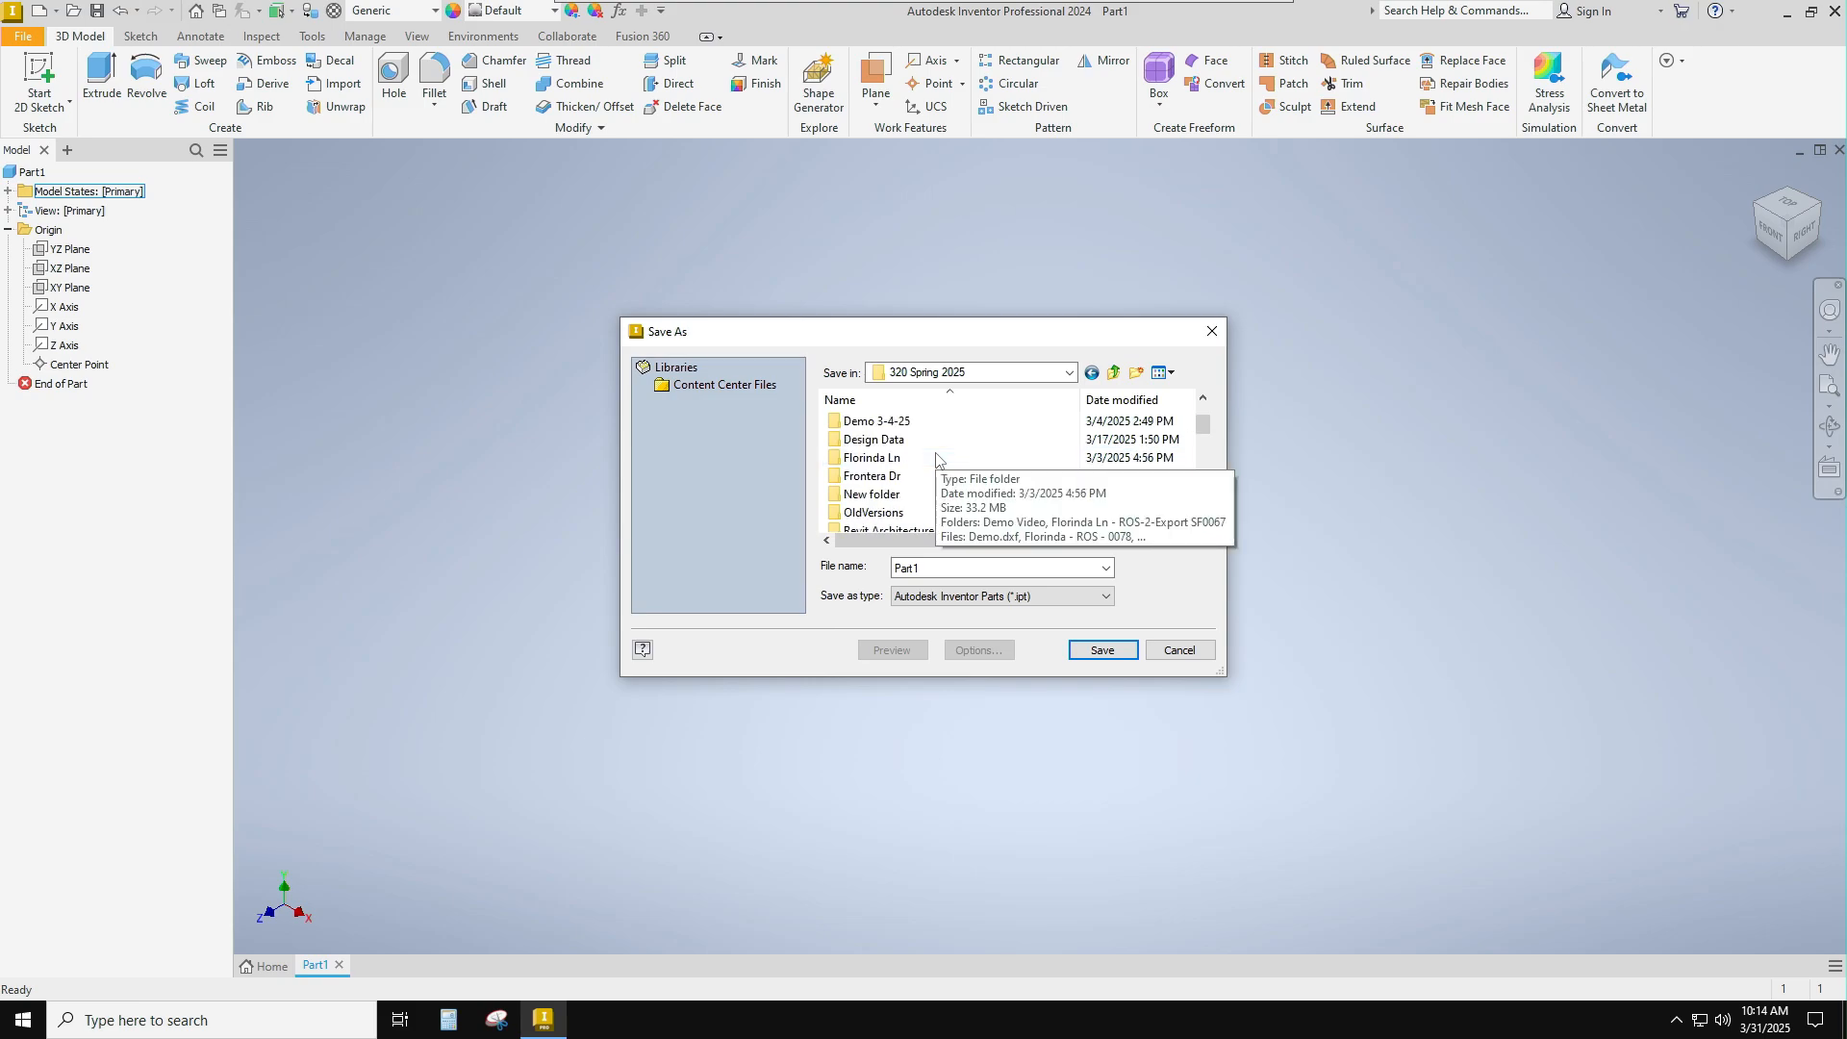
scroll(936, 458, "down", 2)
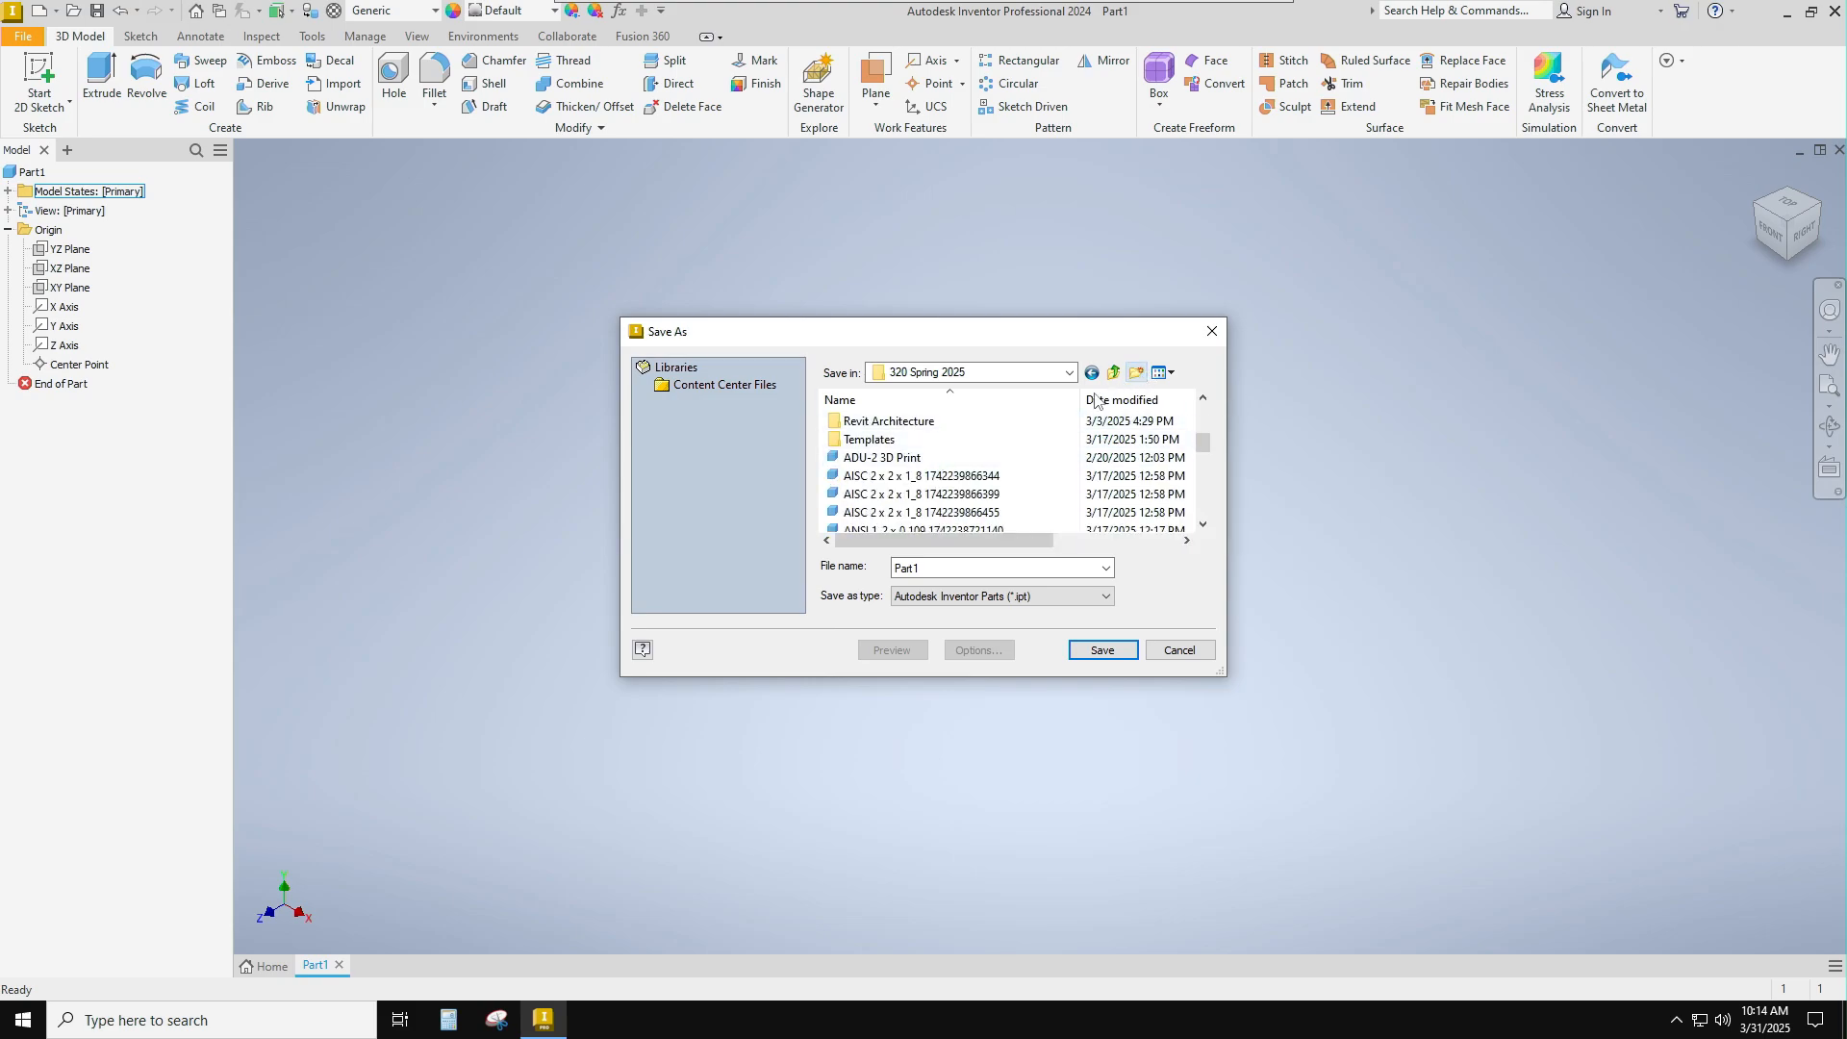
Step: Create a folder named Inventor inside 320 Spring 2025 and save the part in it as Part1
left_click(1136, 373)
type("Inv")
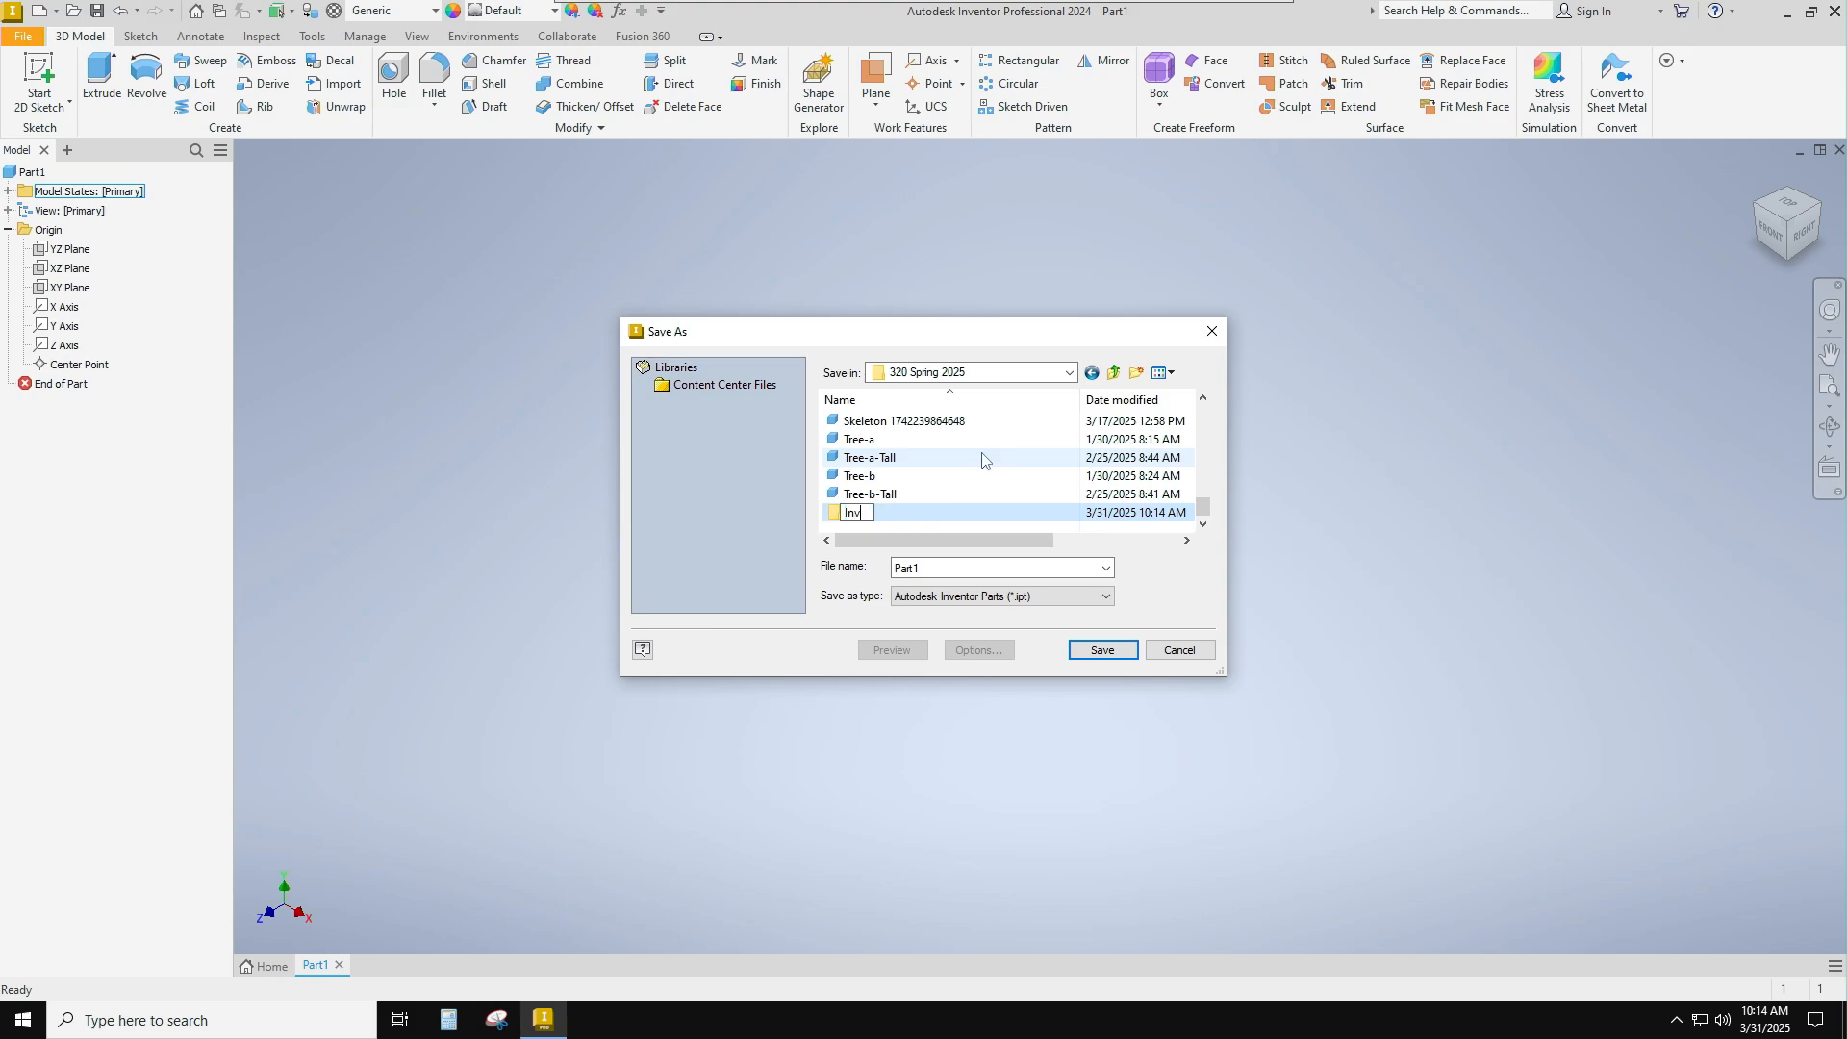
type("entor")
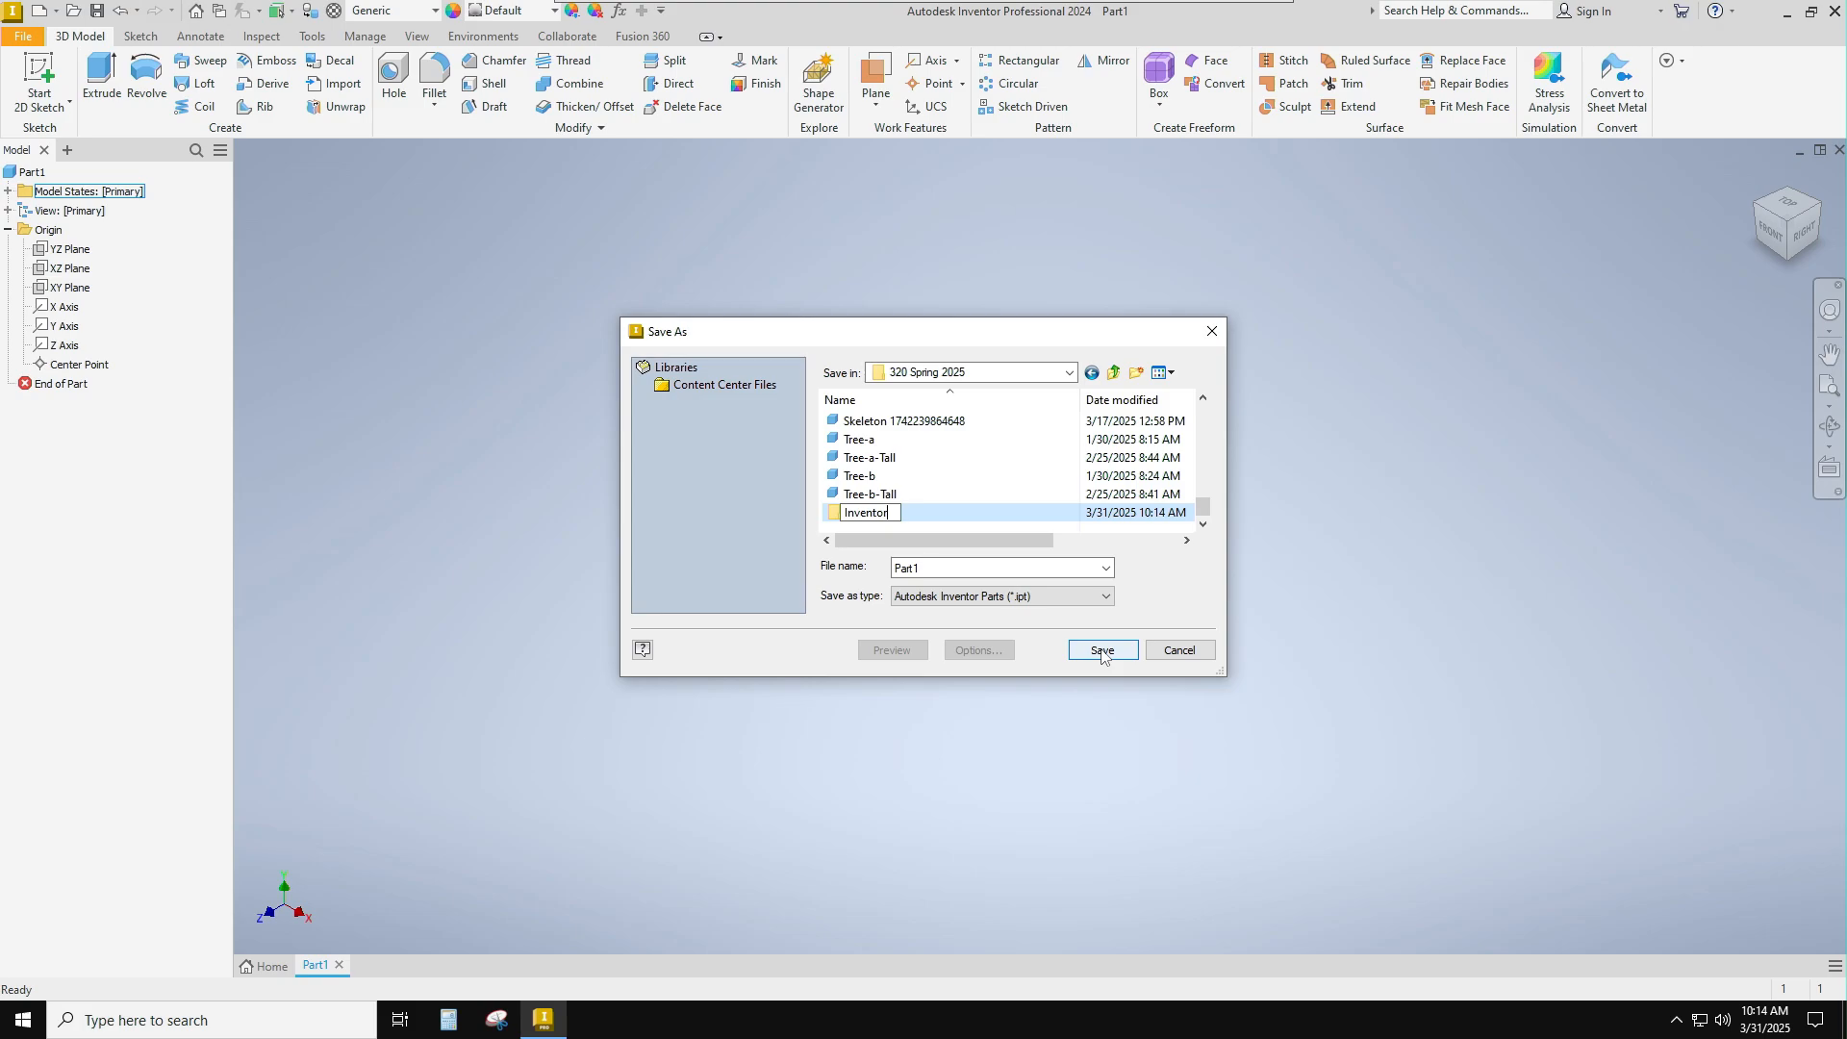
left_click(839, 518)
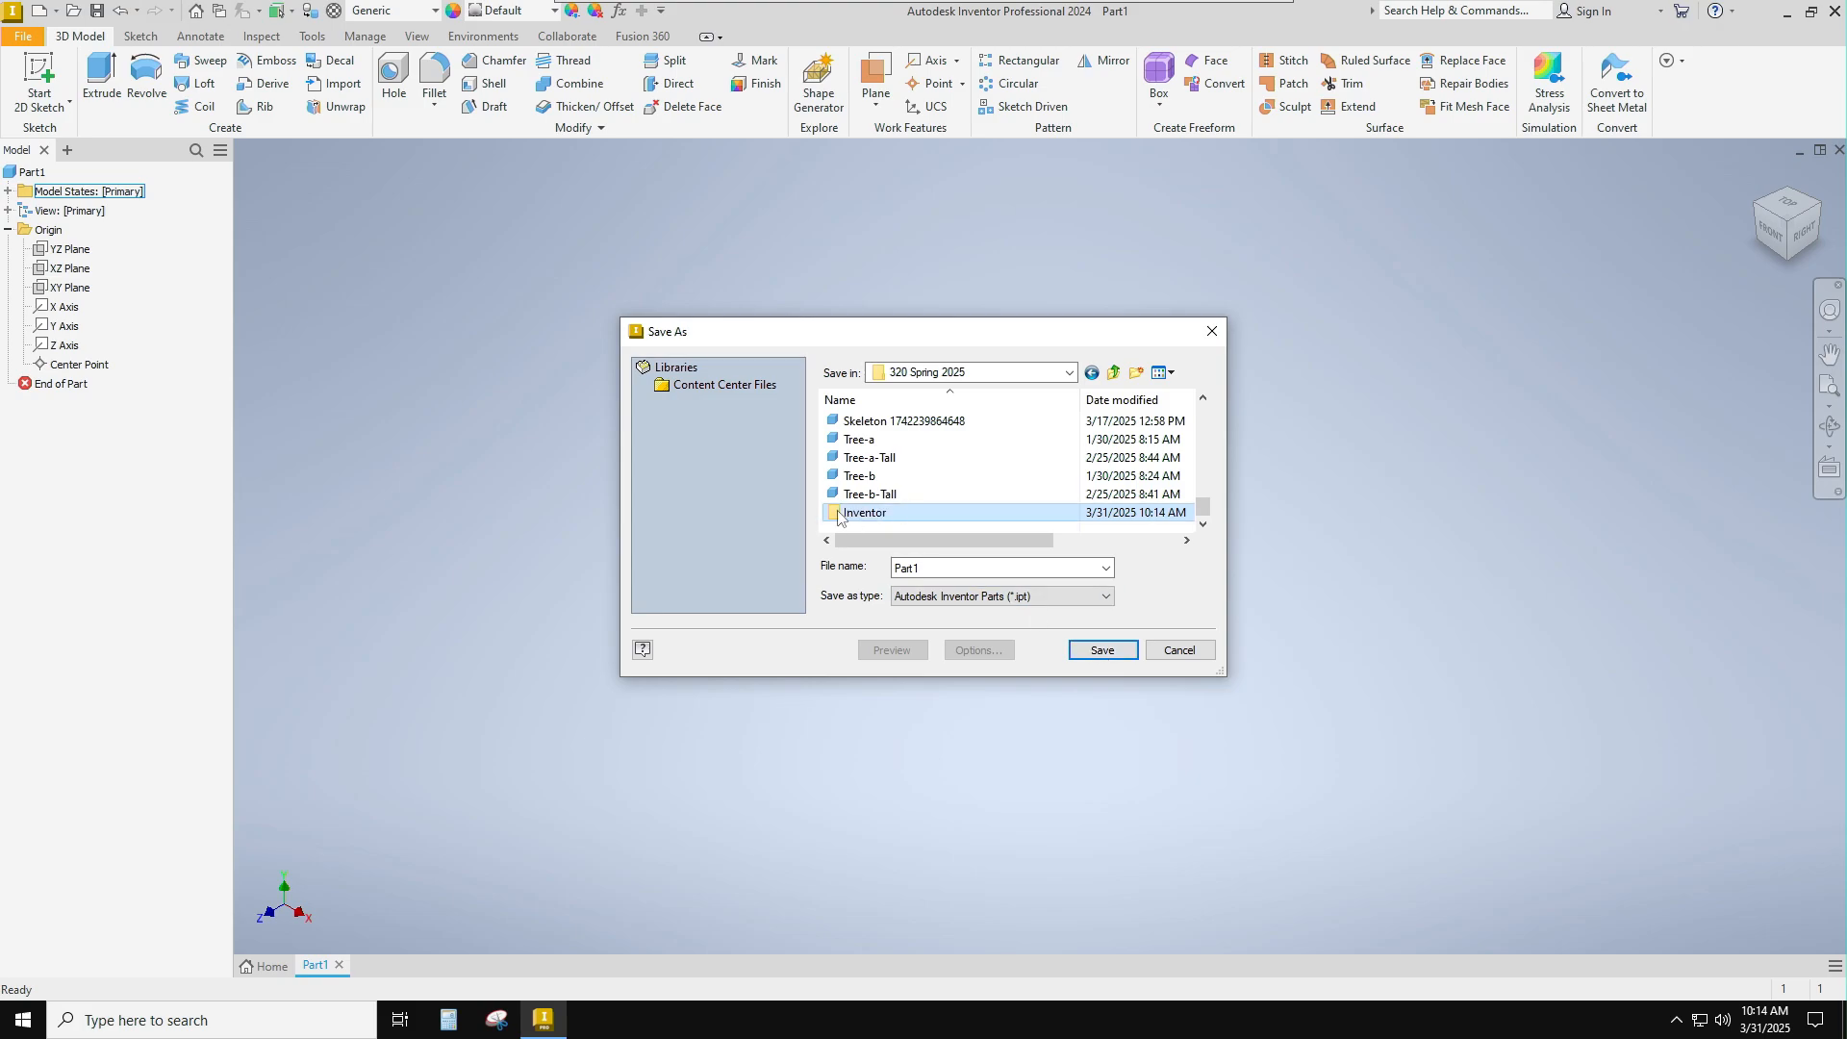
double_click(838, 517)
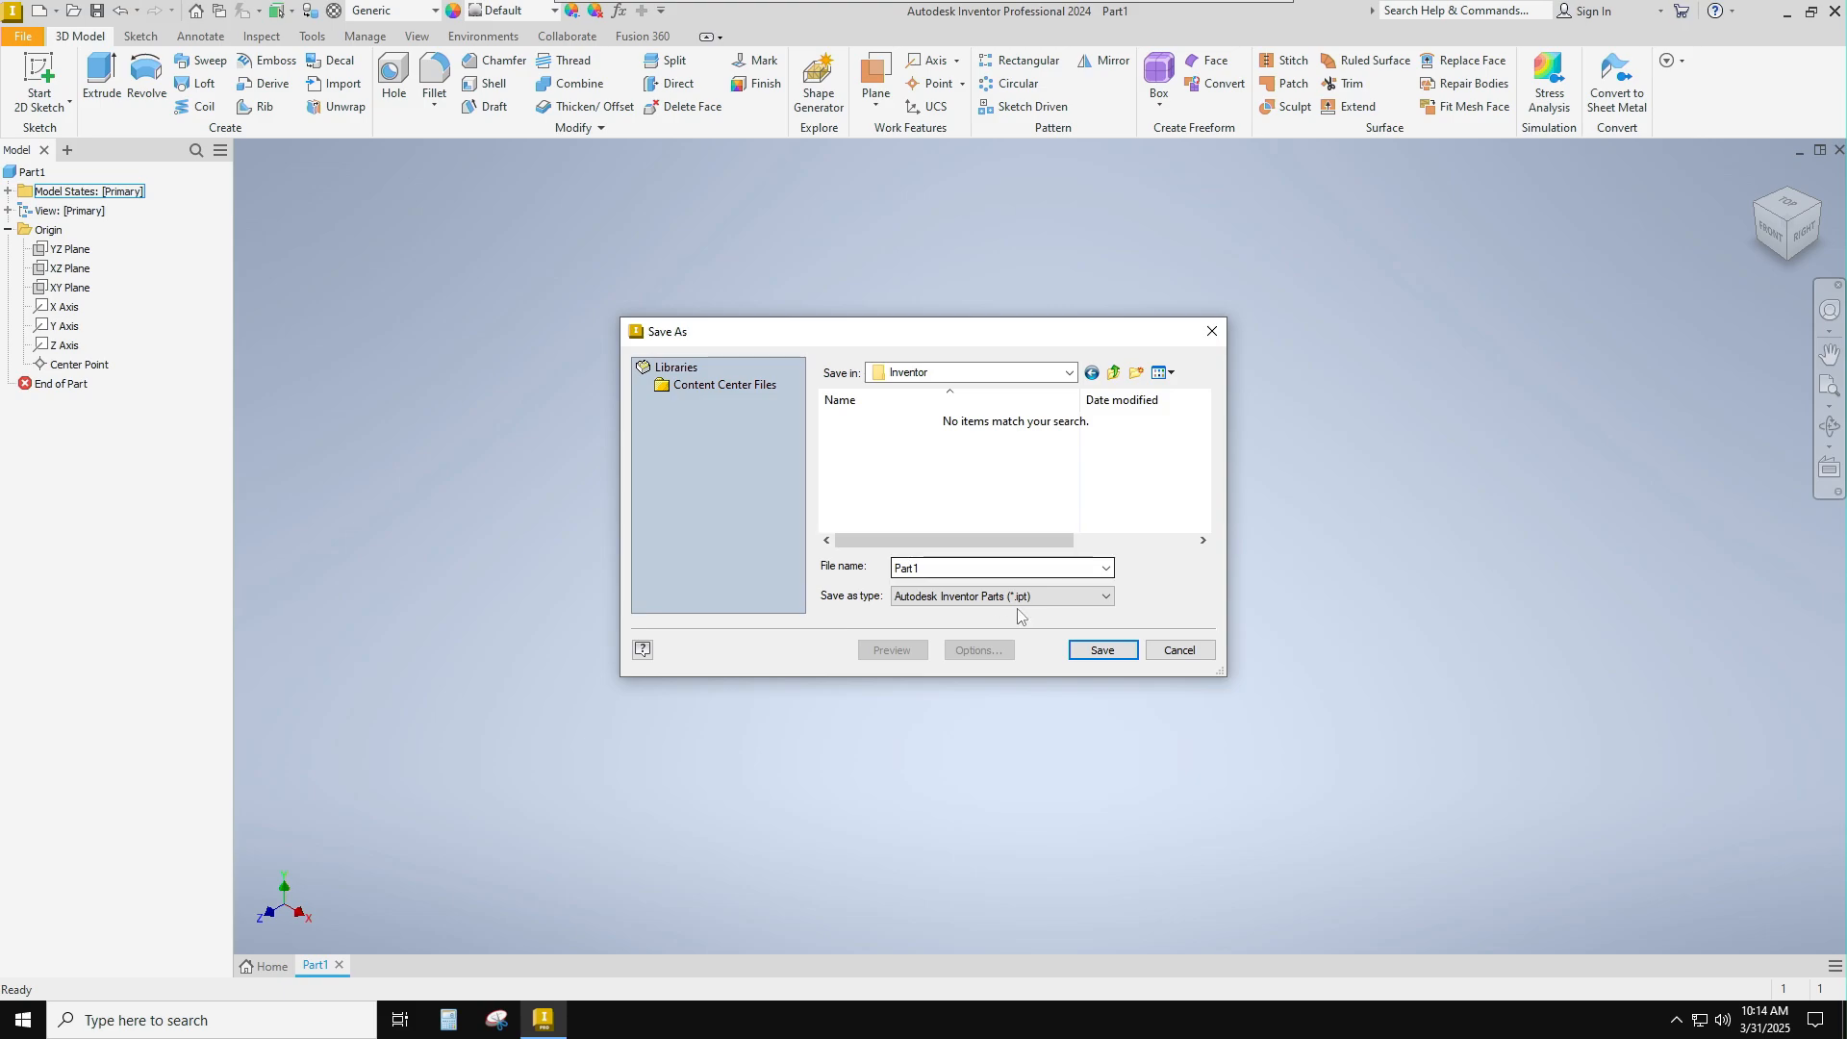
left_click(1116, 656)
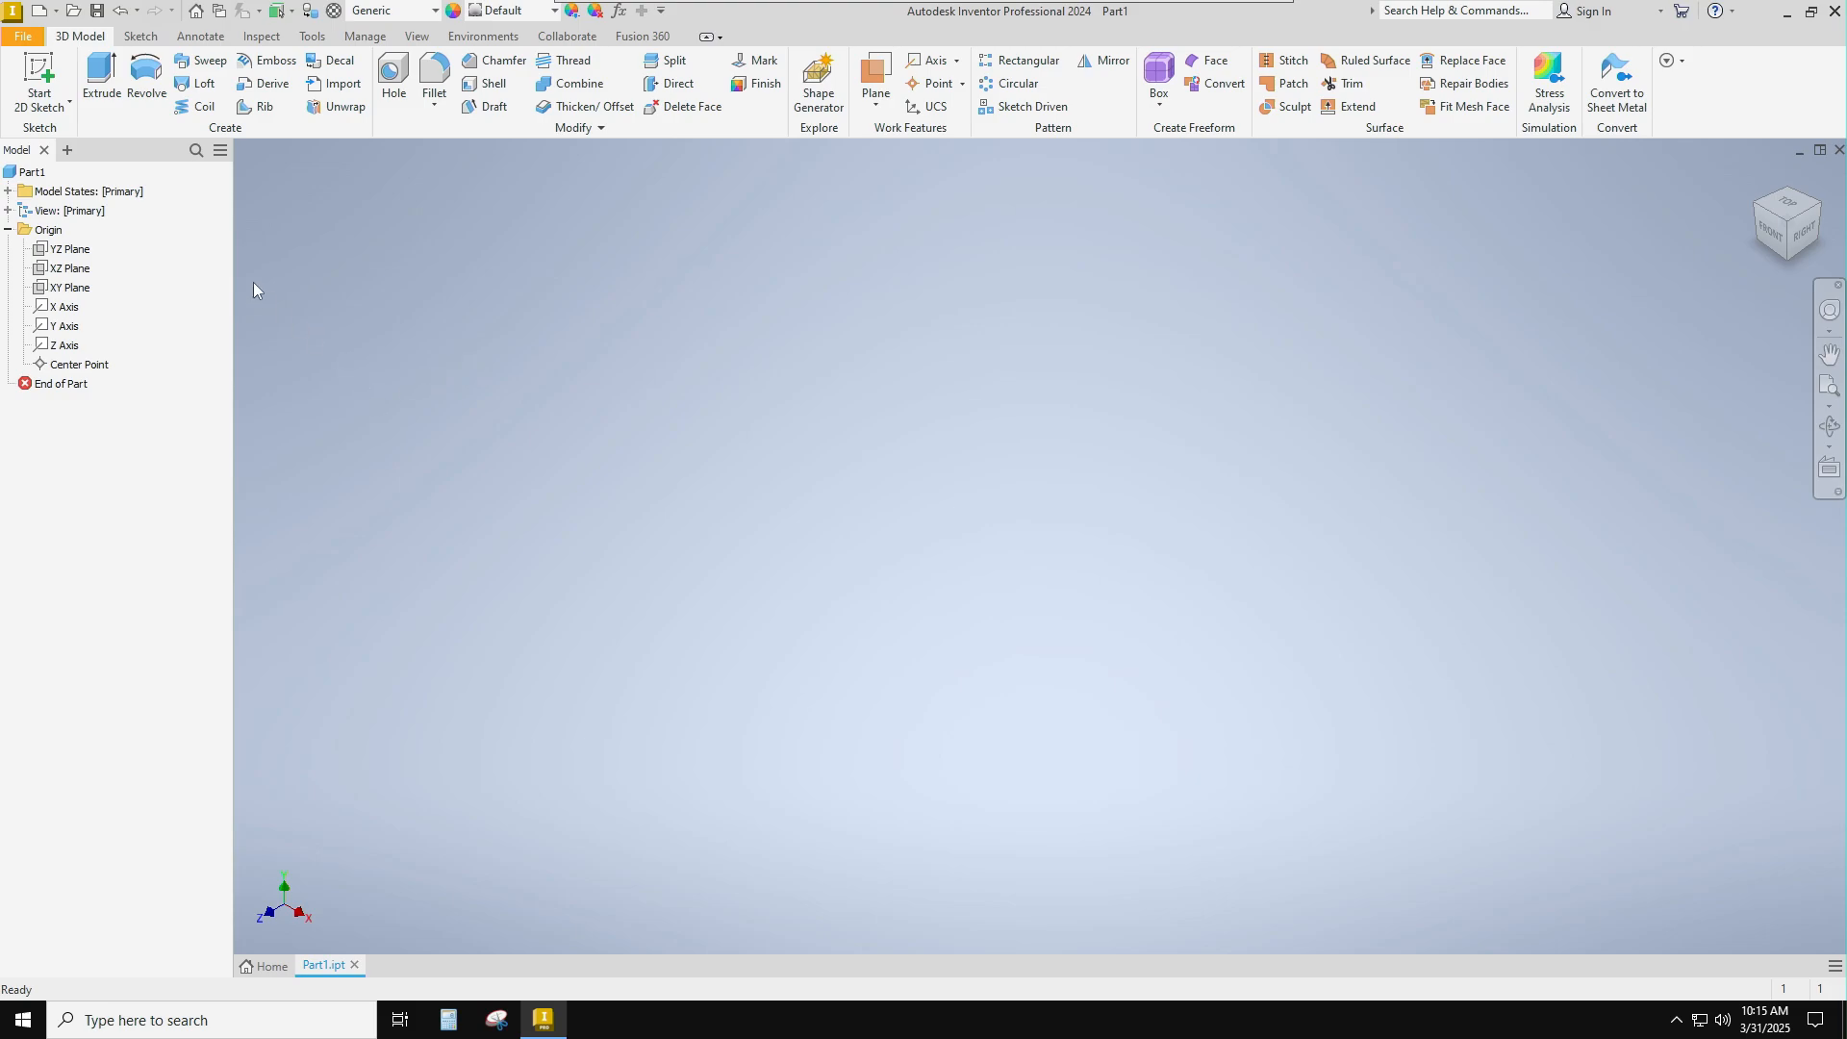
Step: Start a 2D sketch on the horizontal XZ origin plane
left_click(39, 70)
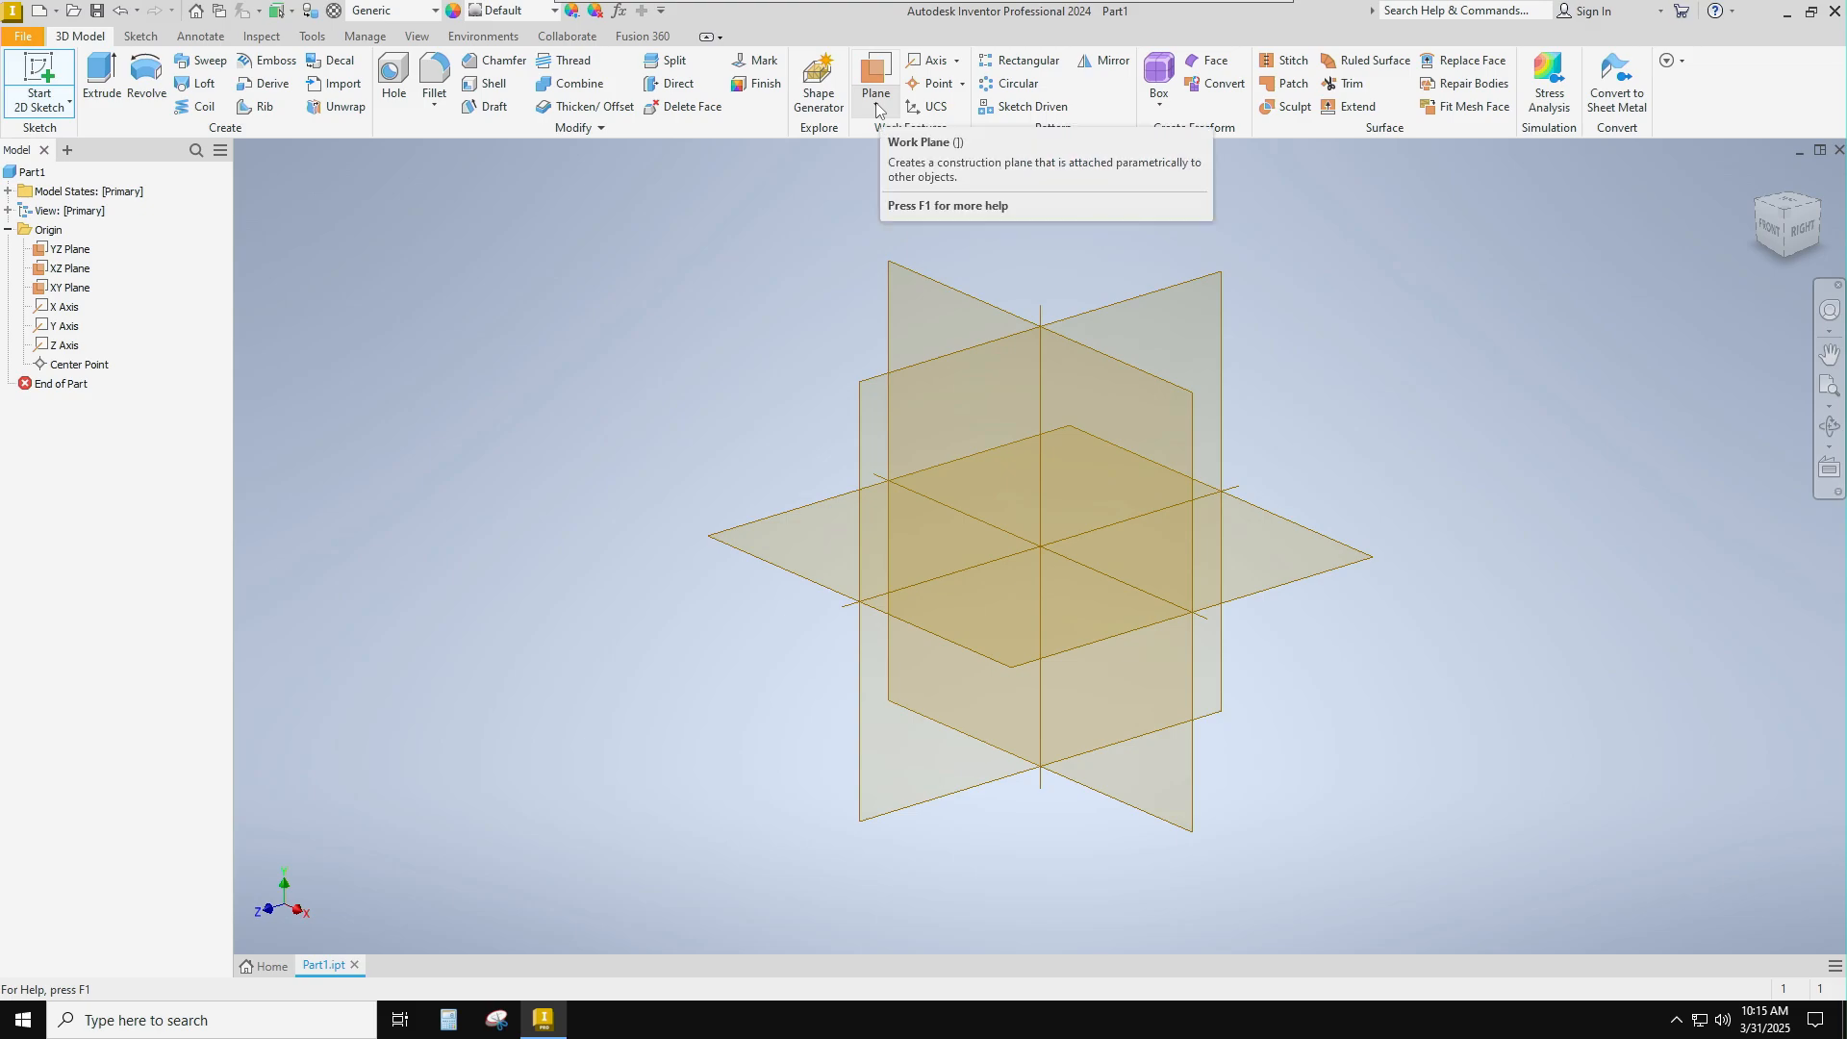
key("s")
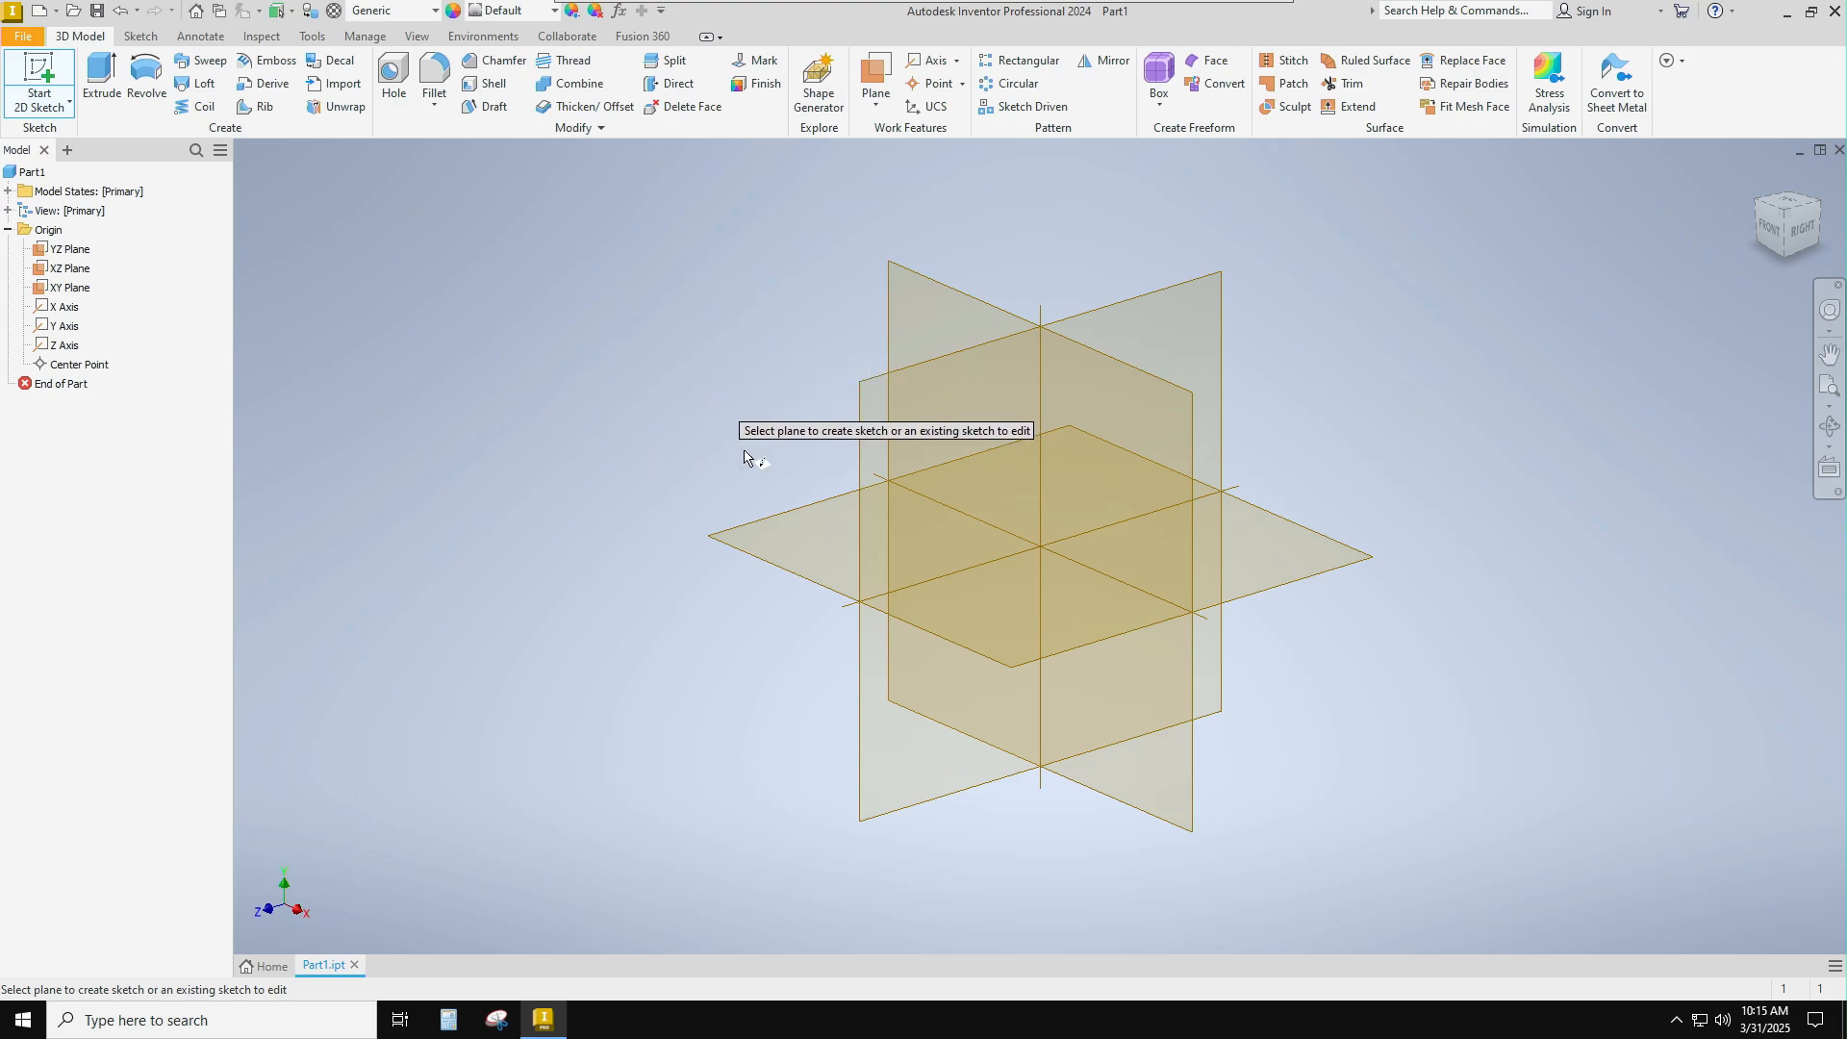
key("ctrl")
key("ctrl")
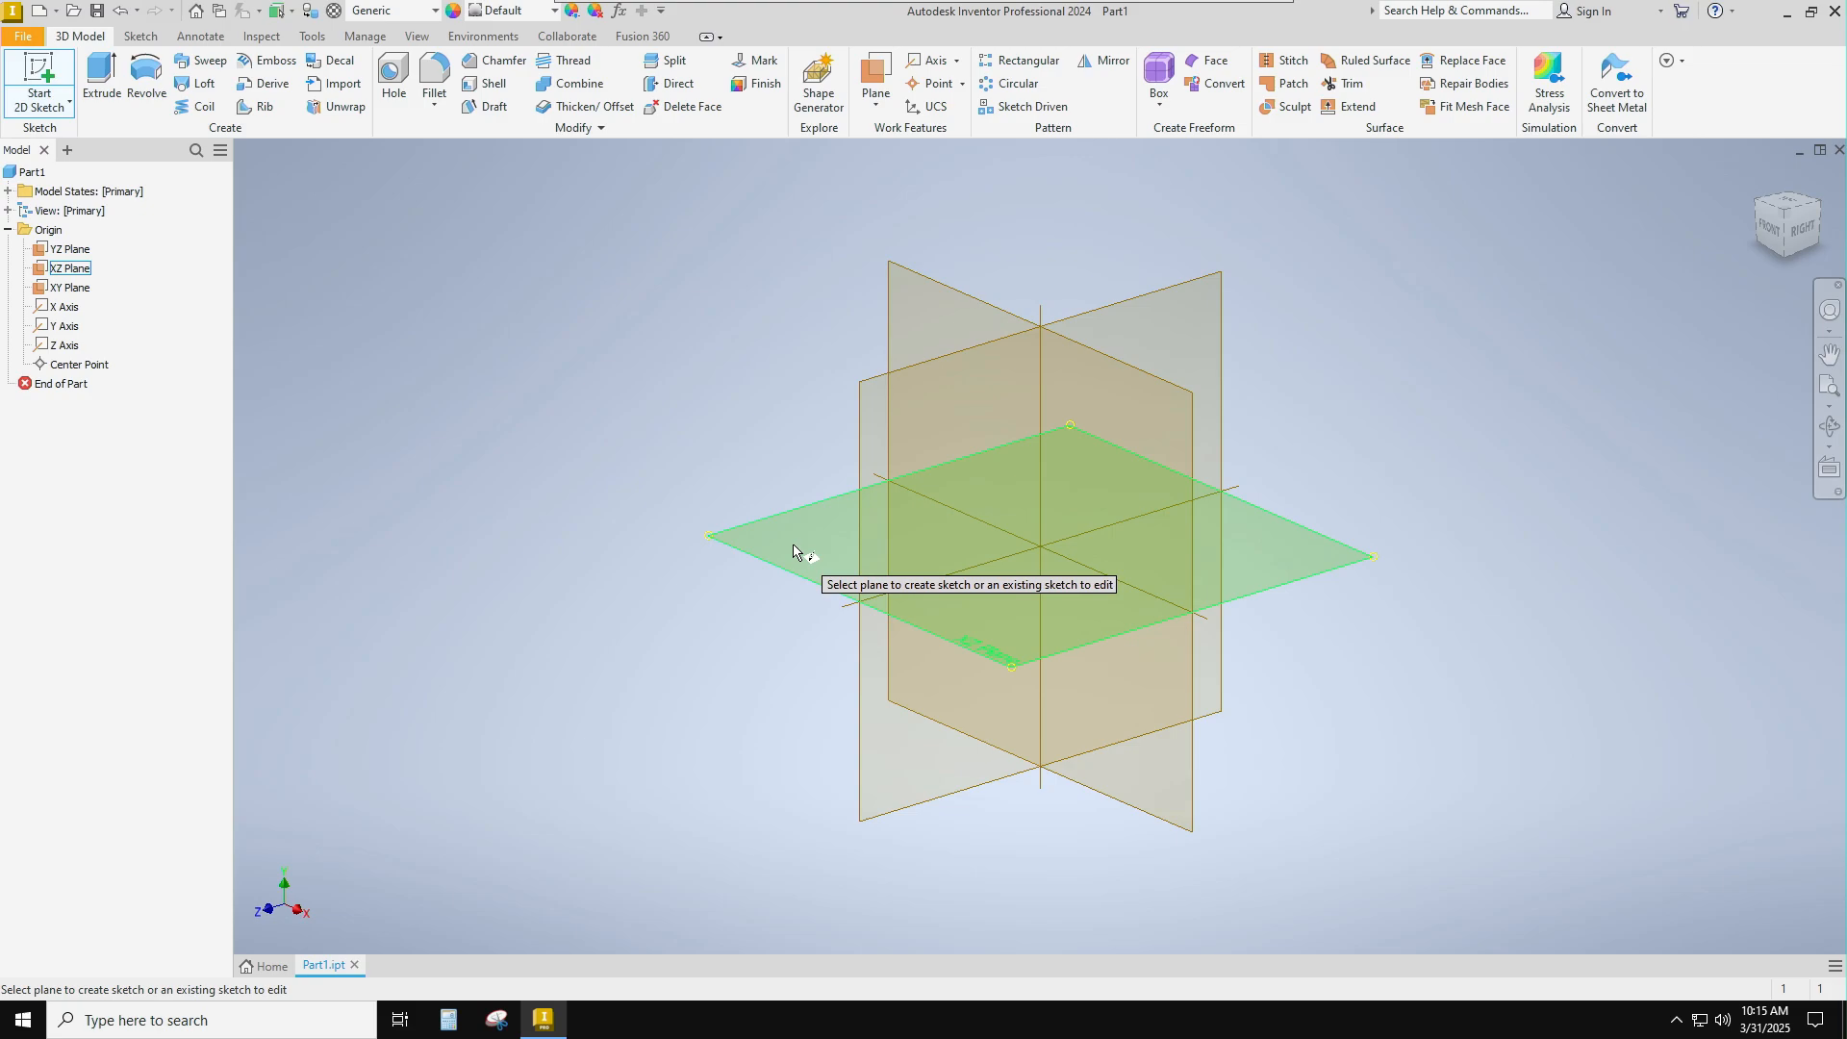
left_click(795, 550)
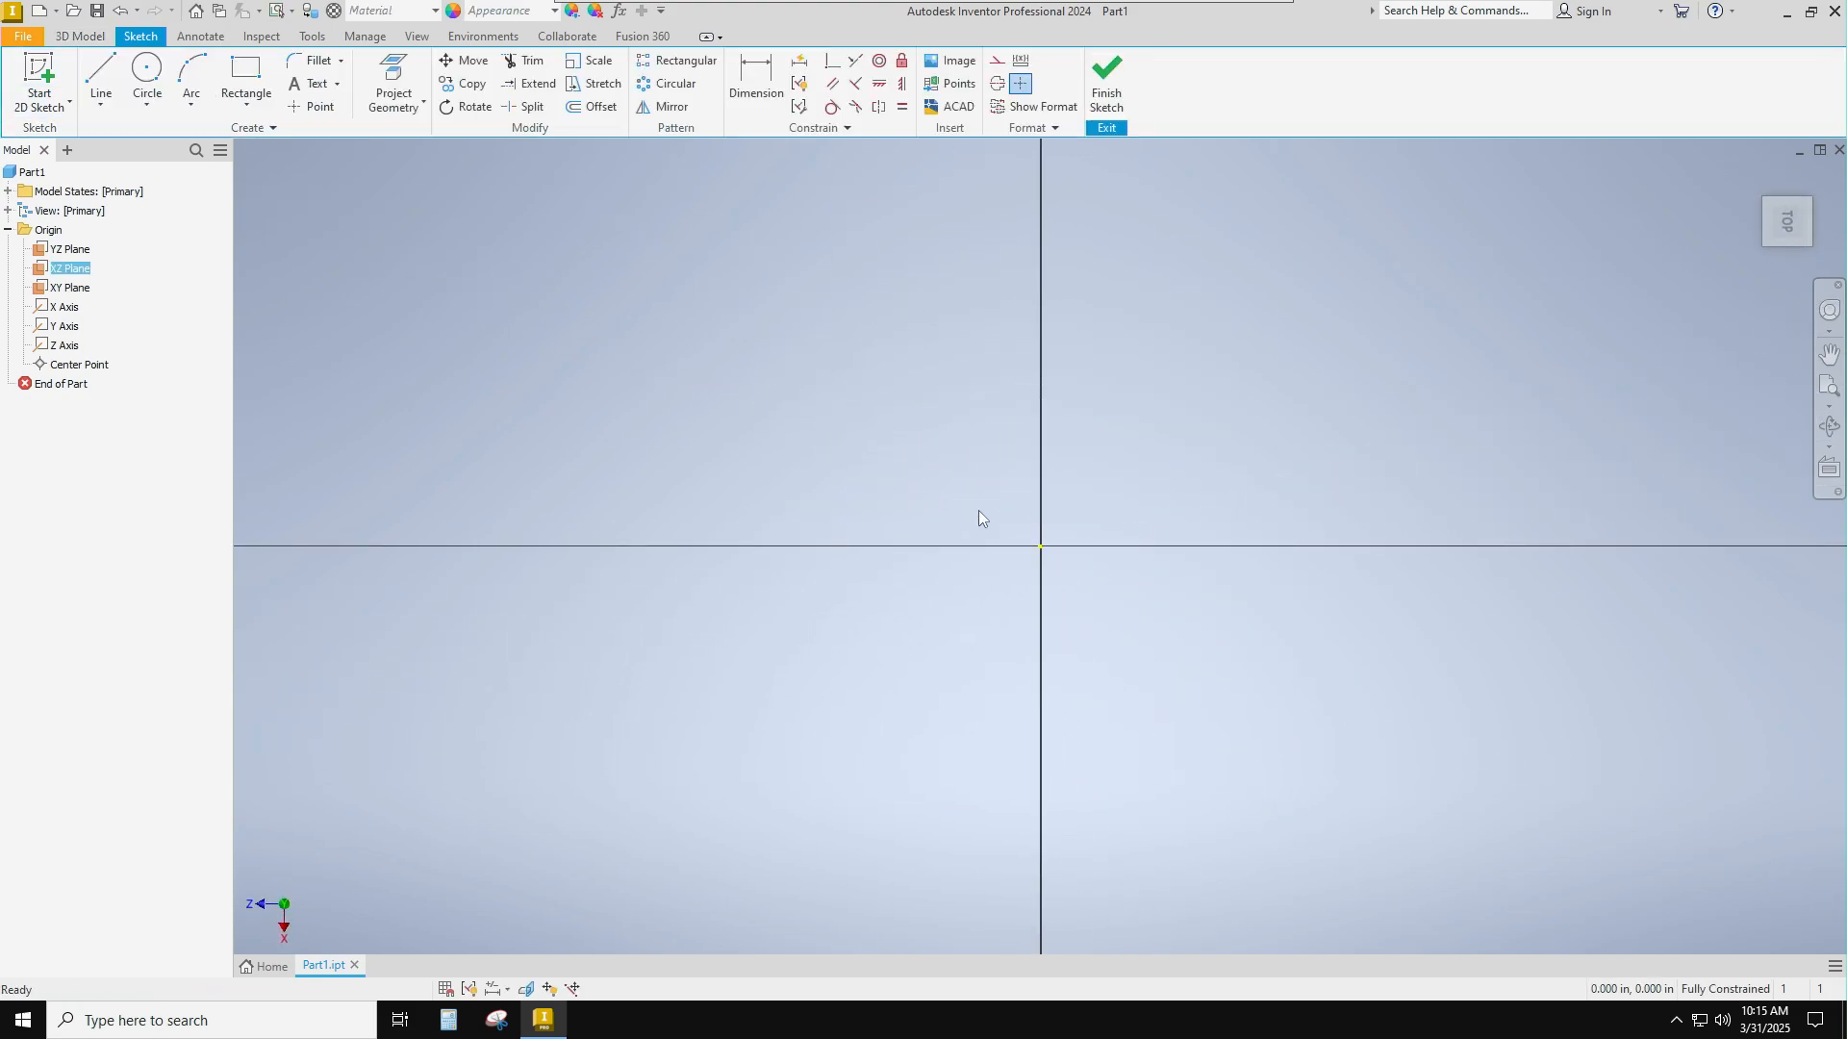
Step: Draw a two-point center rectangle centered on the origin, 3 in wide and 3 in high
mouse_move(1751, 216)
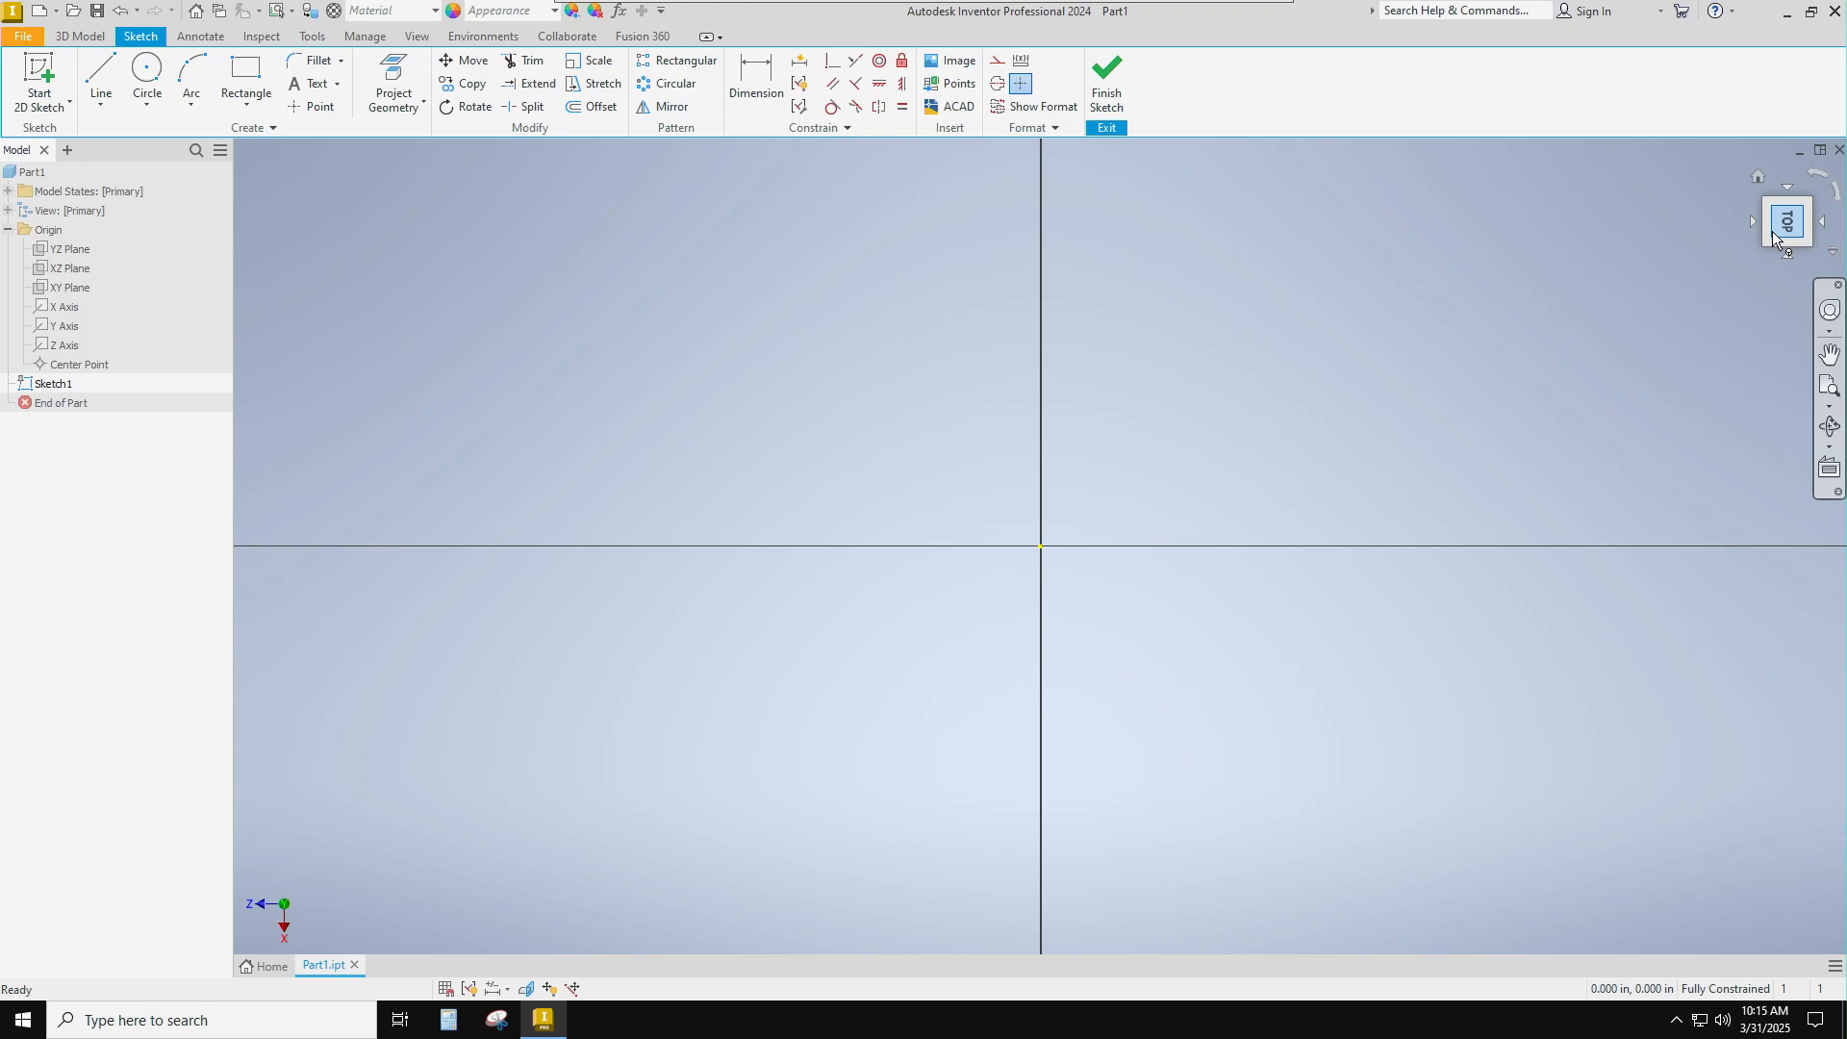
left_click(1815, 173)
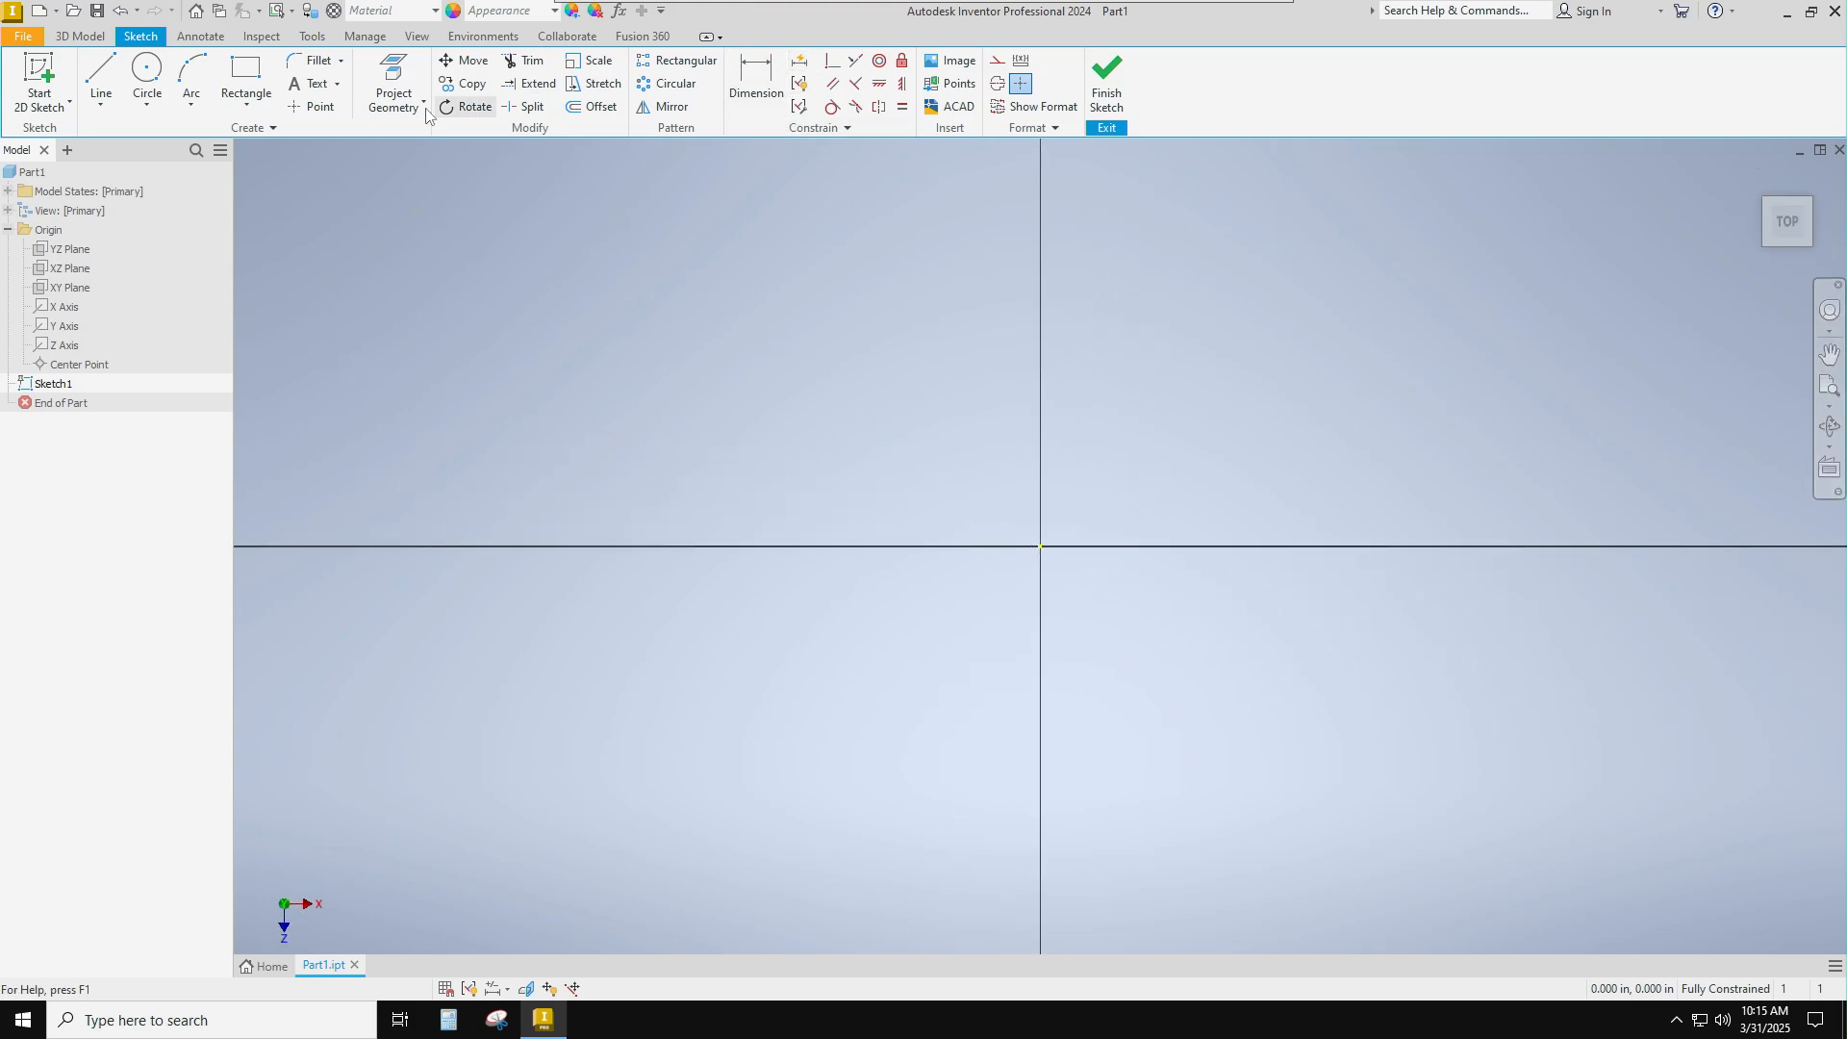
left_click(252, 108)
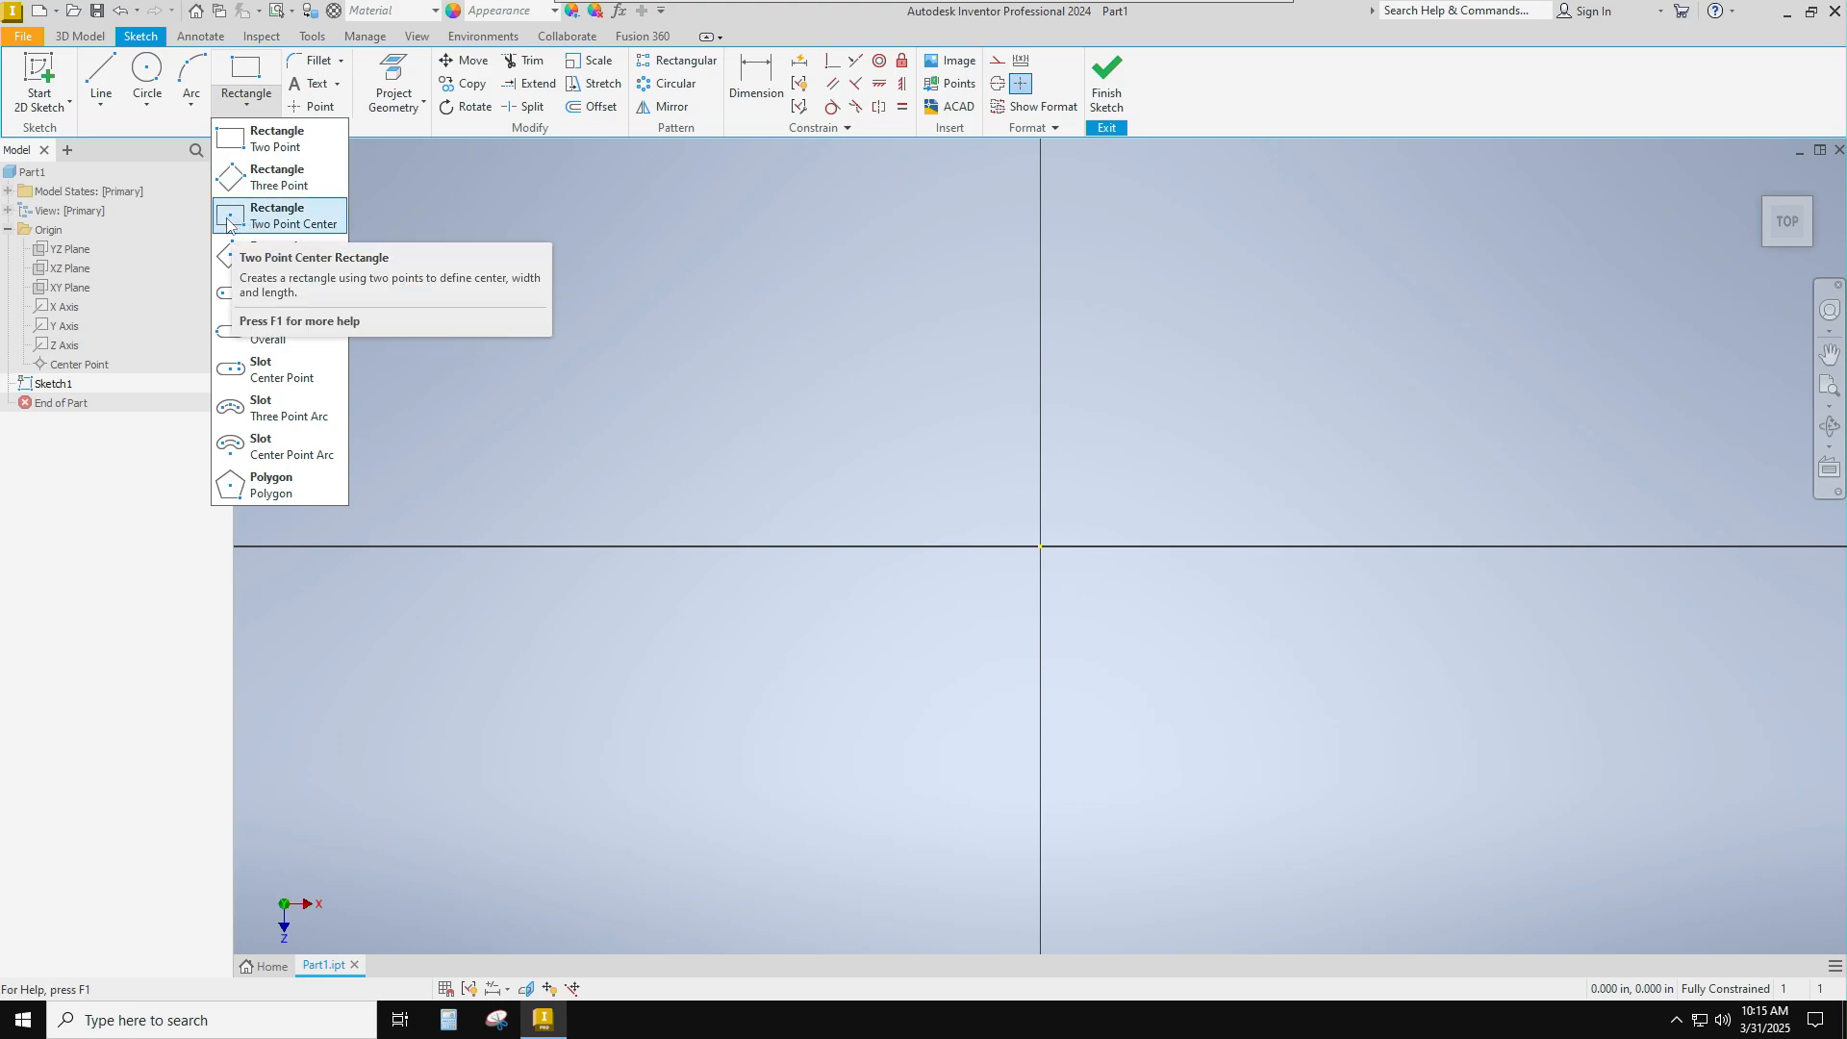
left_click(228, 222)
key("ctrl")
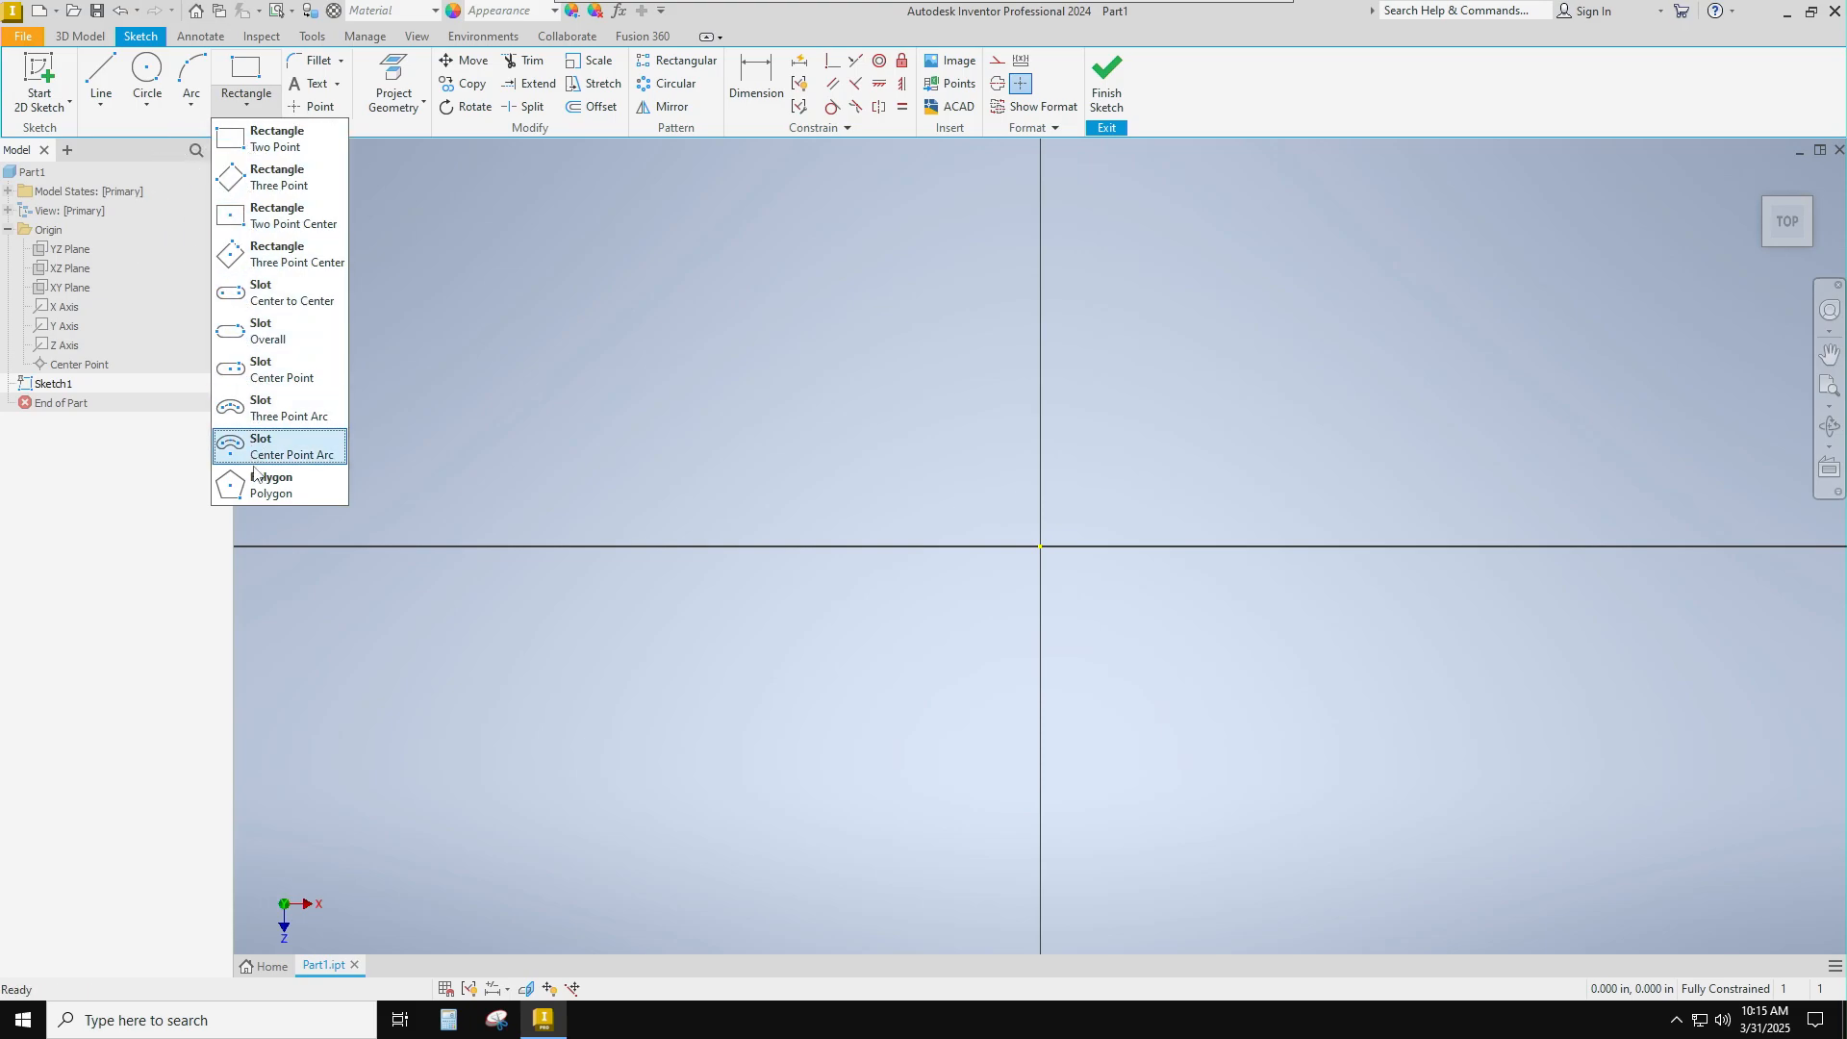
key("ctrl")
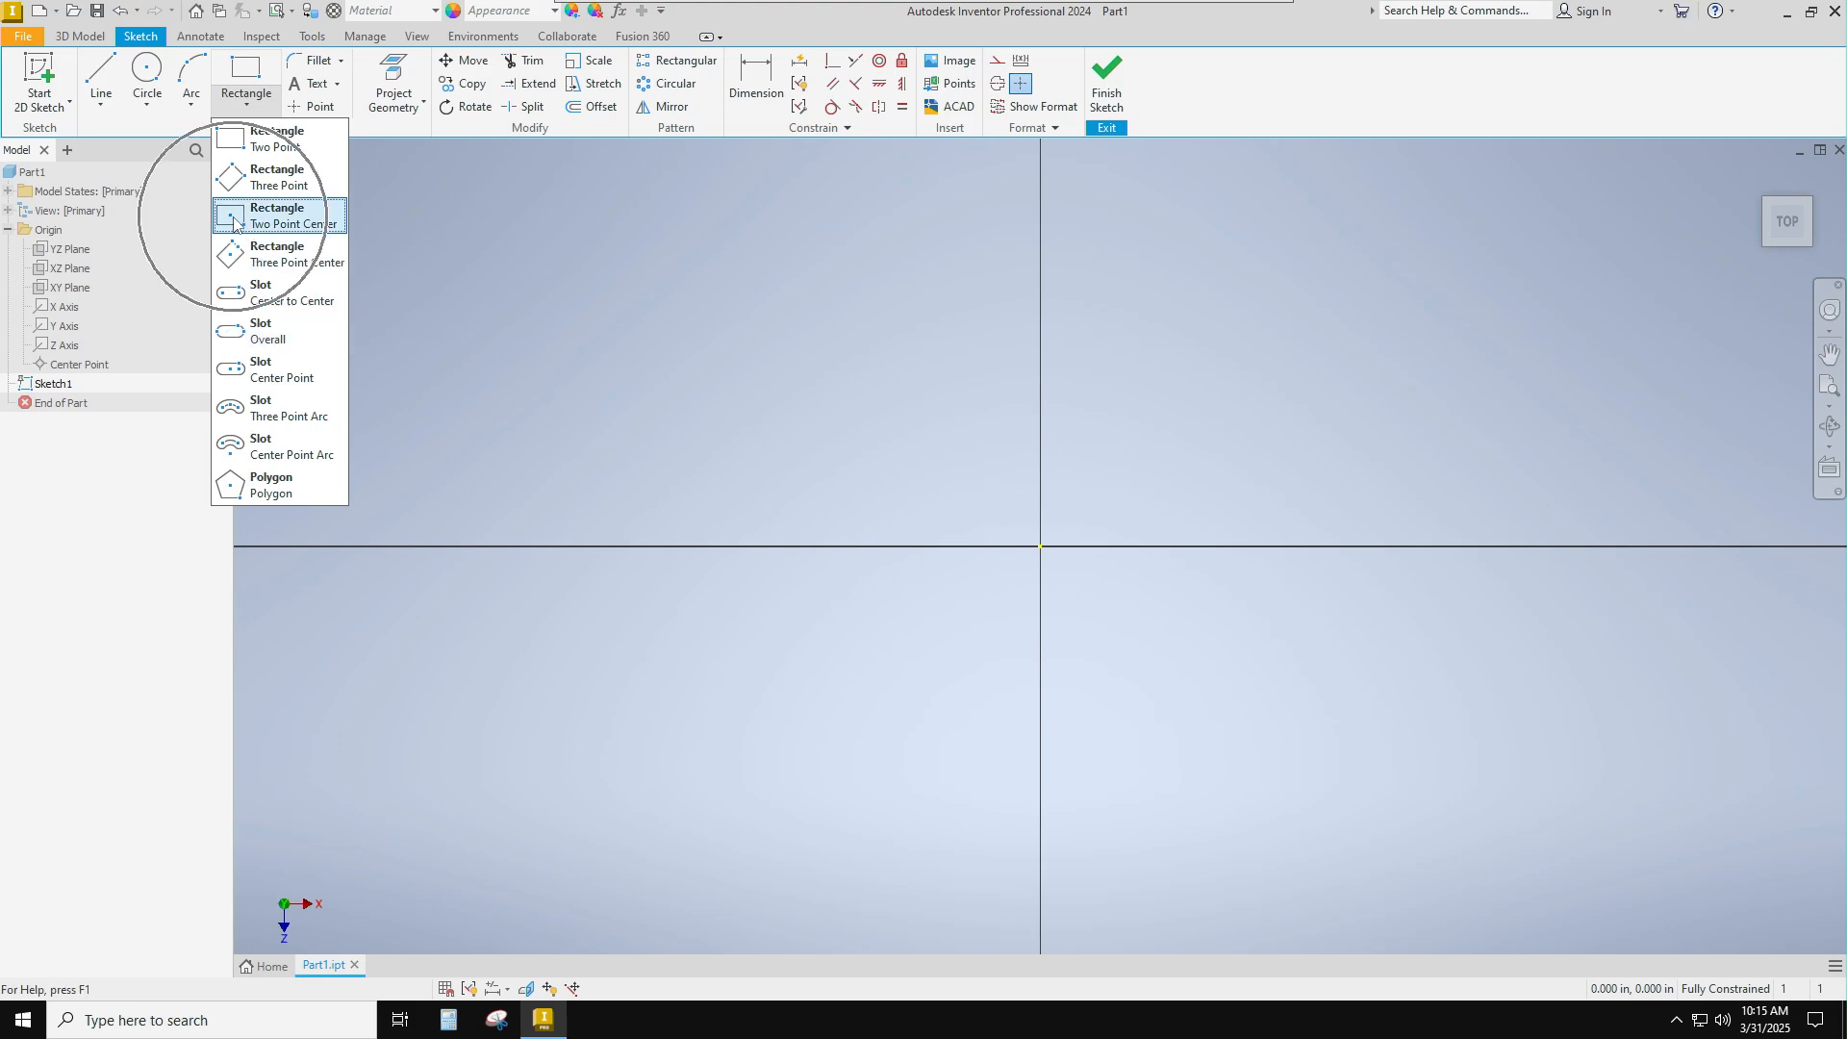
key("ctrl")
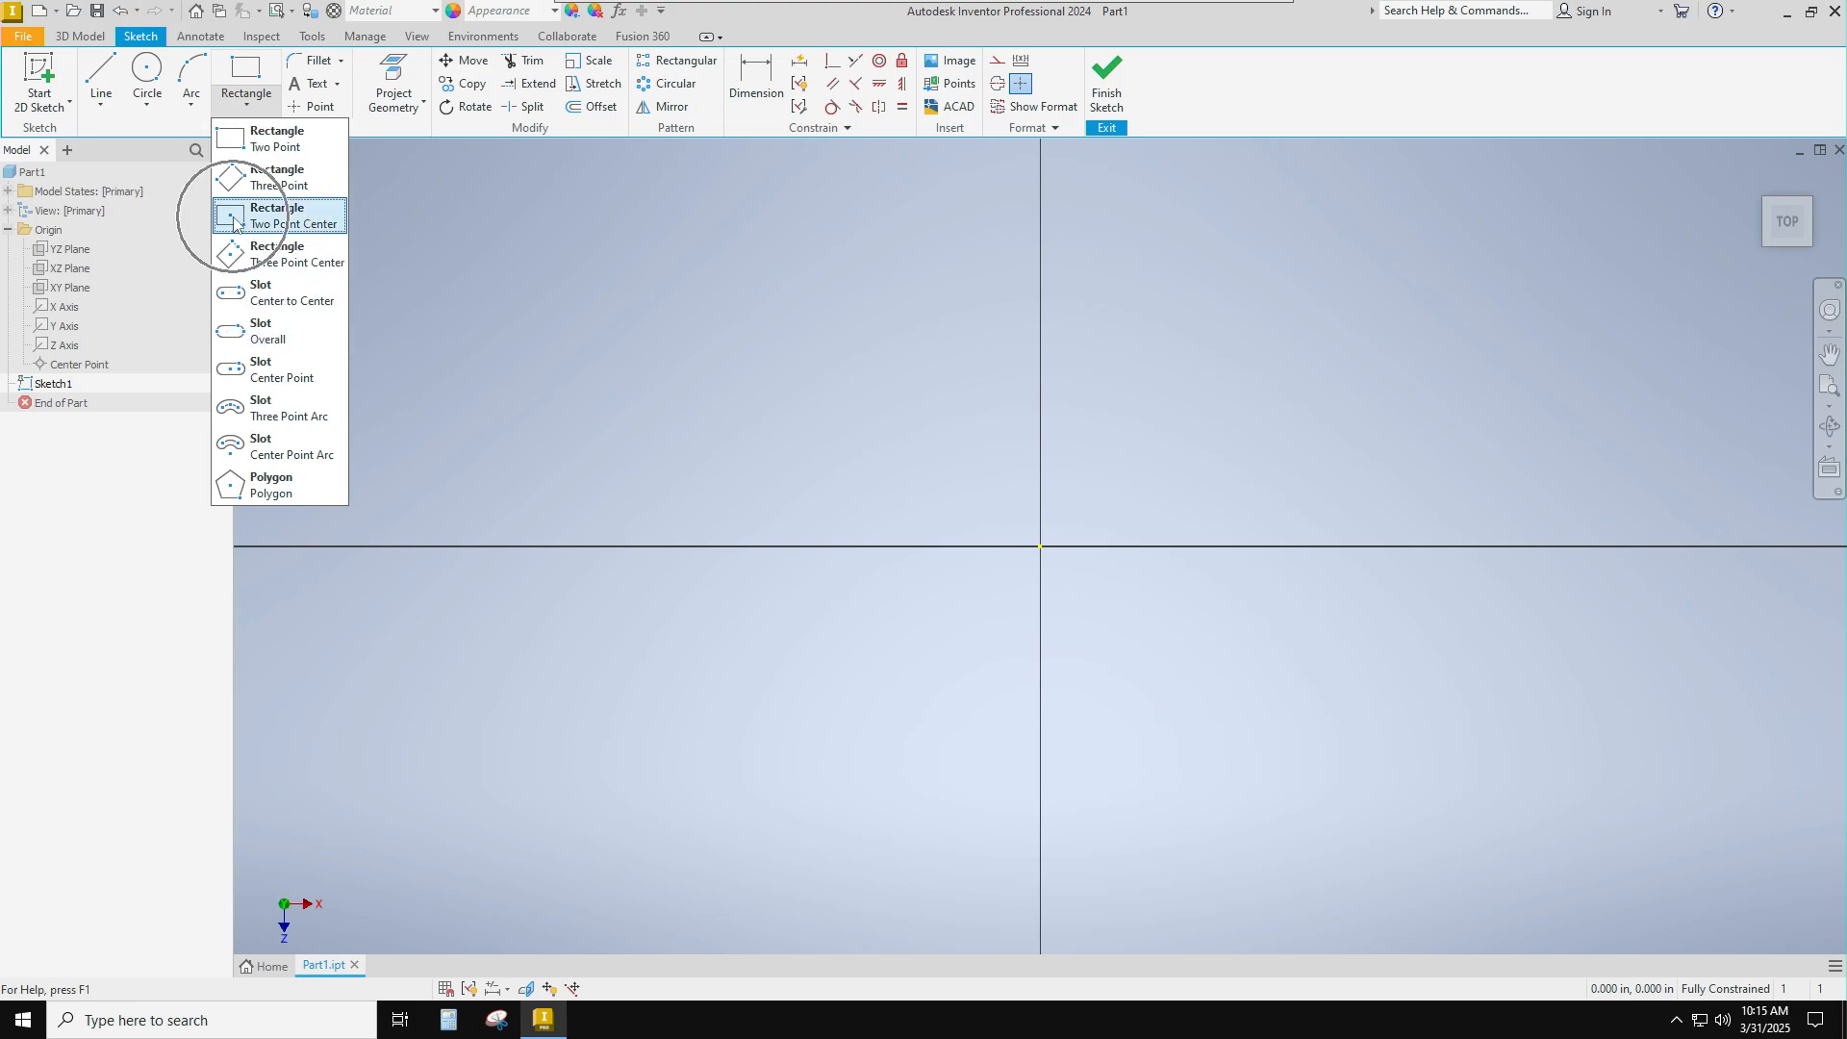
left_click(274, 222)
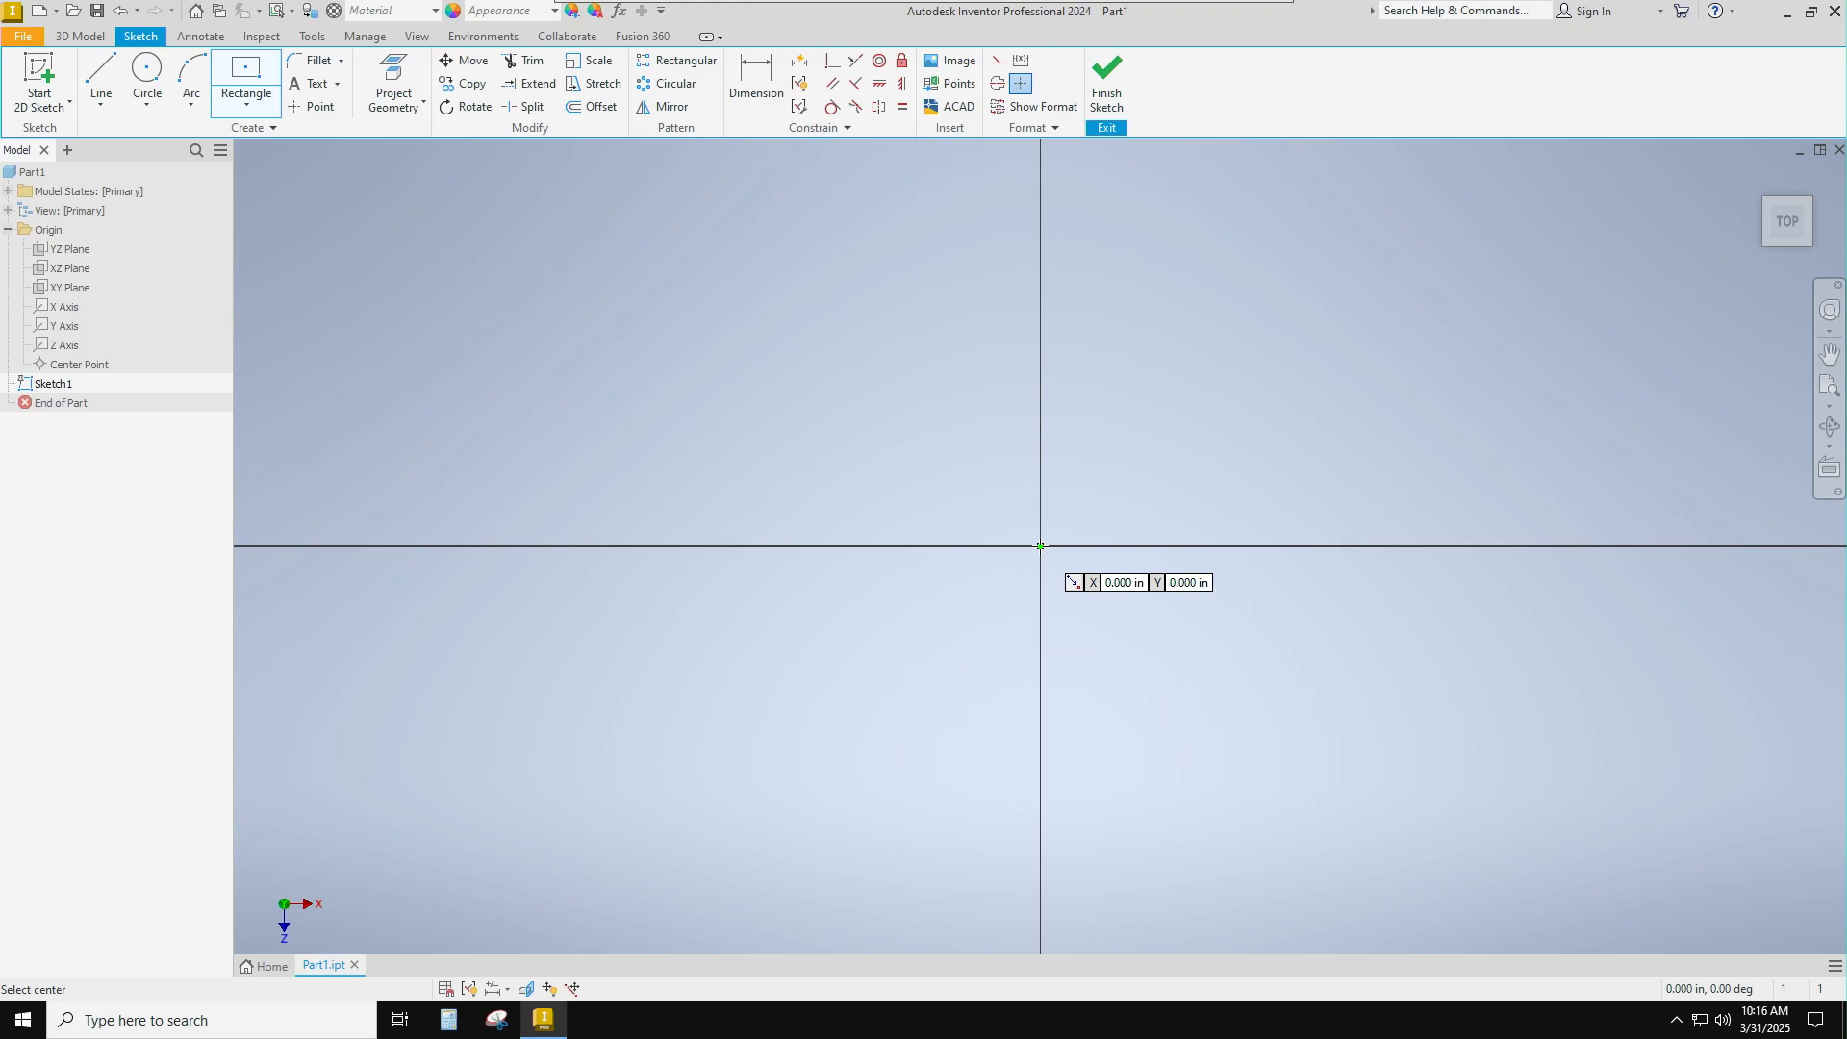
left_click(1040, 546)
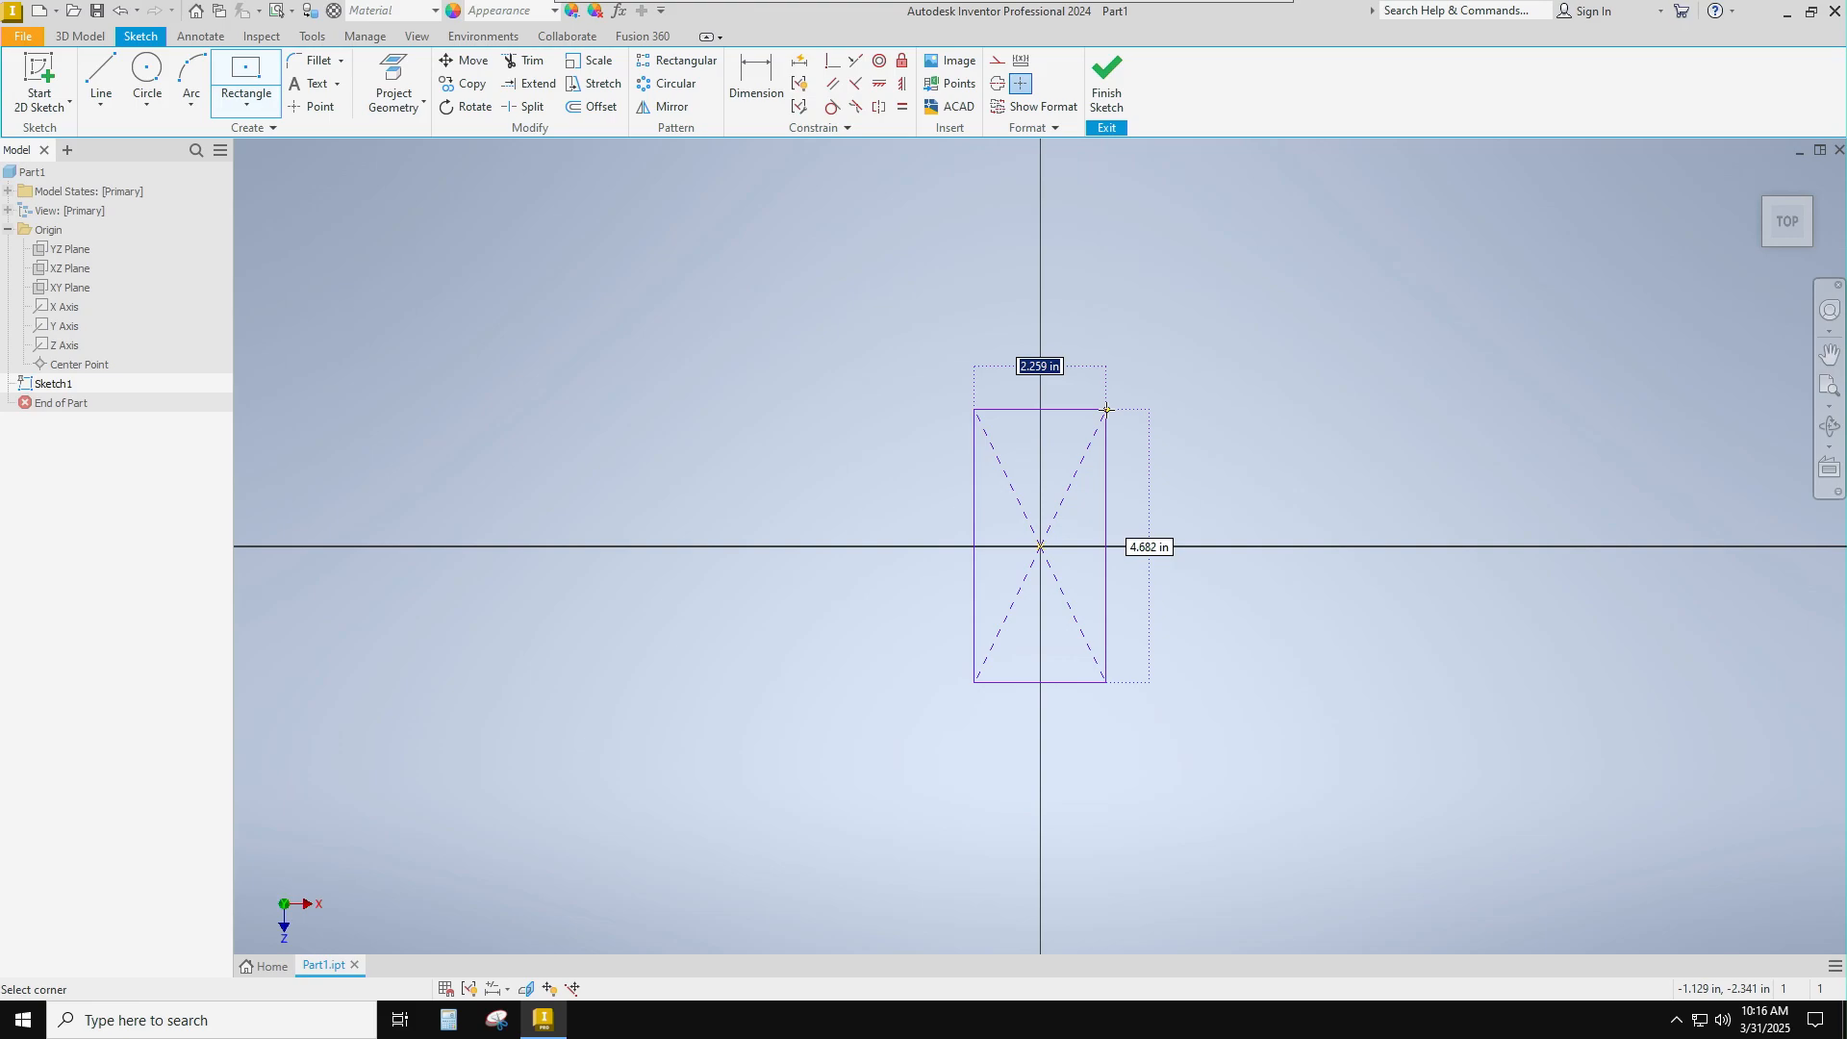
type("3")
key("Tab")
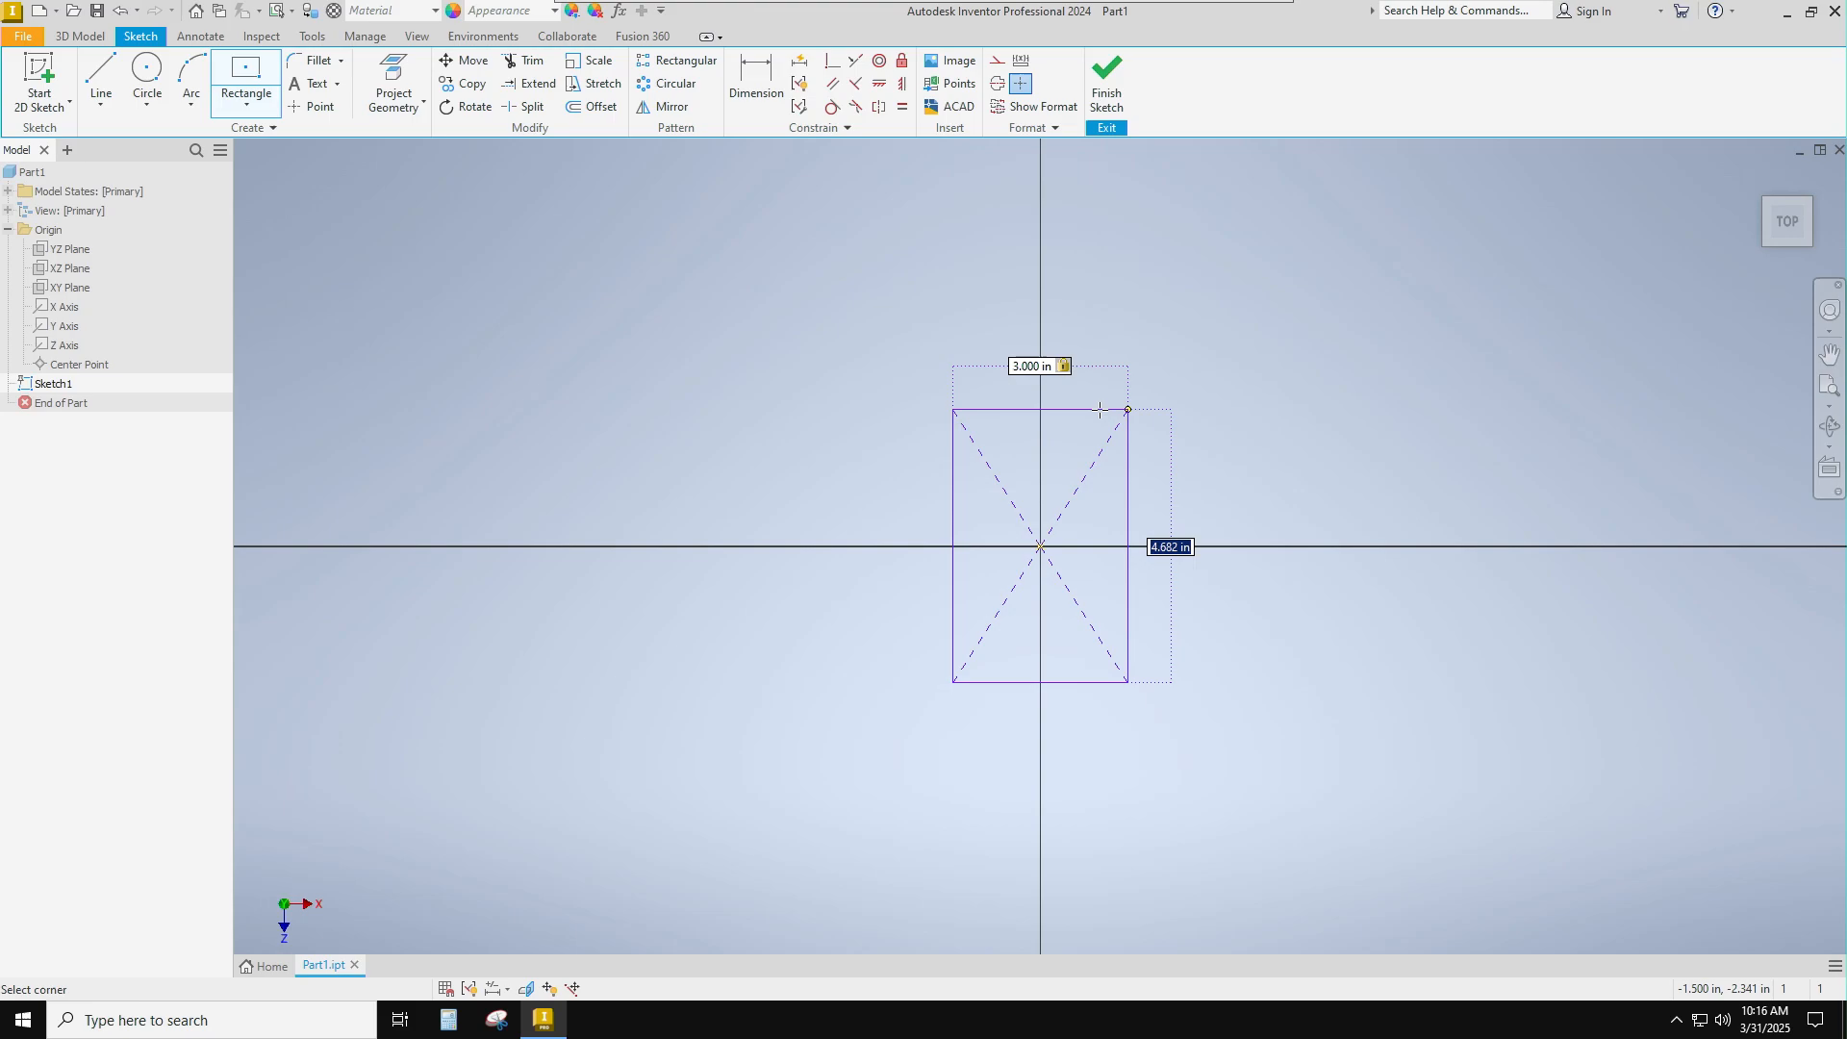
type("3")
key("Return")
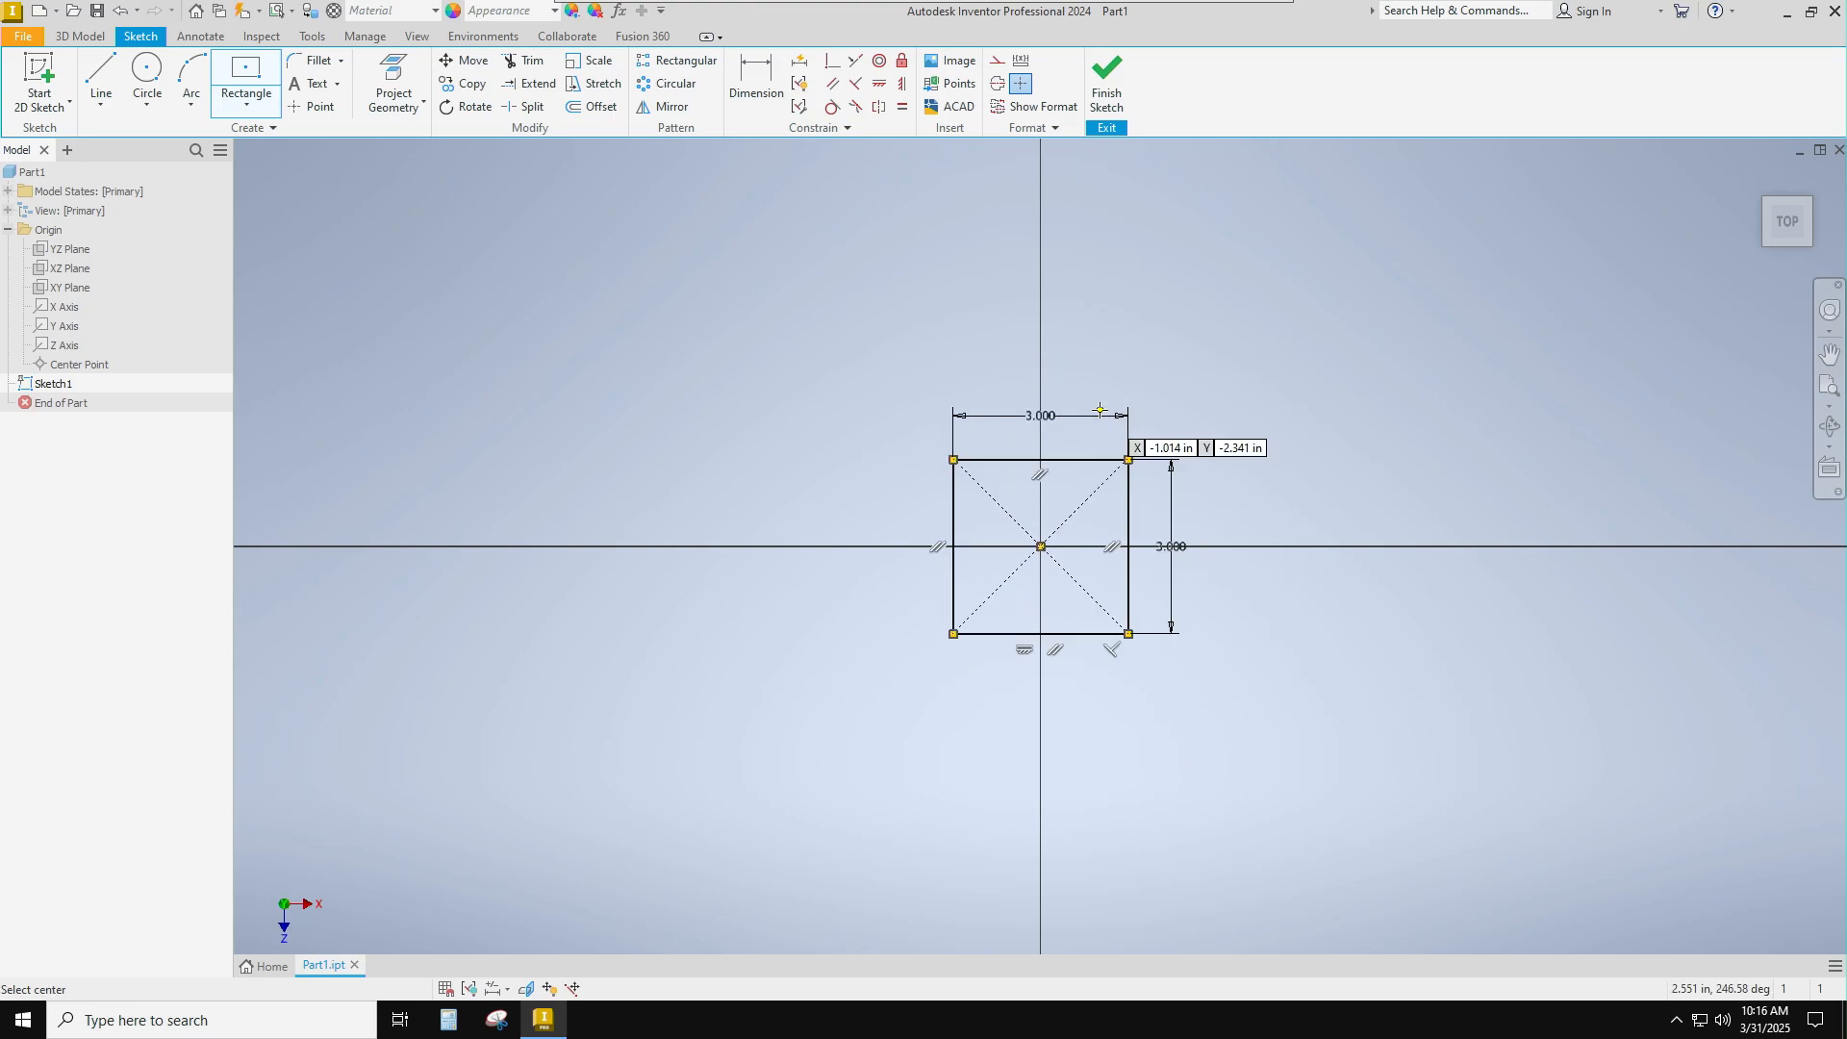
key("Escape")
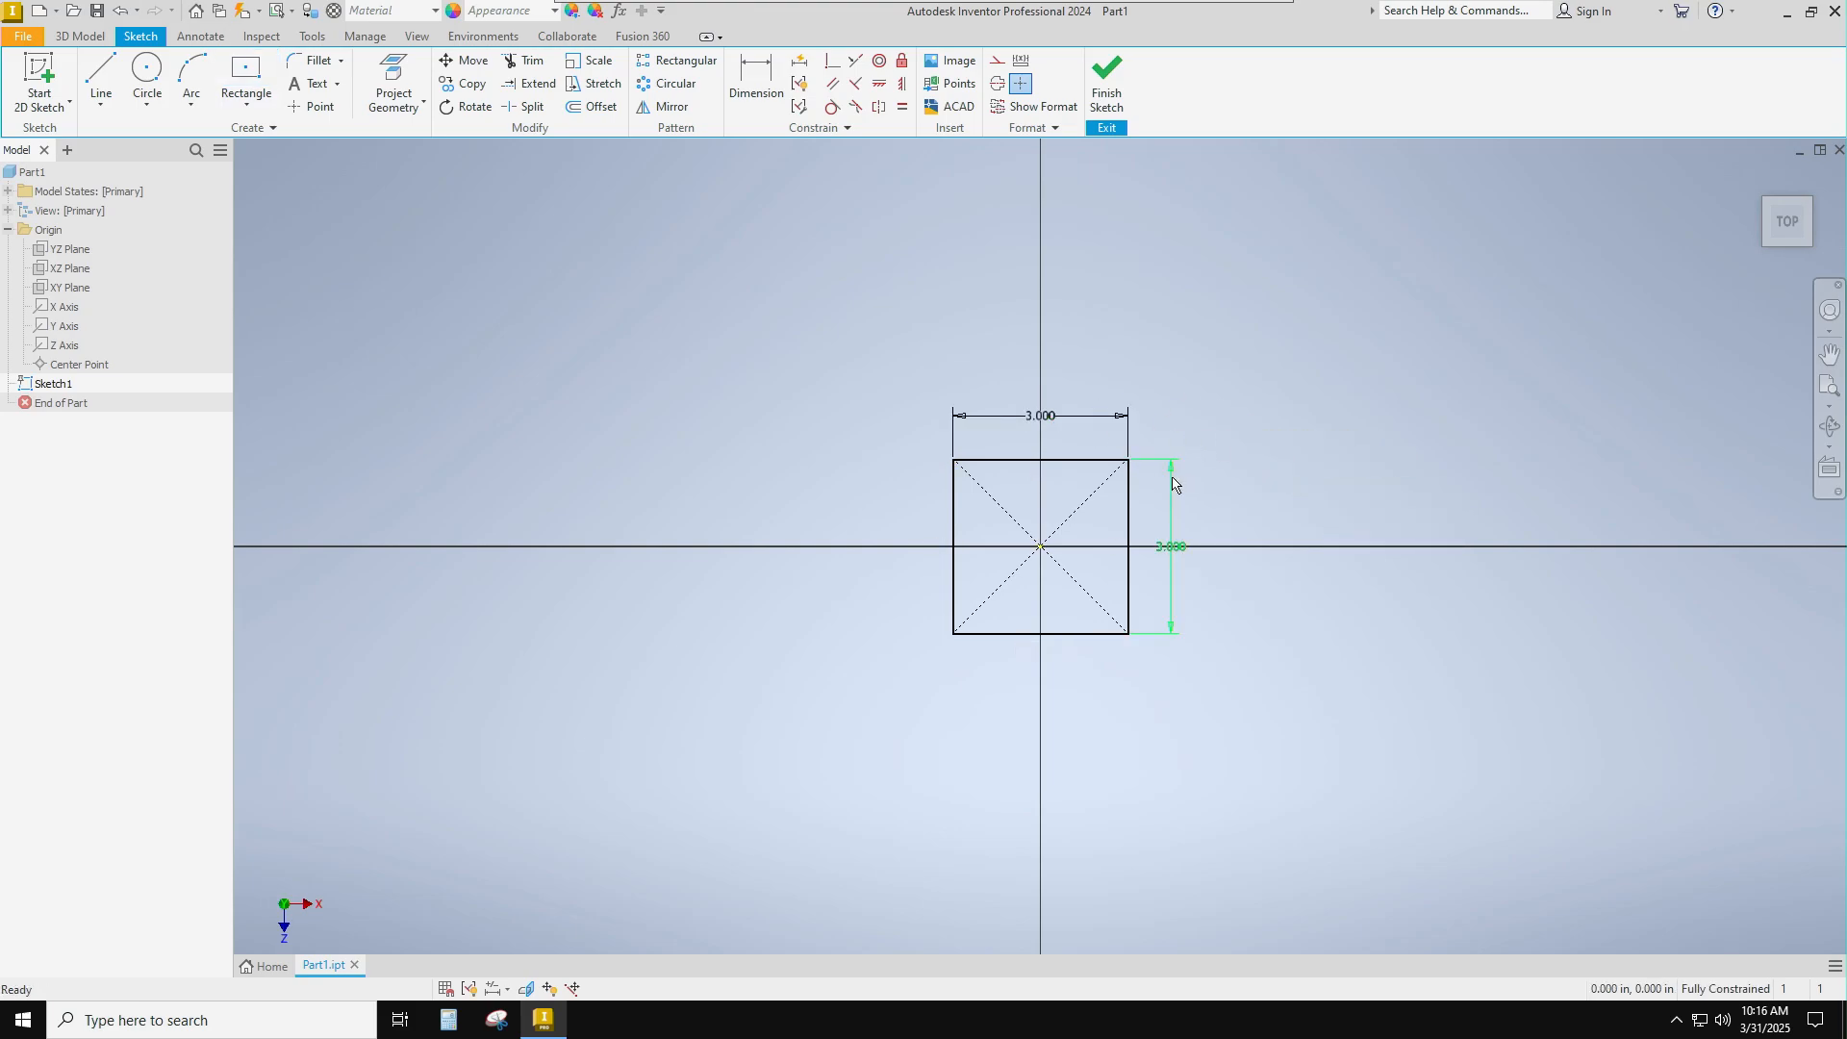
Step: Set the rectangle's horizontal dimension to 4 in and its vertical dimension to 2 in
double_click(1048, 415)
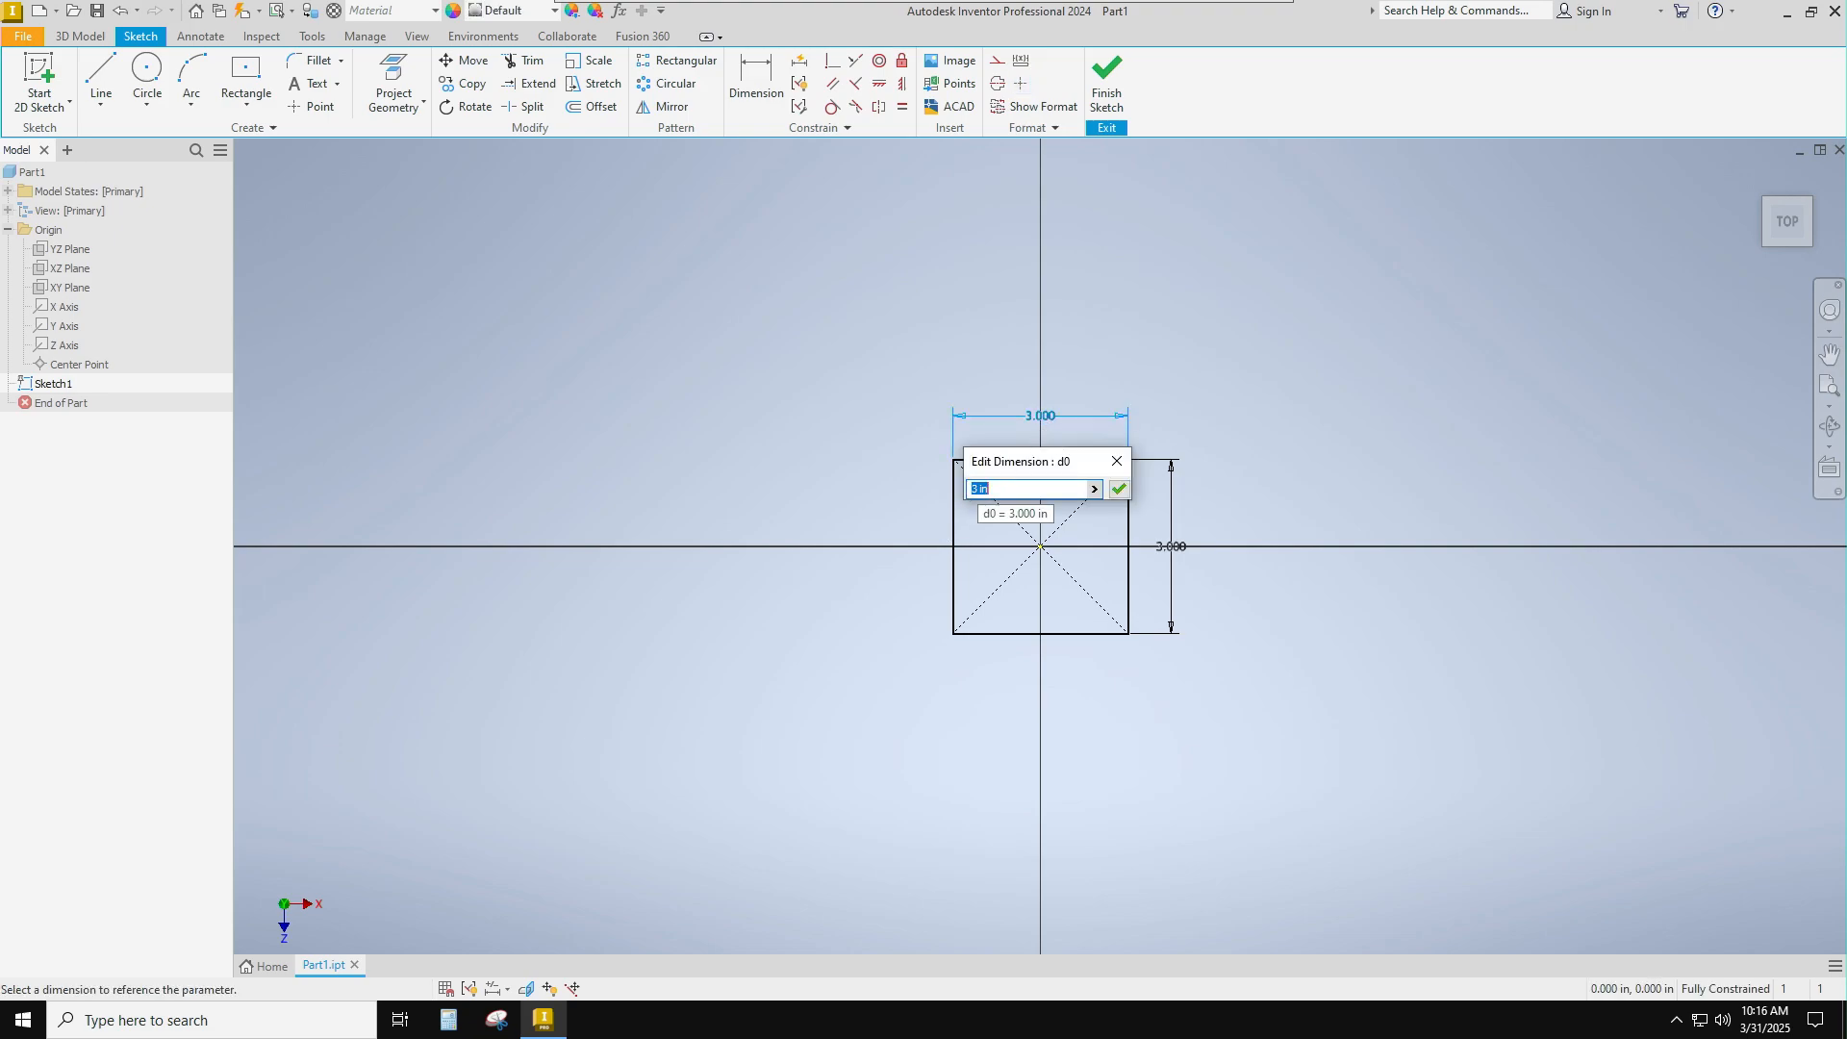
type("4")
key("Return")
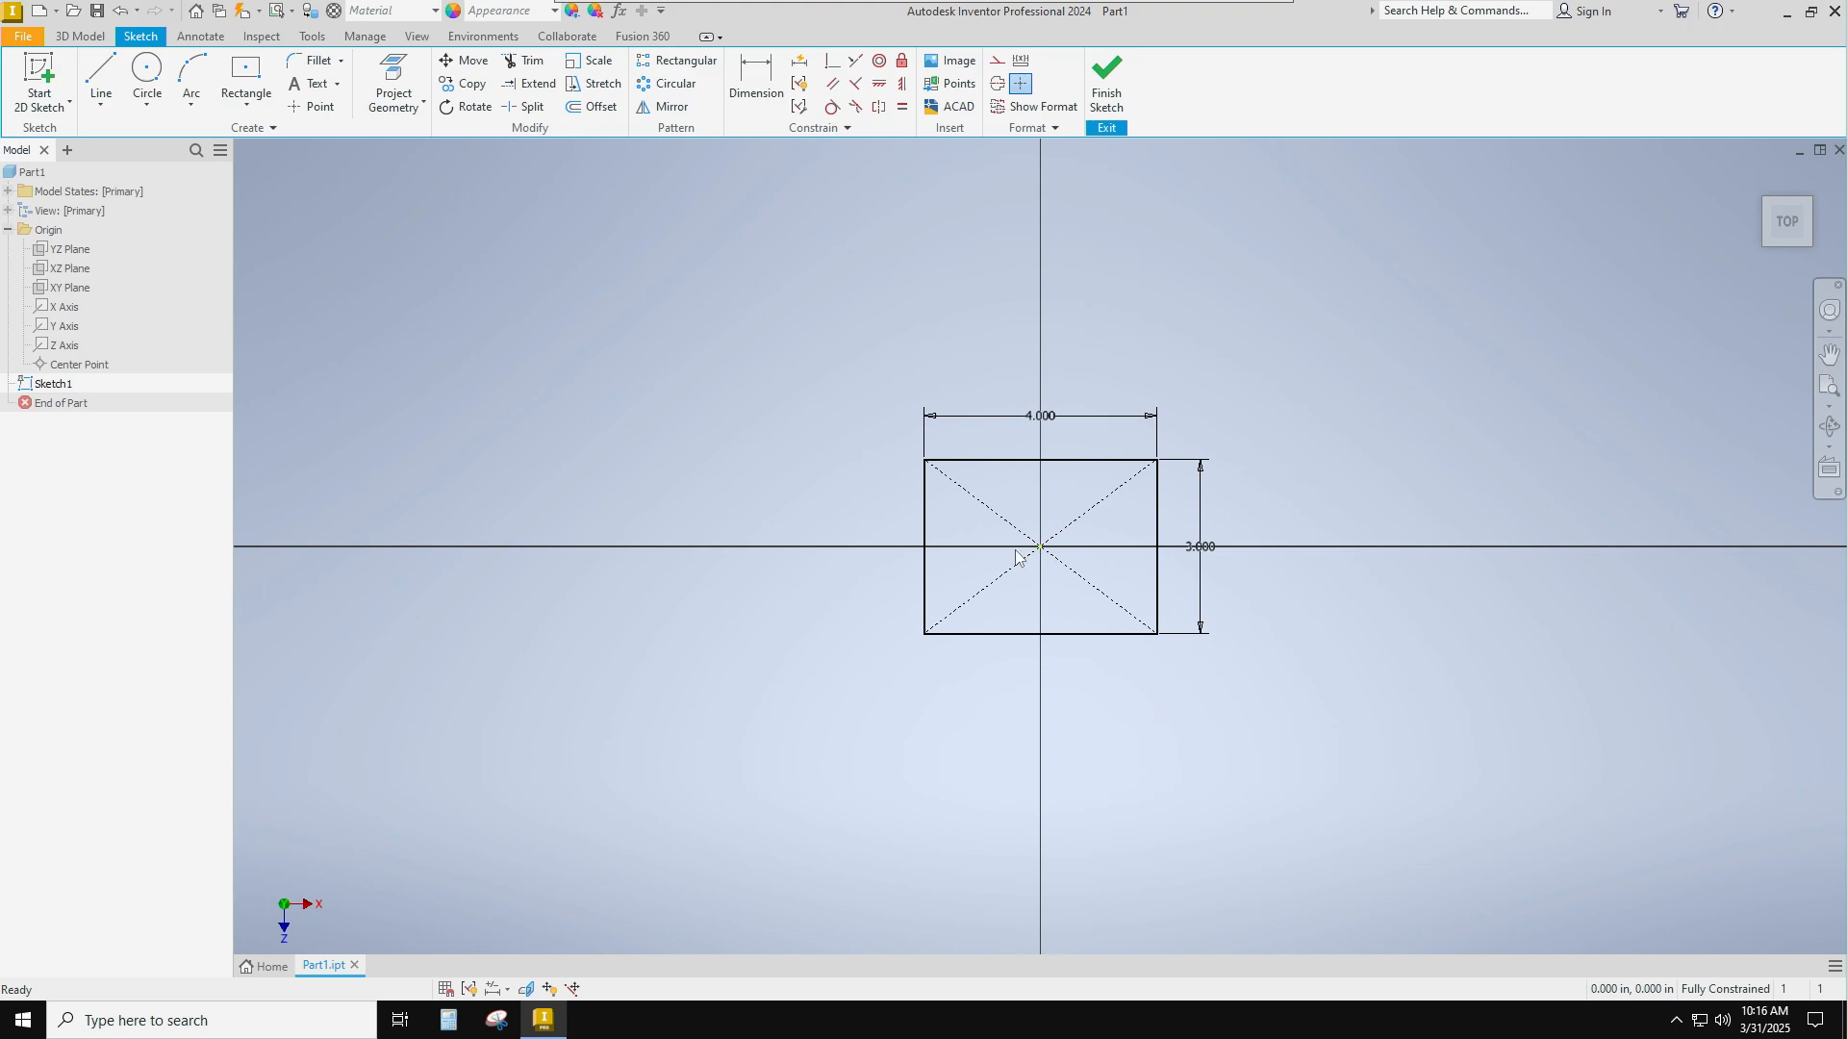
double_click(1199, 548)
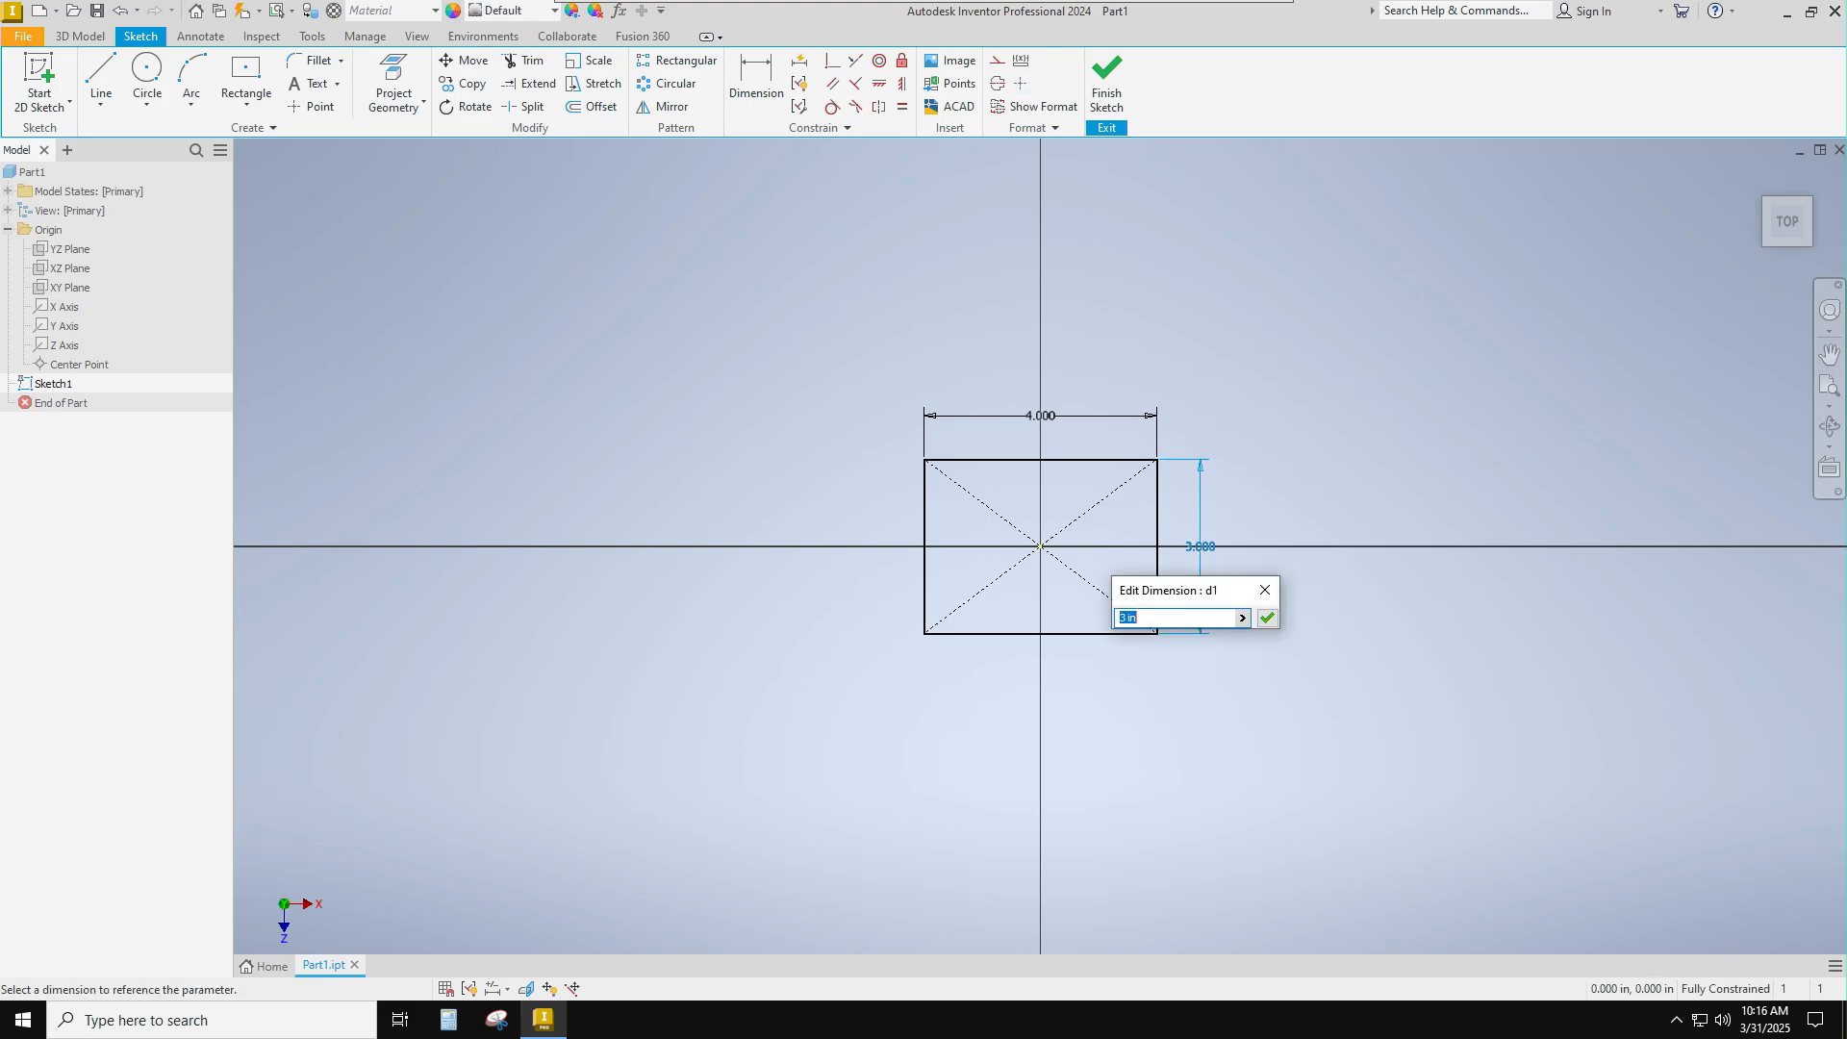
type("2")
key("Return")
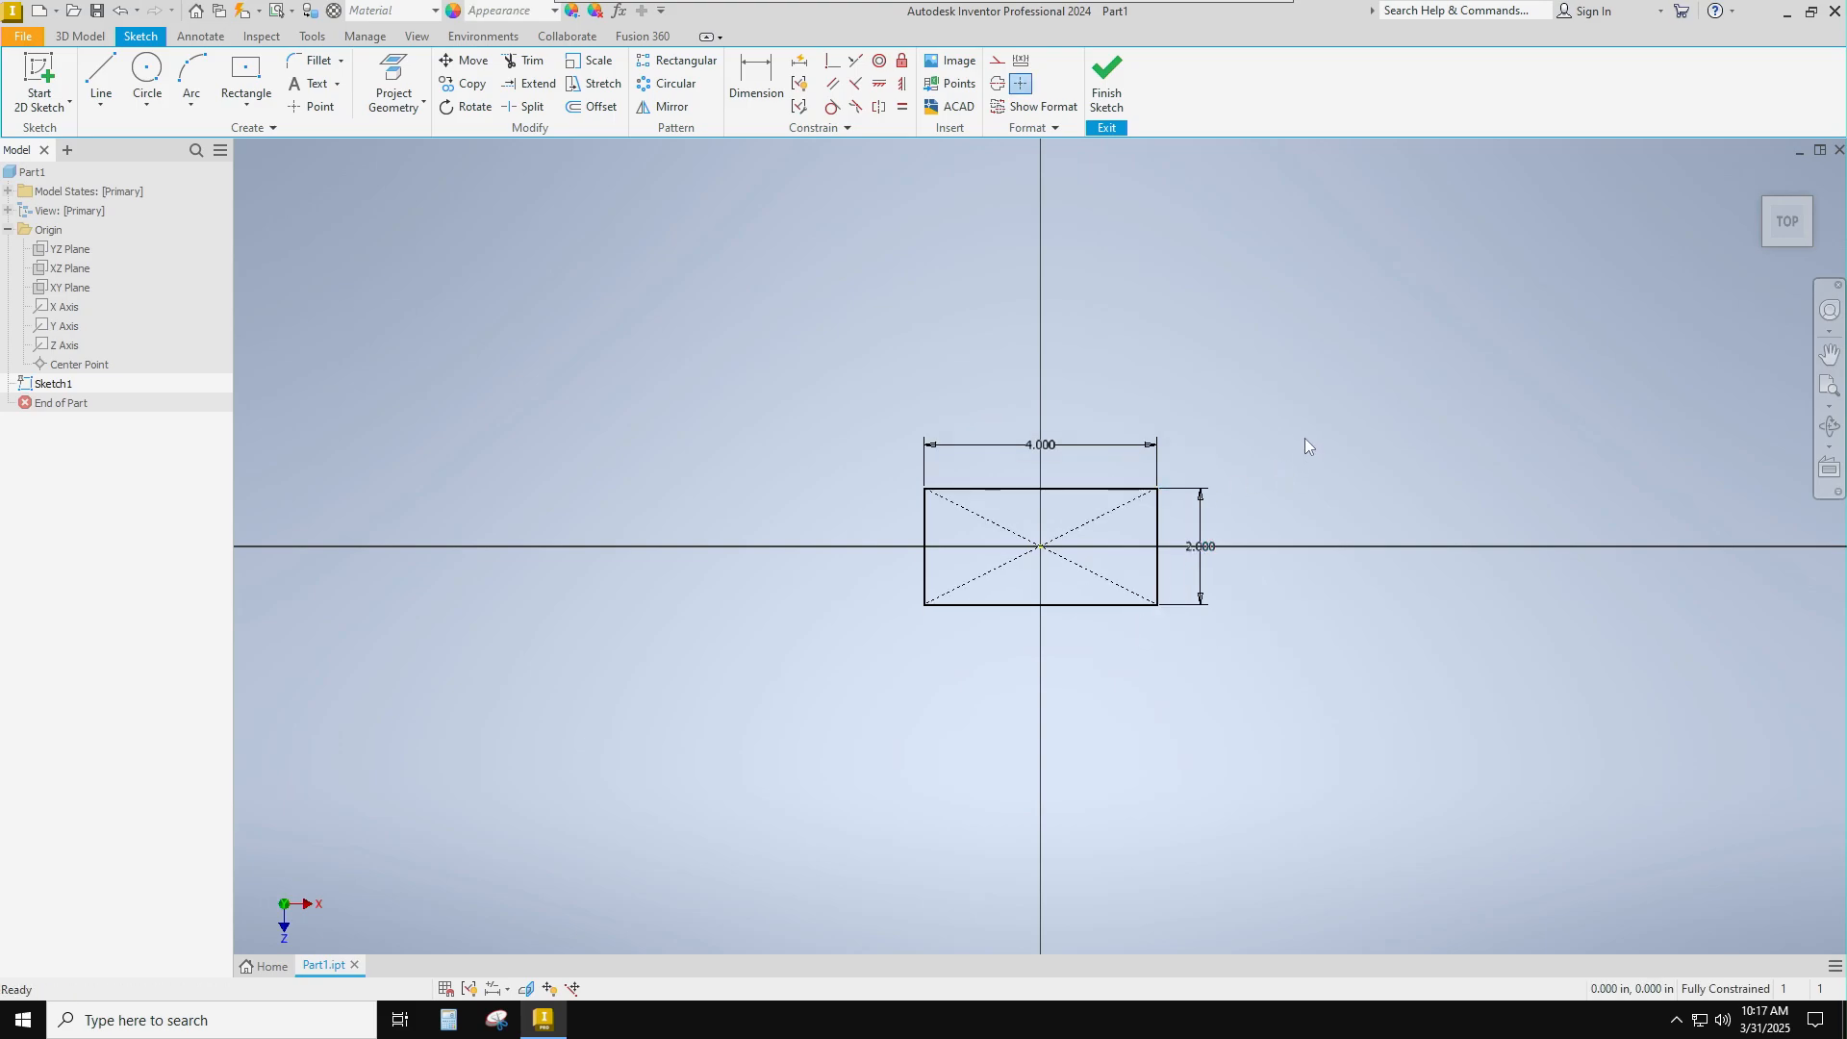
Step: Set both the horizontal and vertical dimensions of the rectangle to 3 in and finish the sketch
double_click(1051, 447)
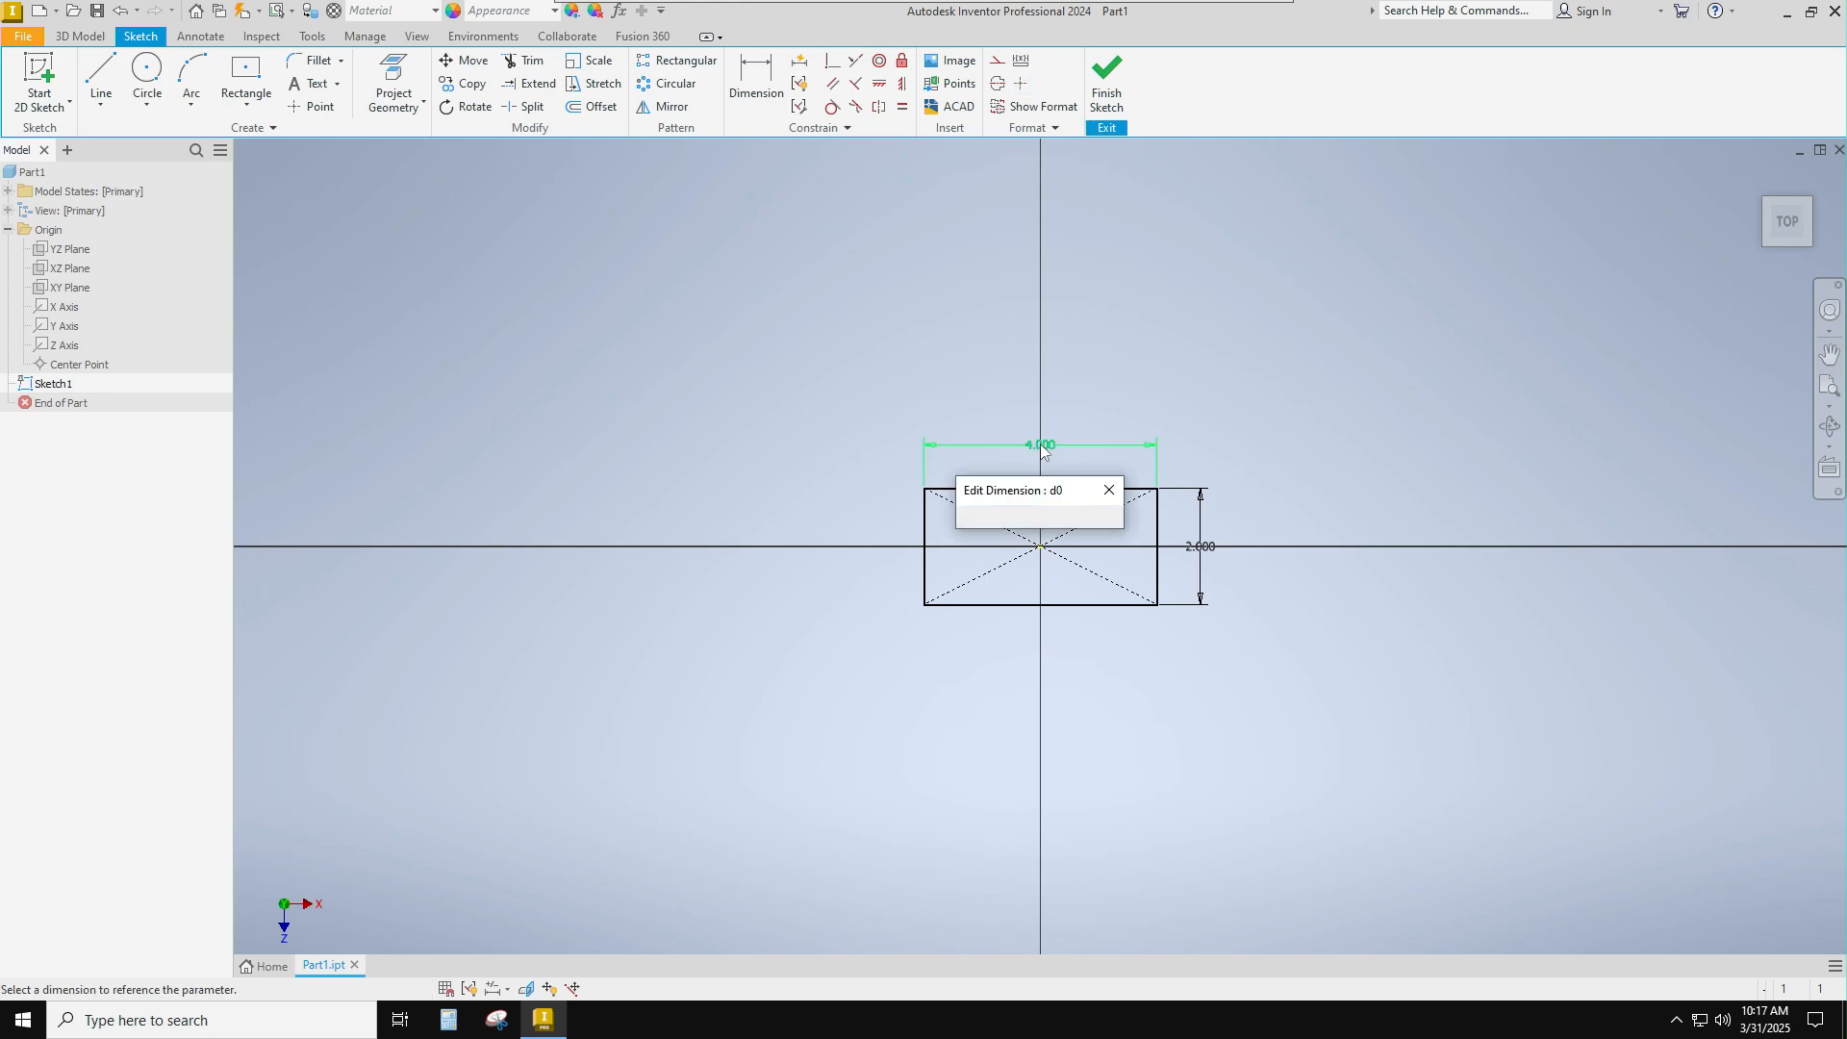
type("3")
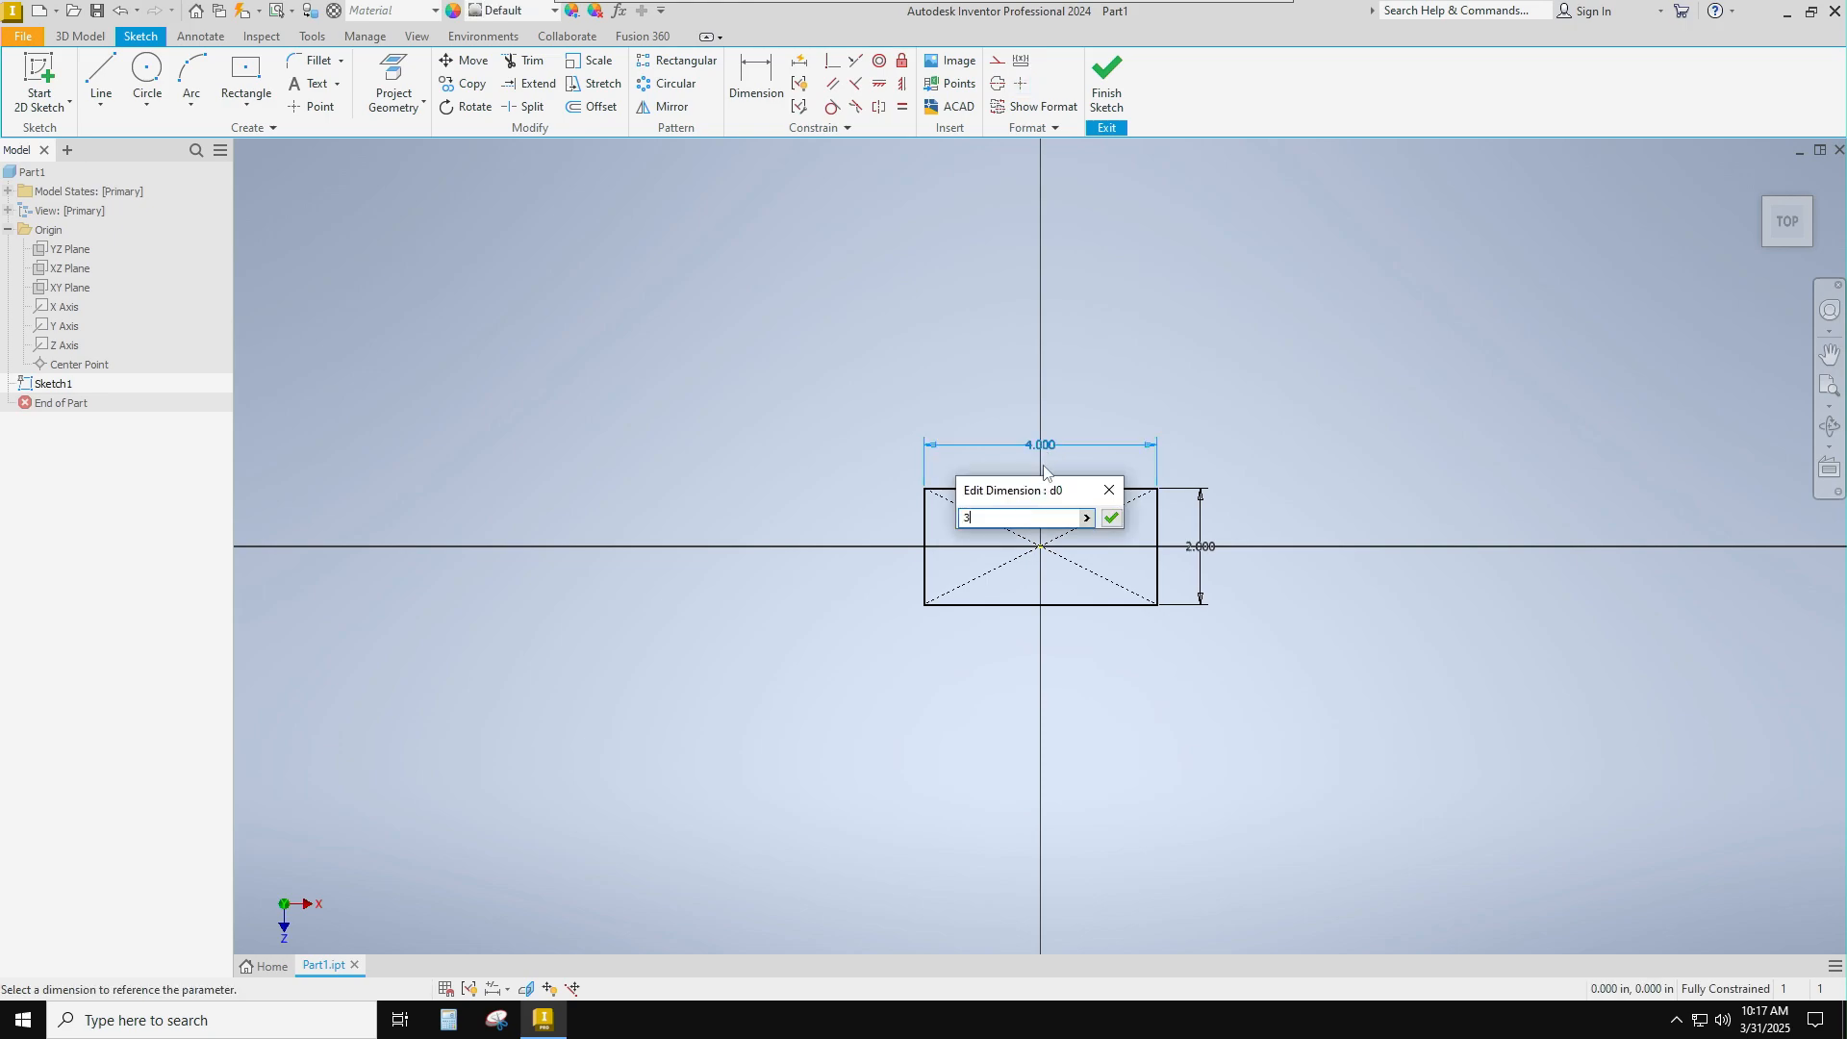
left_click(1111, 517)
double_click(1172, 547)
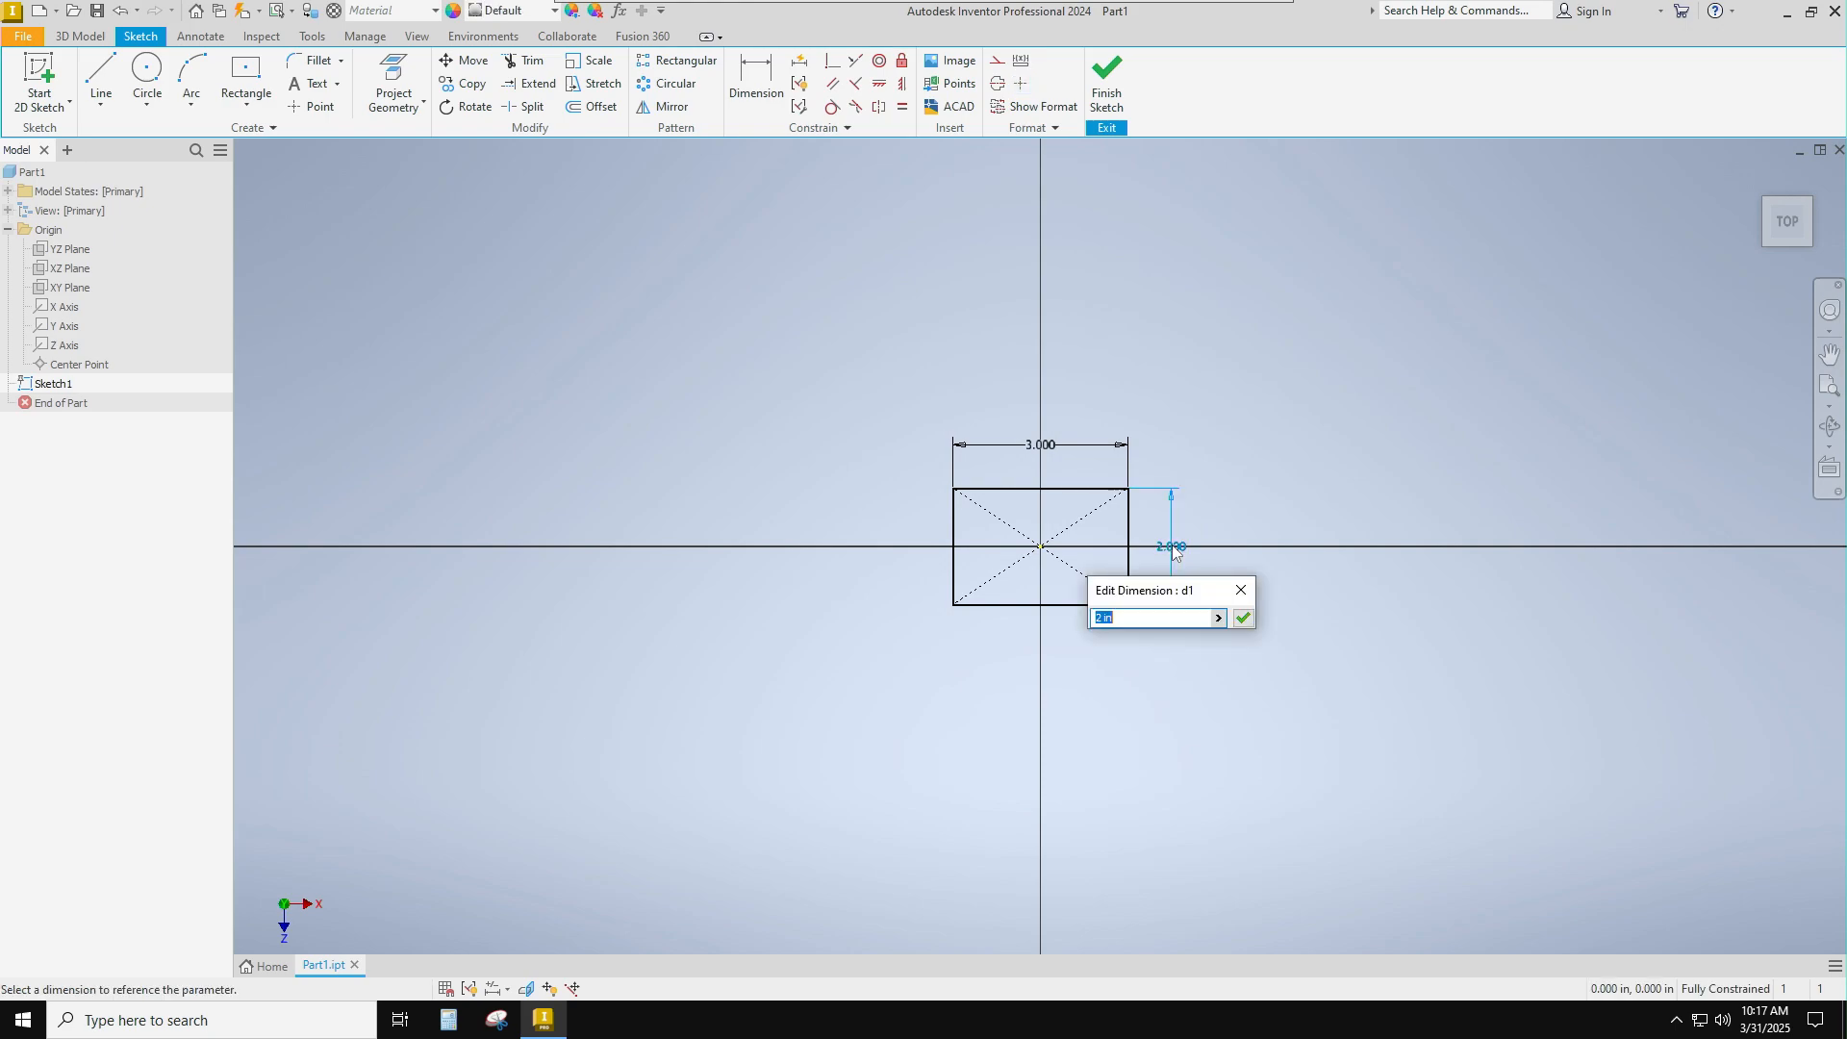
type("3")
key("Return")
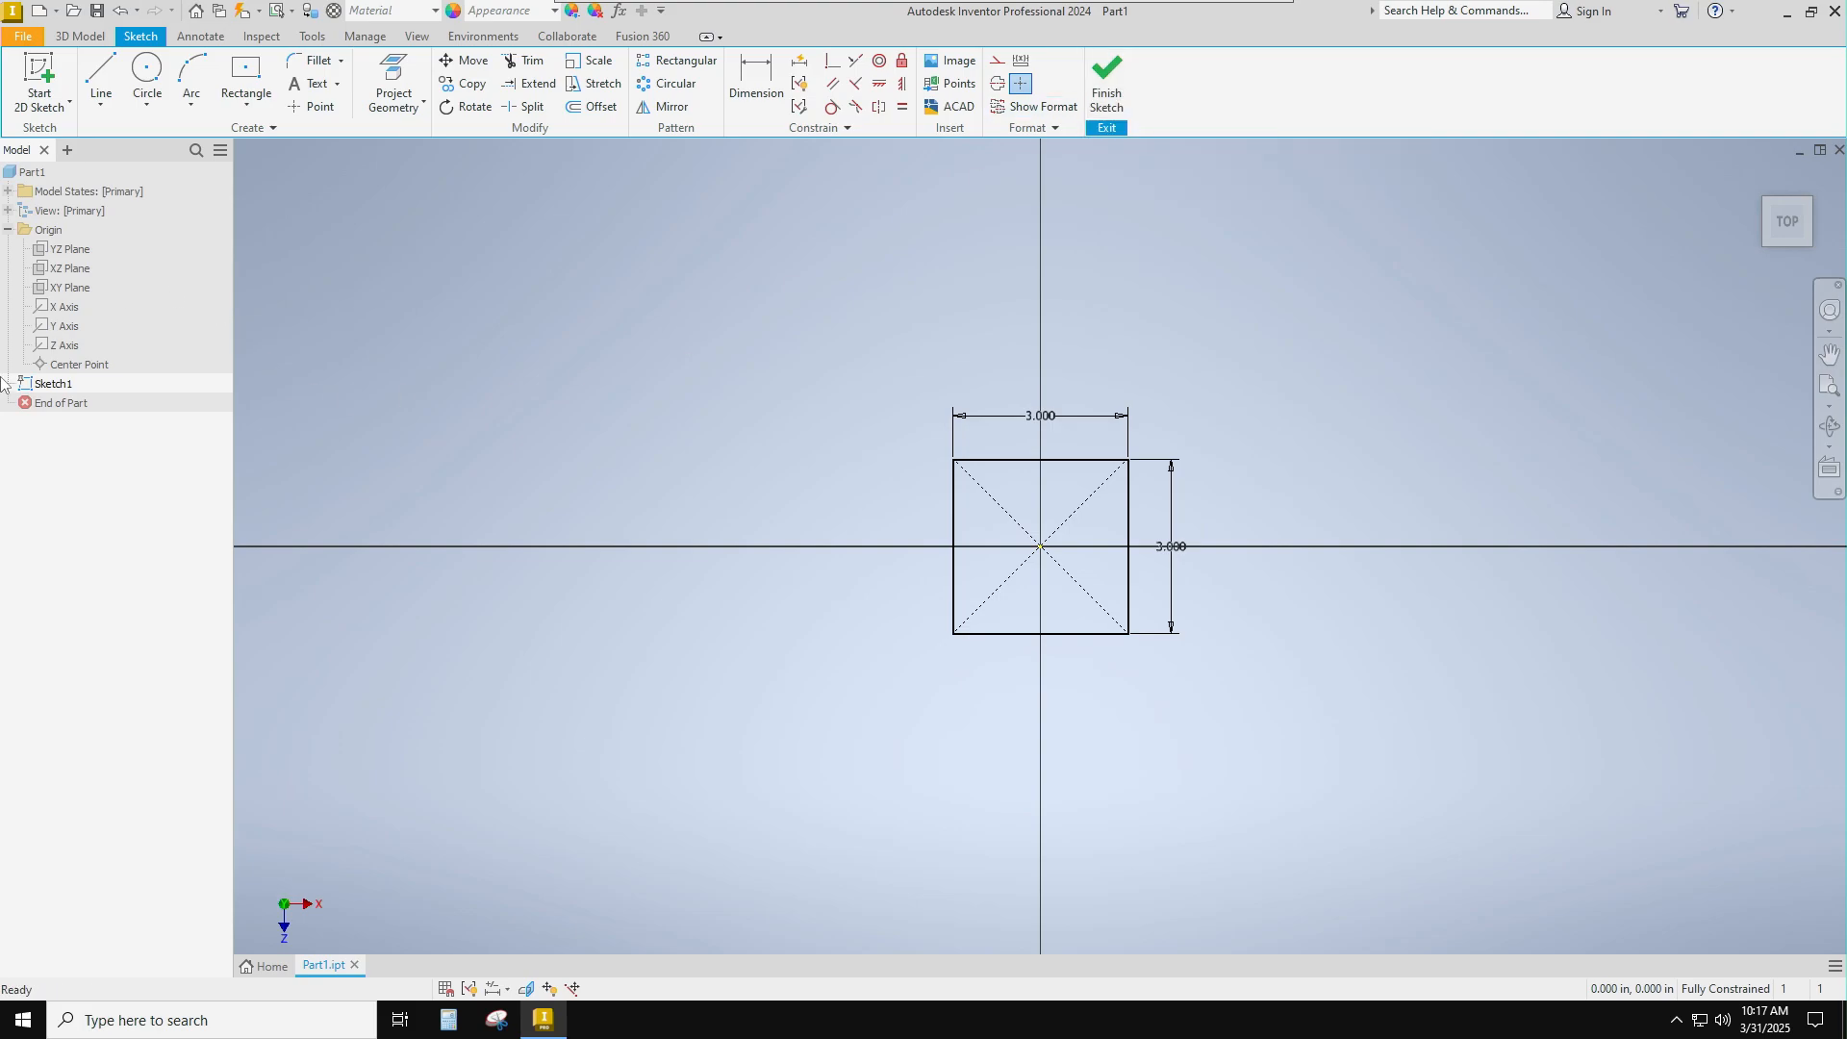
left_click(1106, 82)
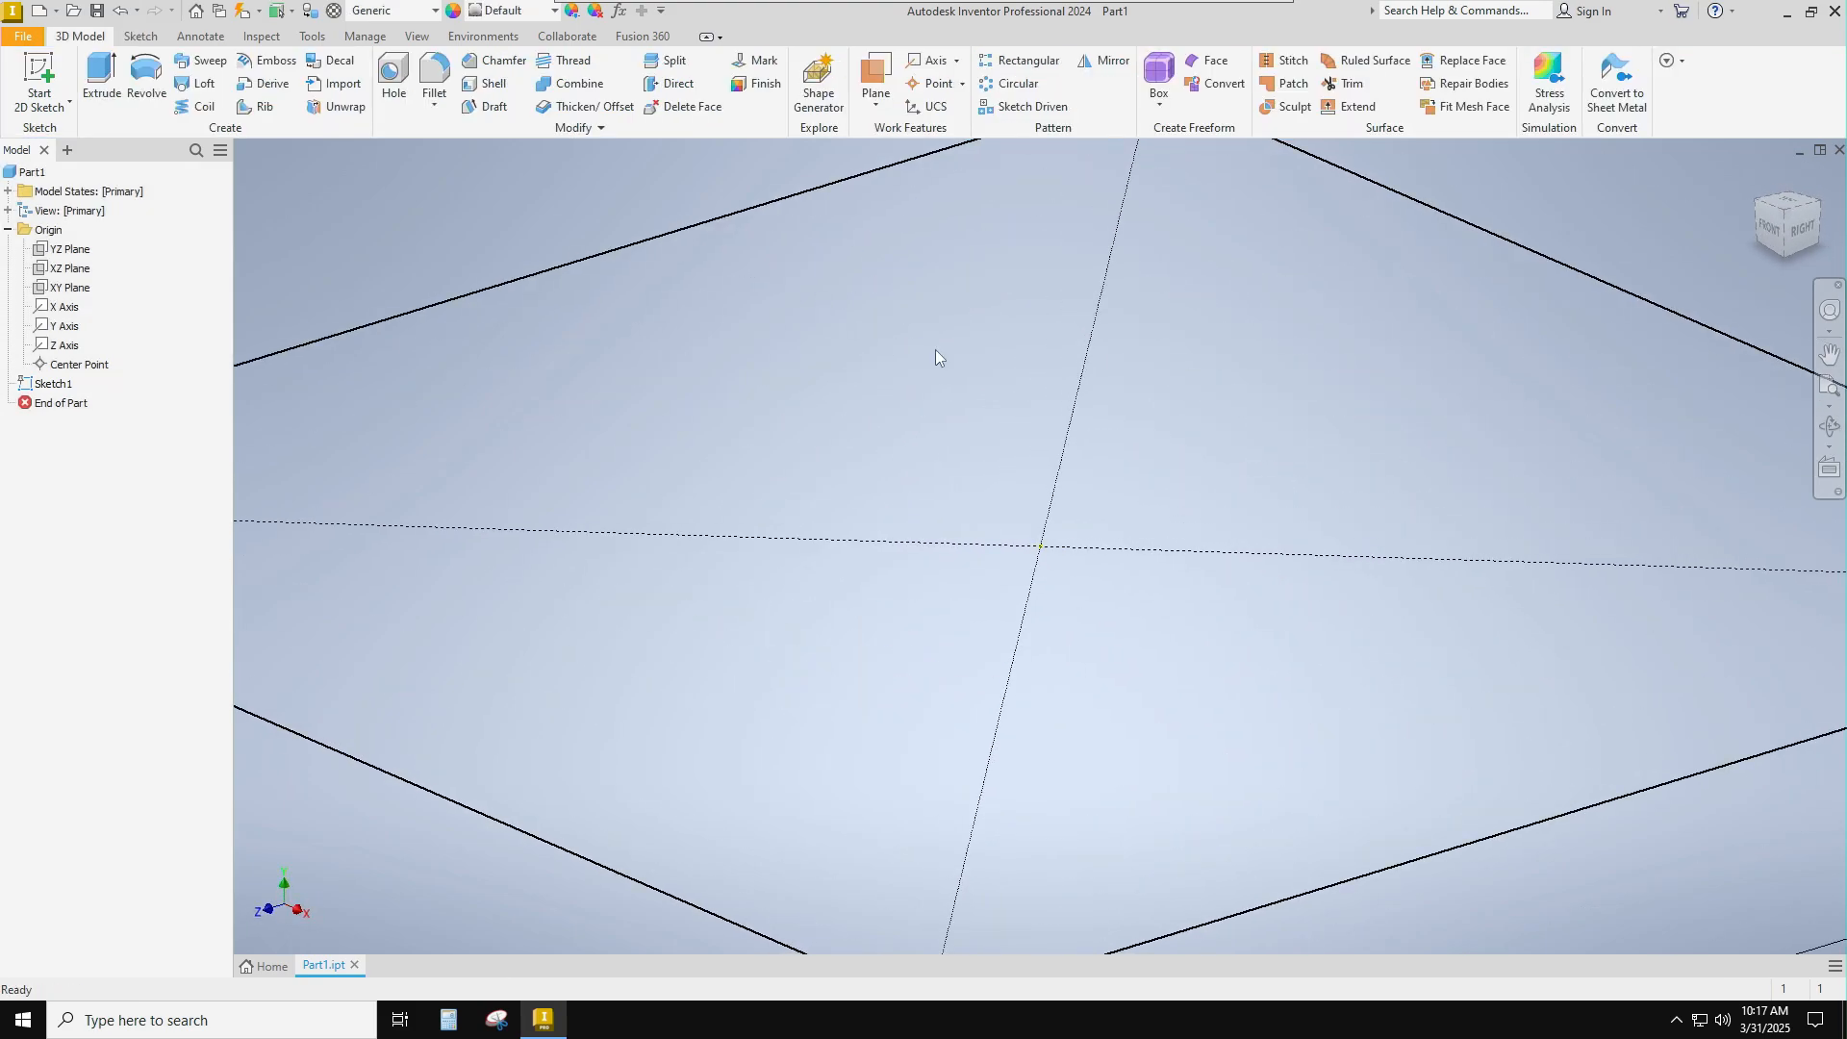
left_click(57, 385)
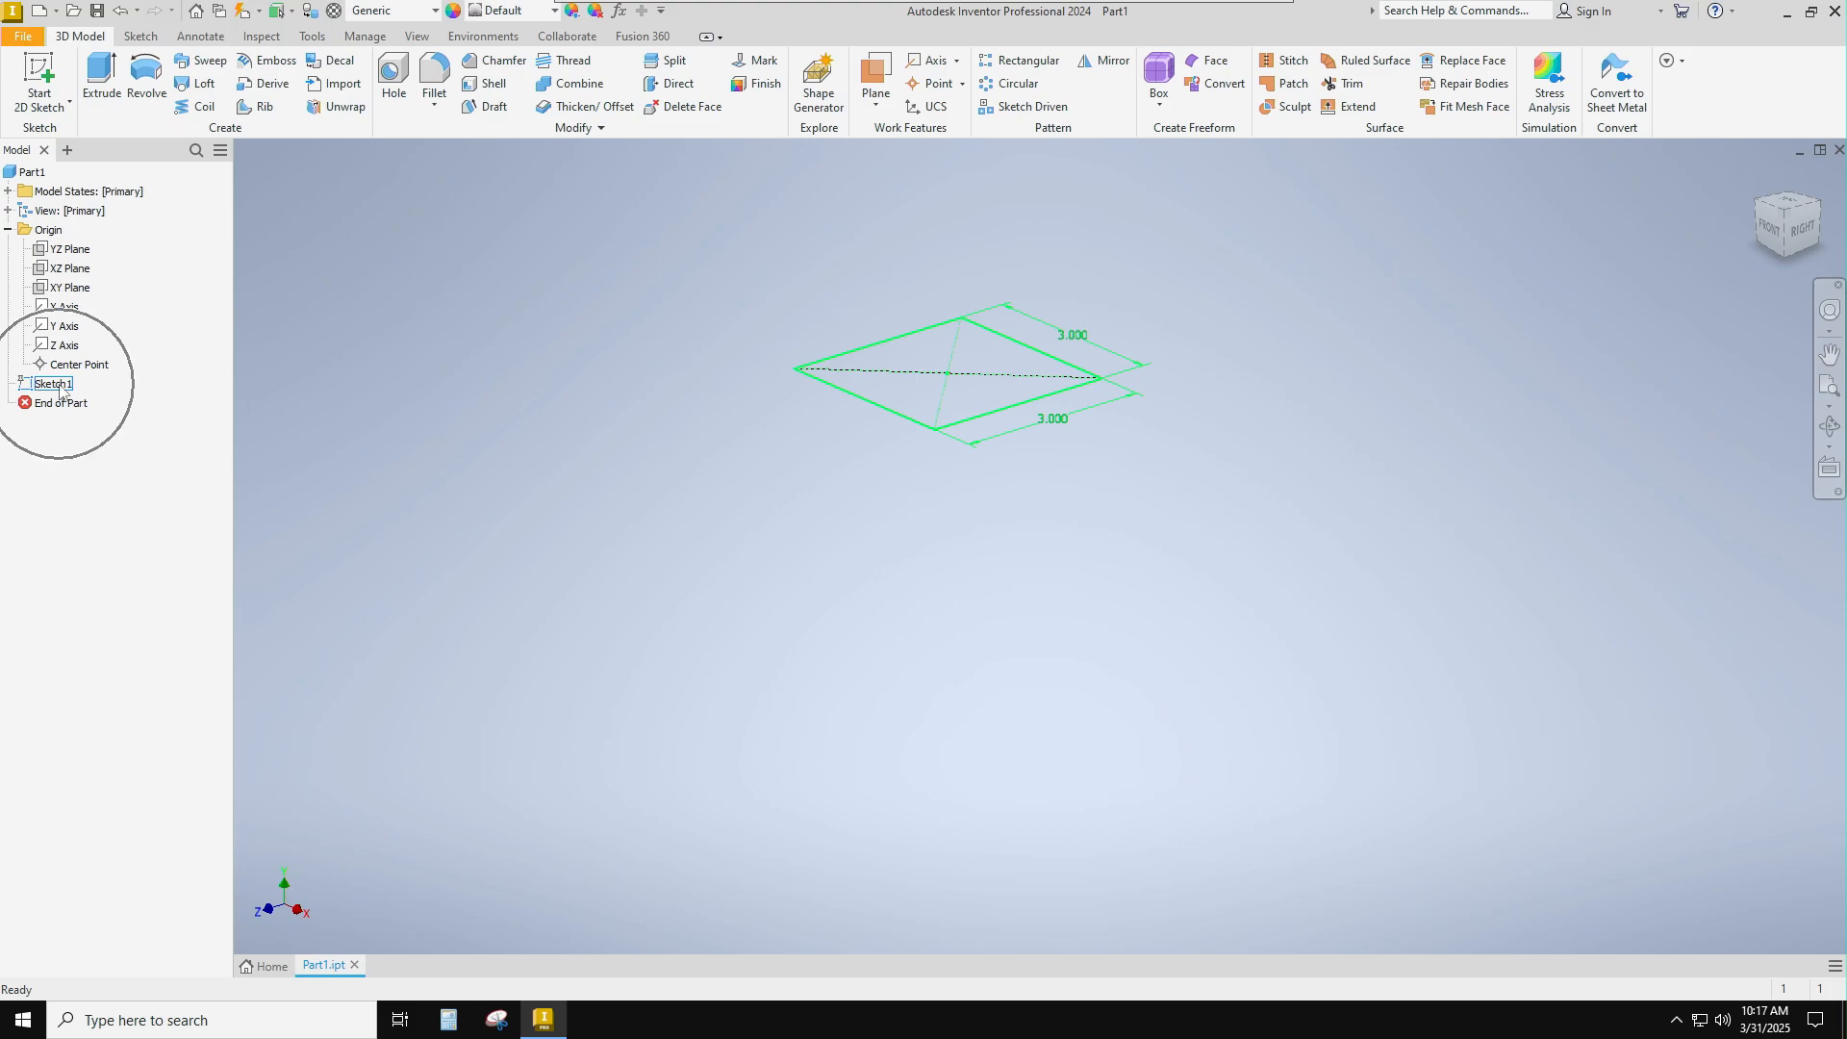
left_click(525, 368)
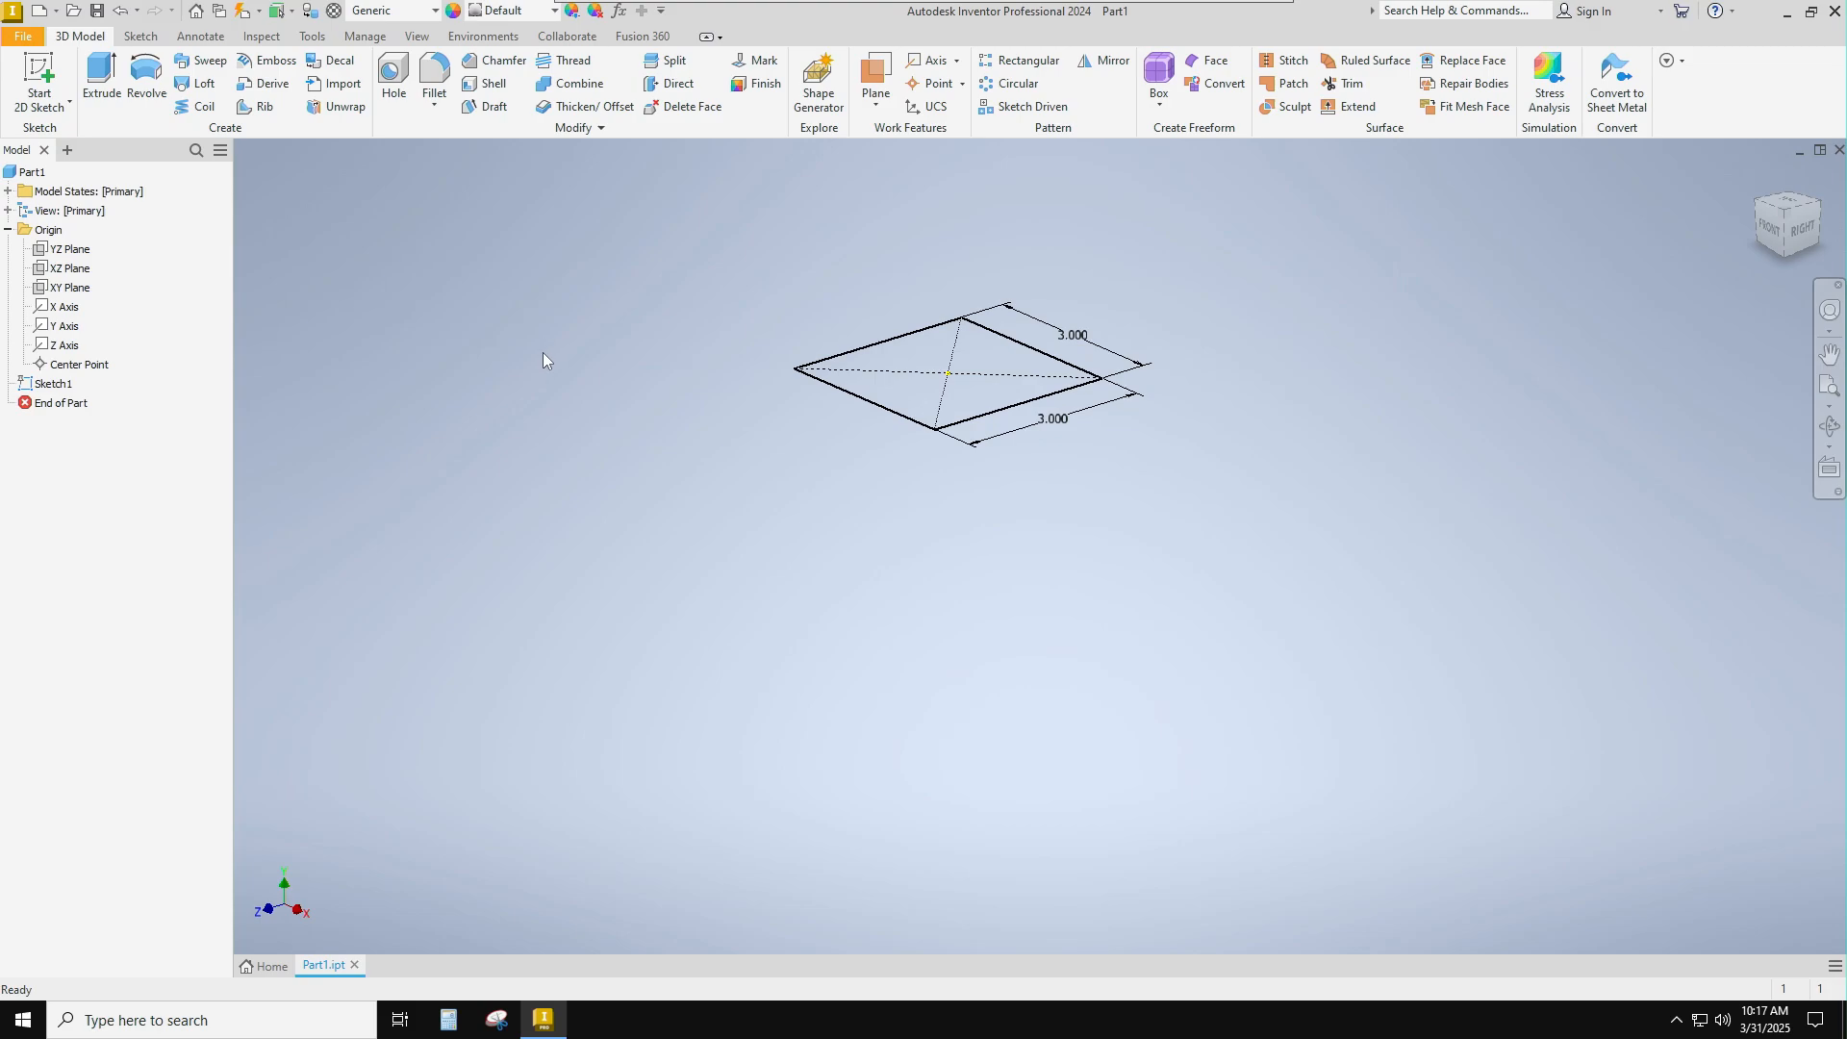
Step: Start extruding the square profile and preview the flipped, symmetric and asymmetric directions before returning to the default direction
left_click(97, 69)
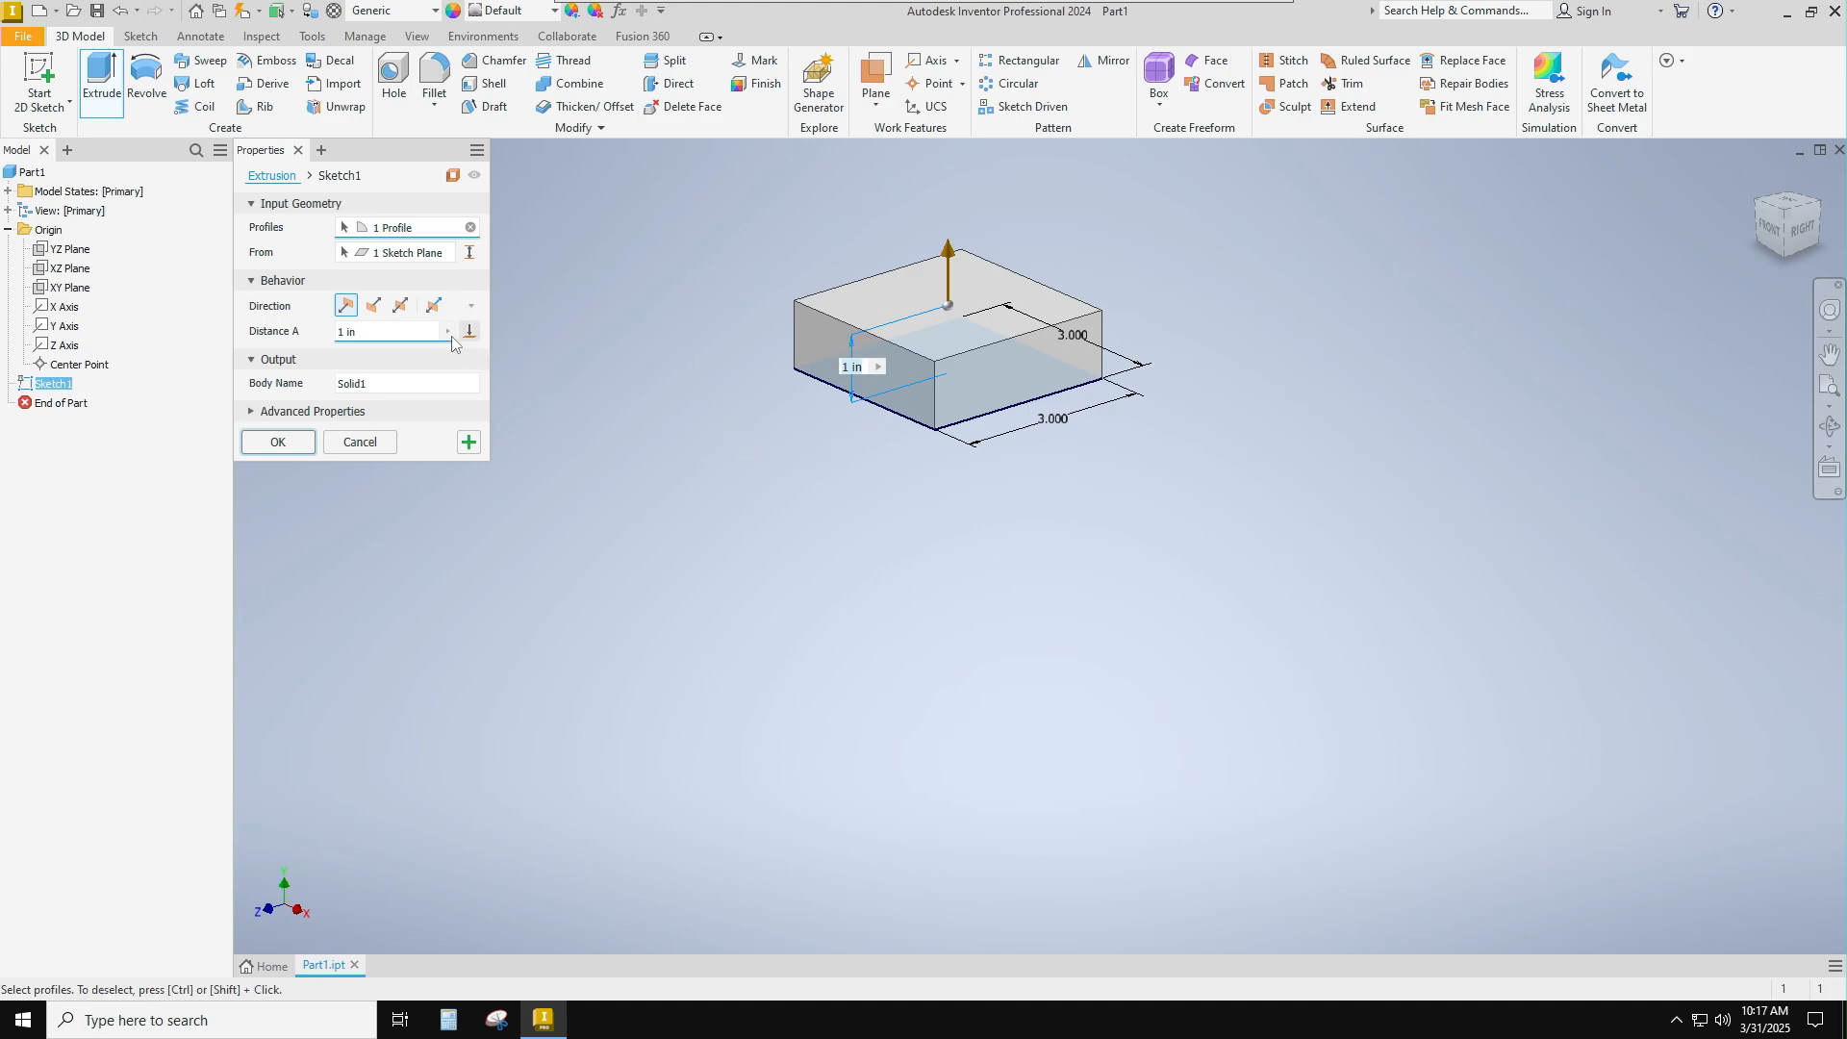
left_click(374, 306)
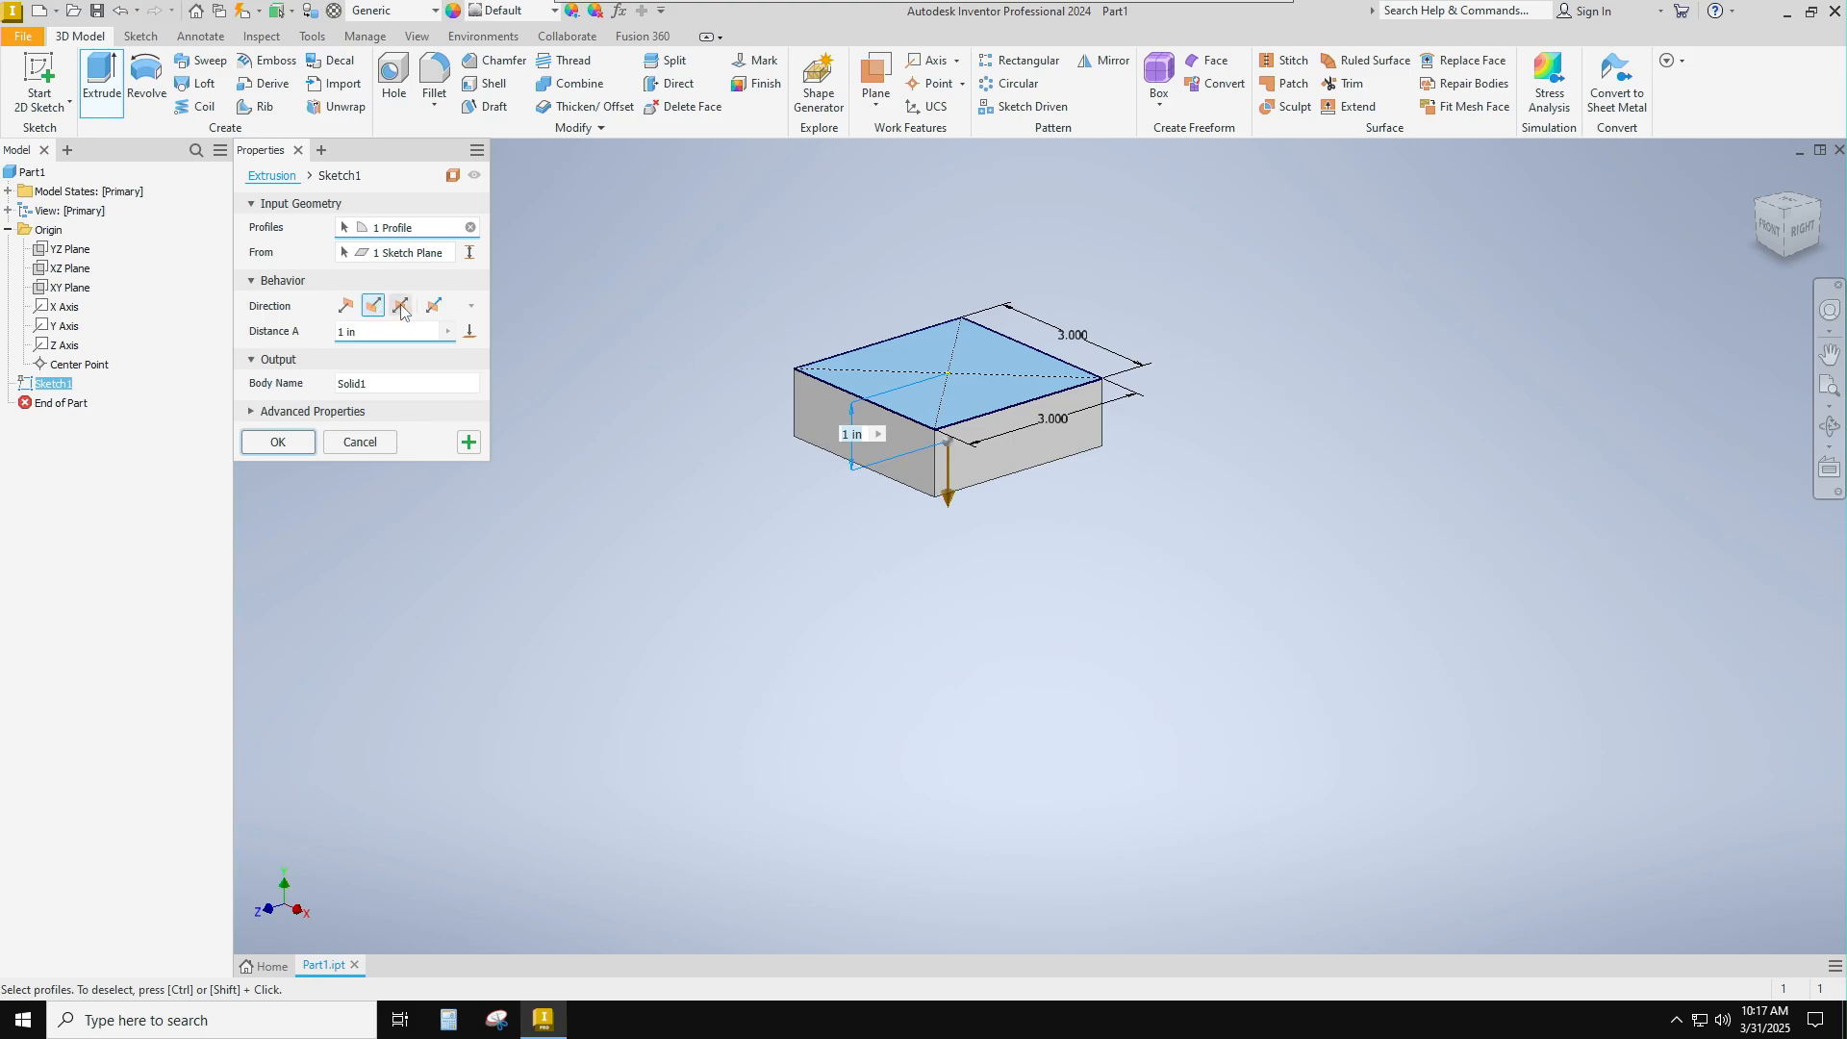
left_click(401, 306)
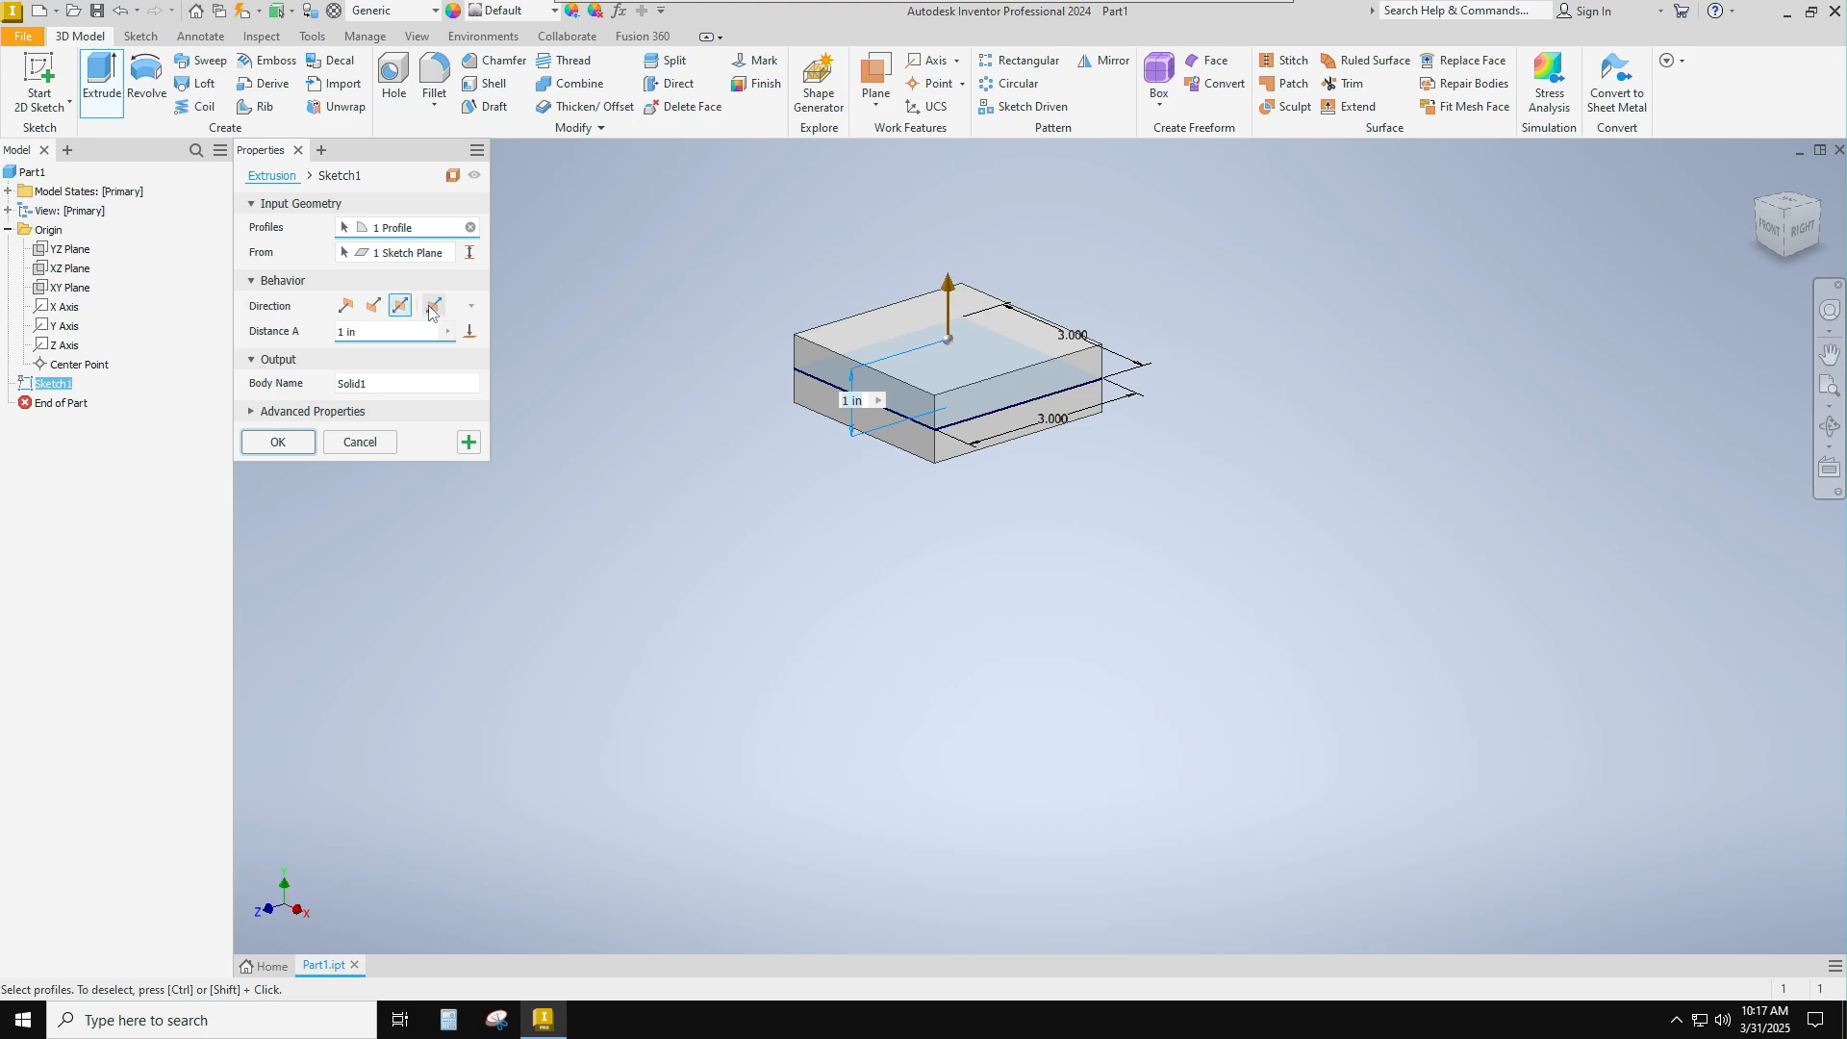
left_click(433, 306)
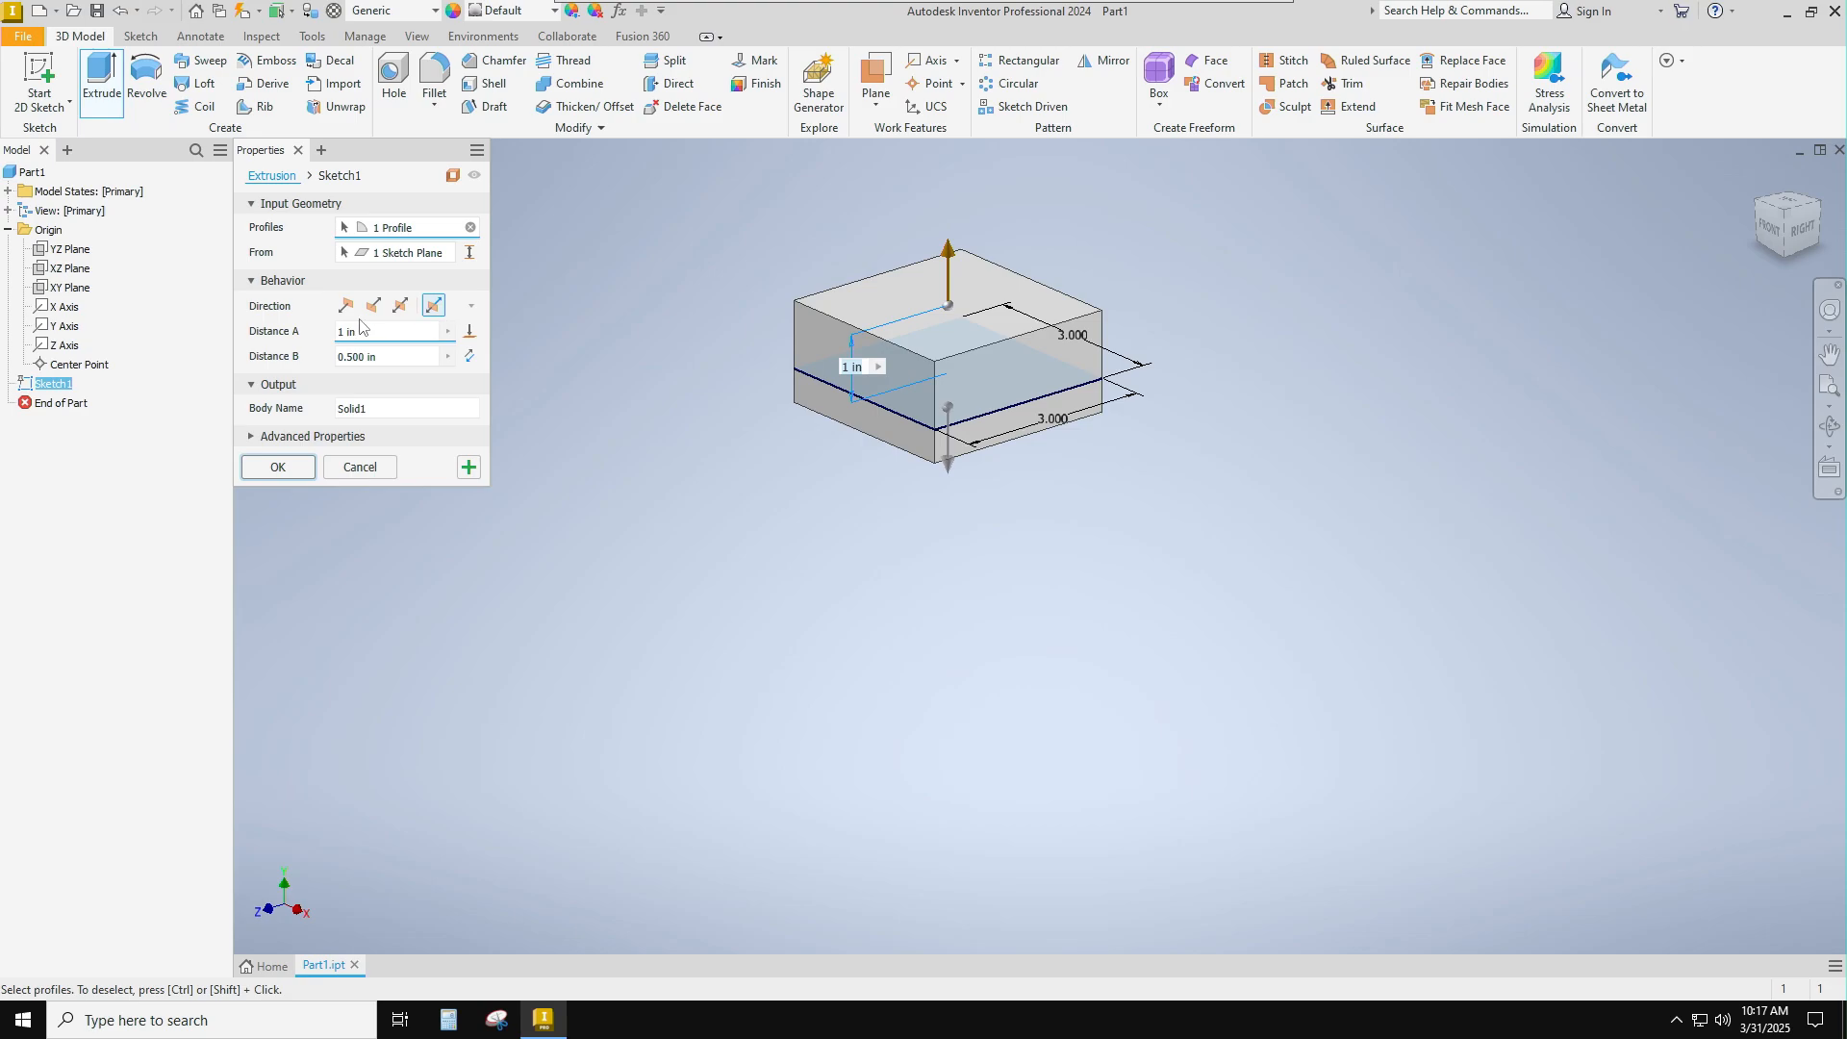
left_click(344, 306)
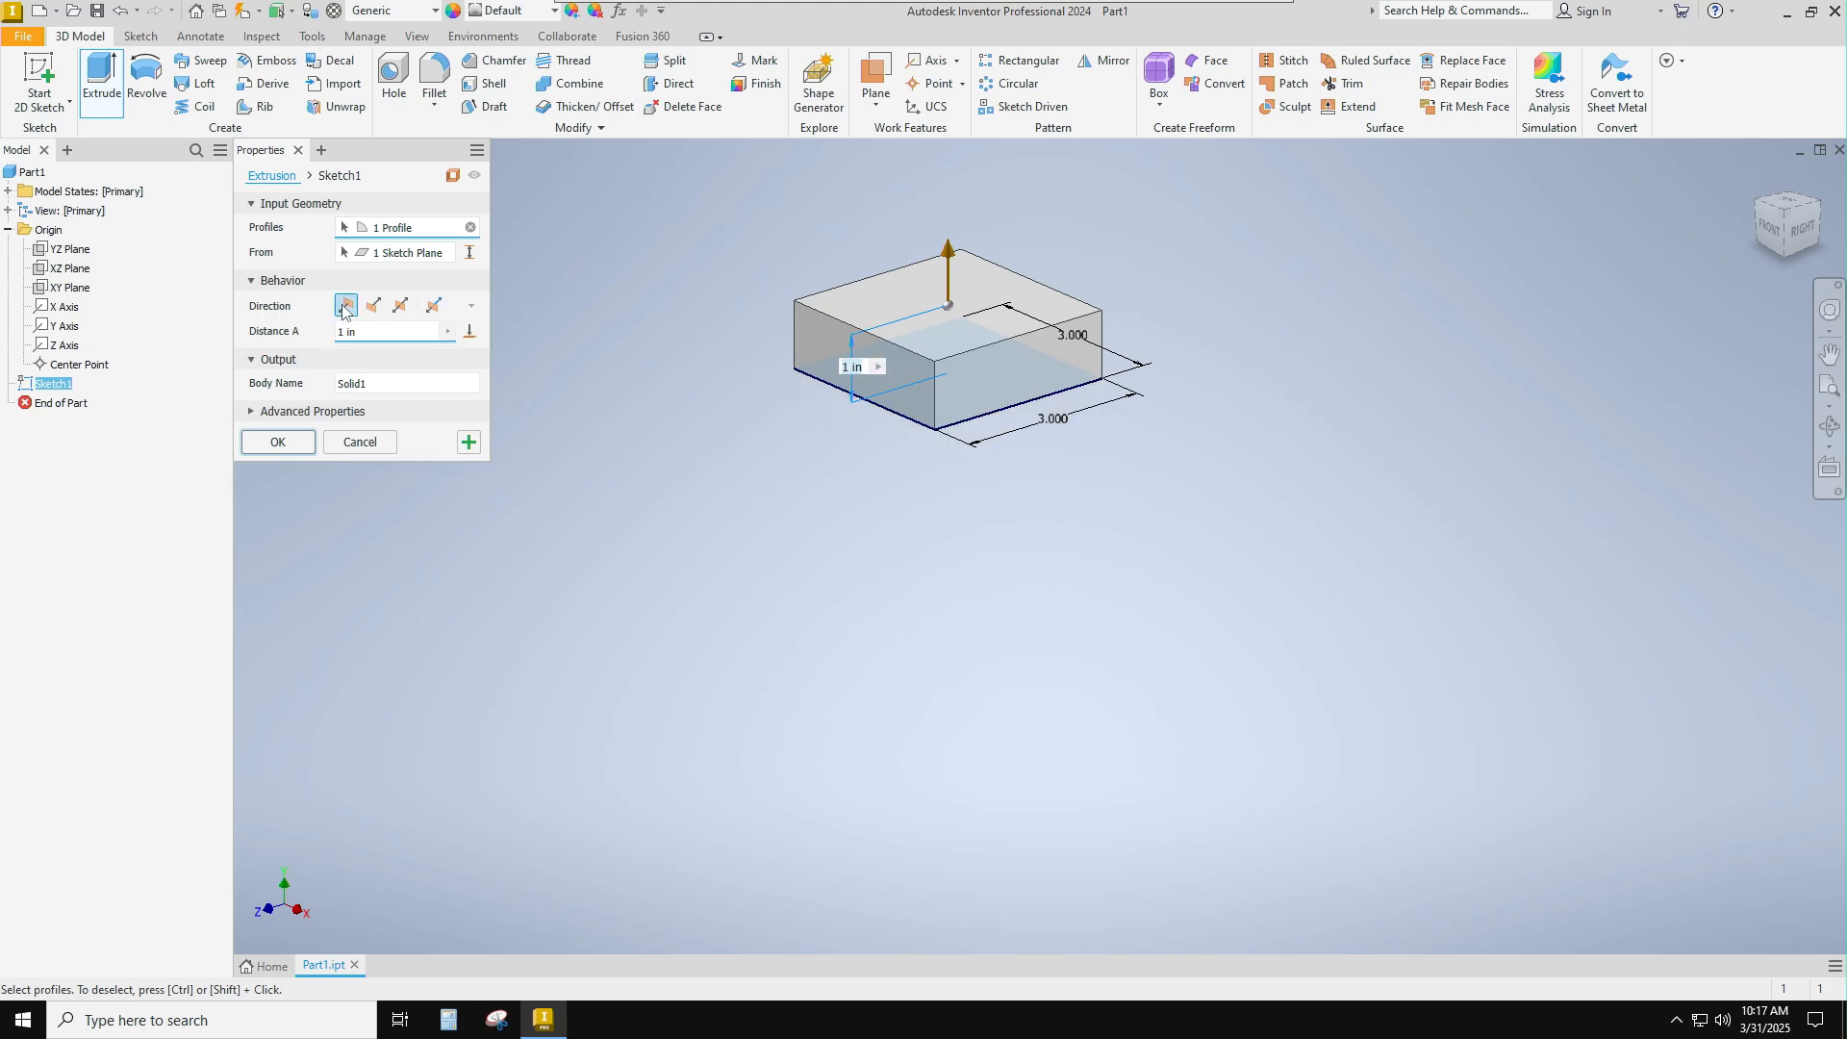
Step: Extrude the square profile 3 in upward with a 5-degree taper
key("ctrl")
key("ctrl")
left_click(358, 332)
key("ctrl")
key("ctrl")
key("ctrl")
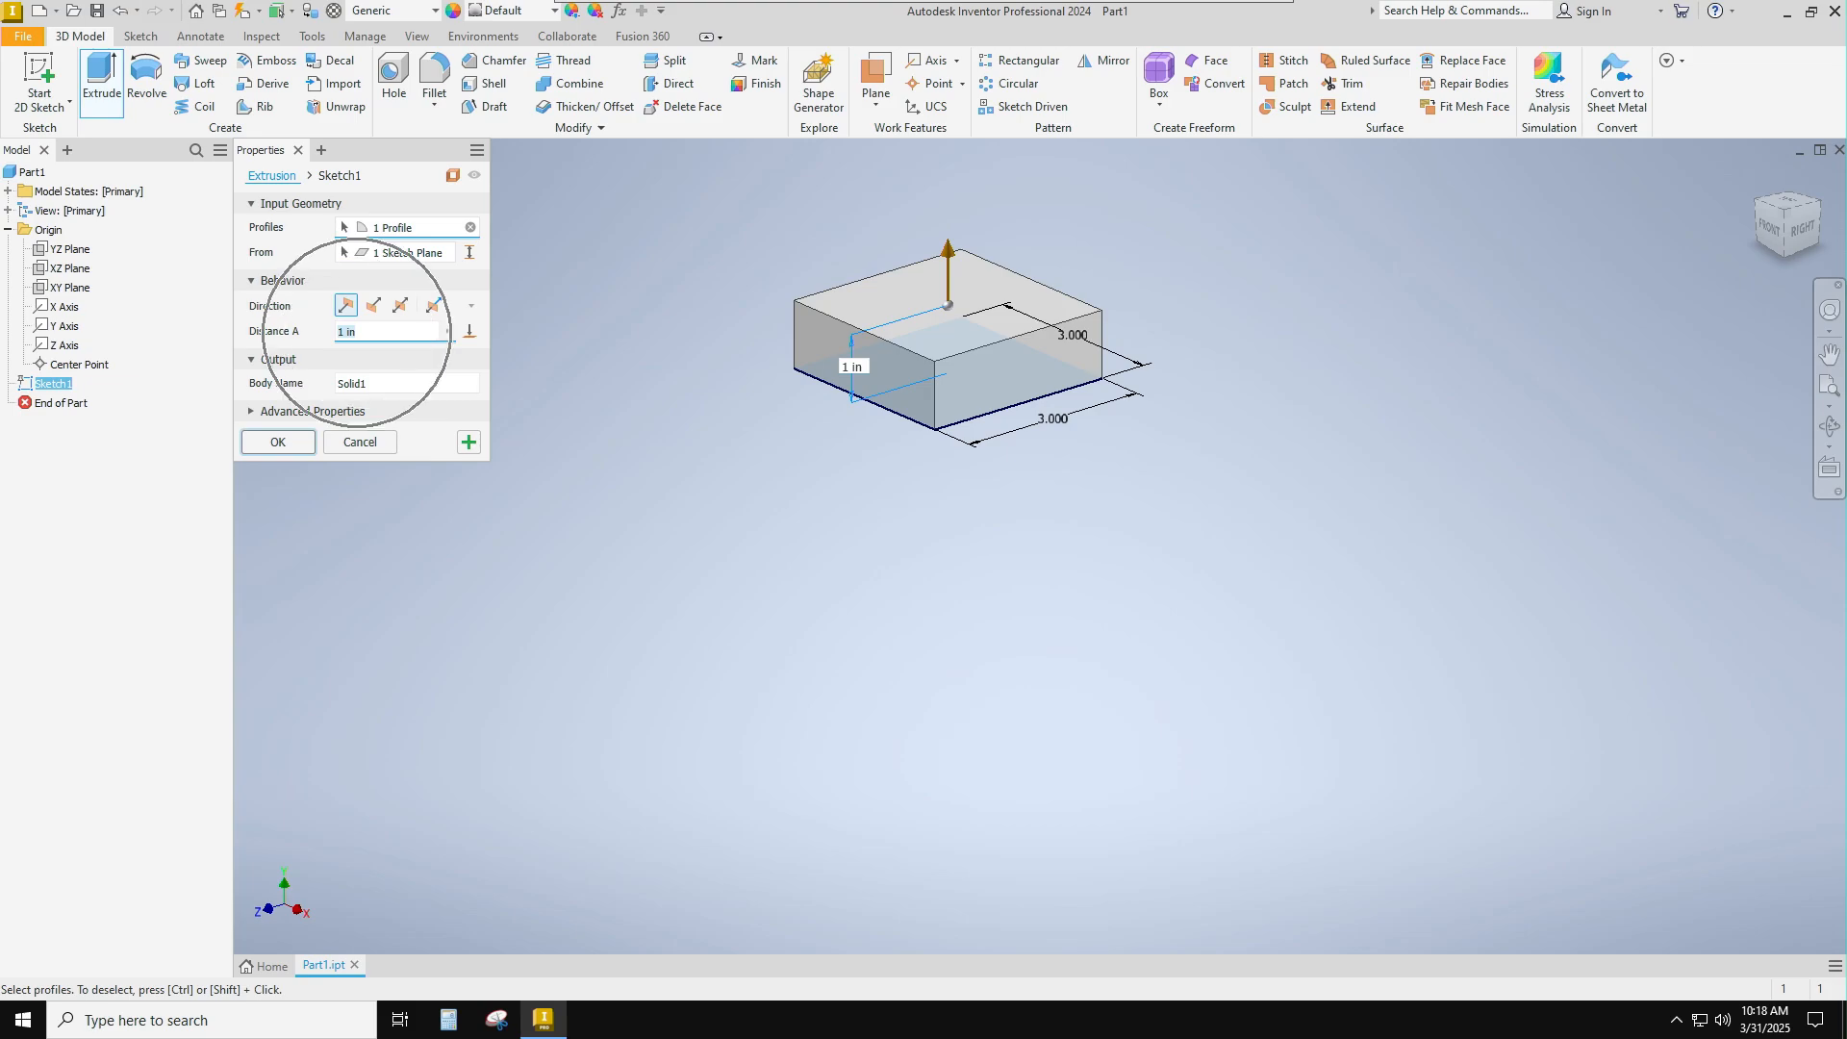
type("3")
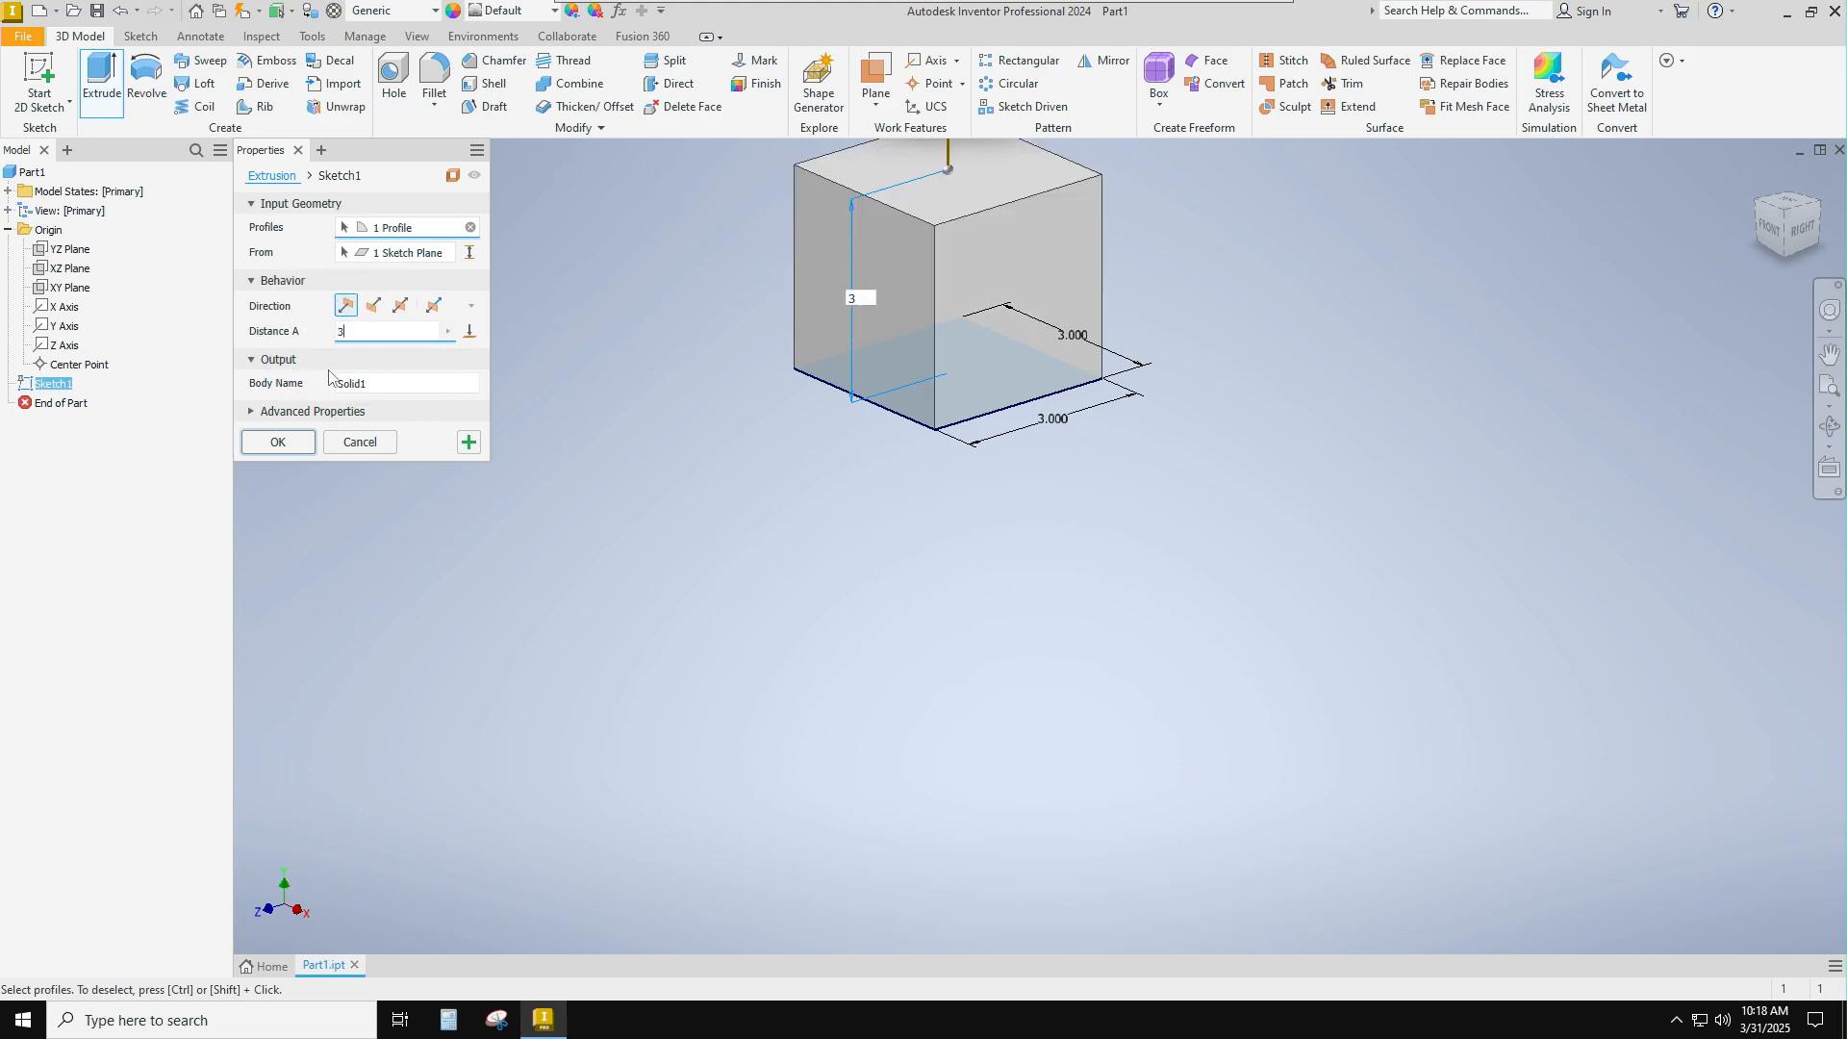
left_click(262, 412)
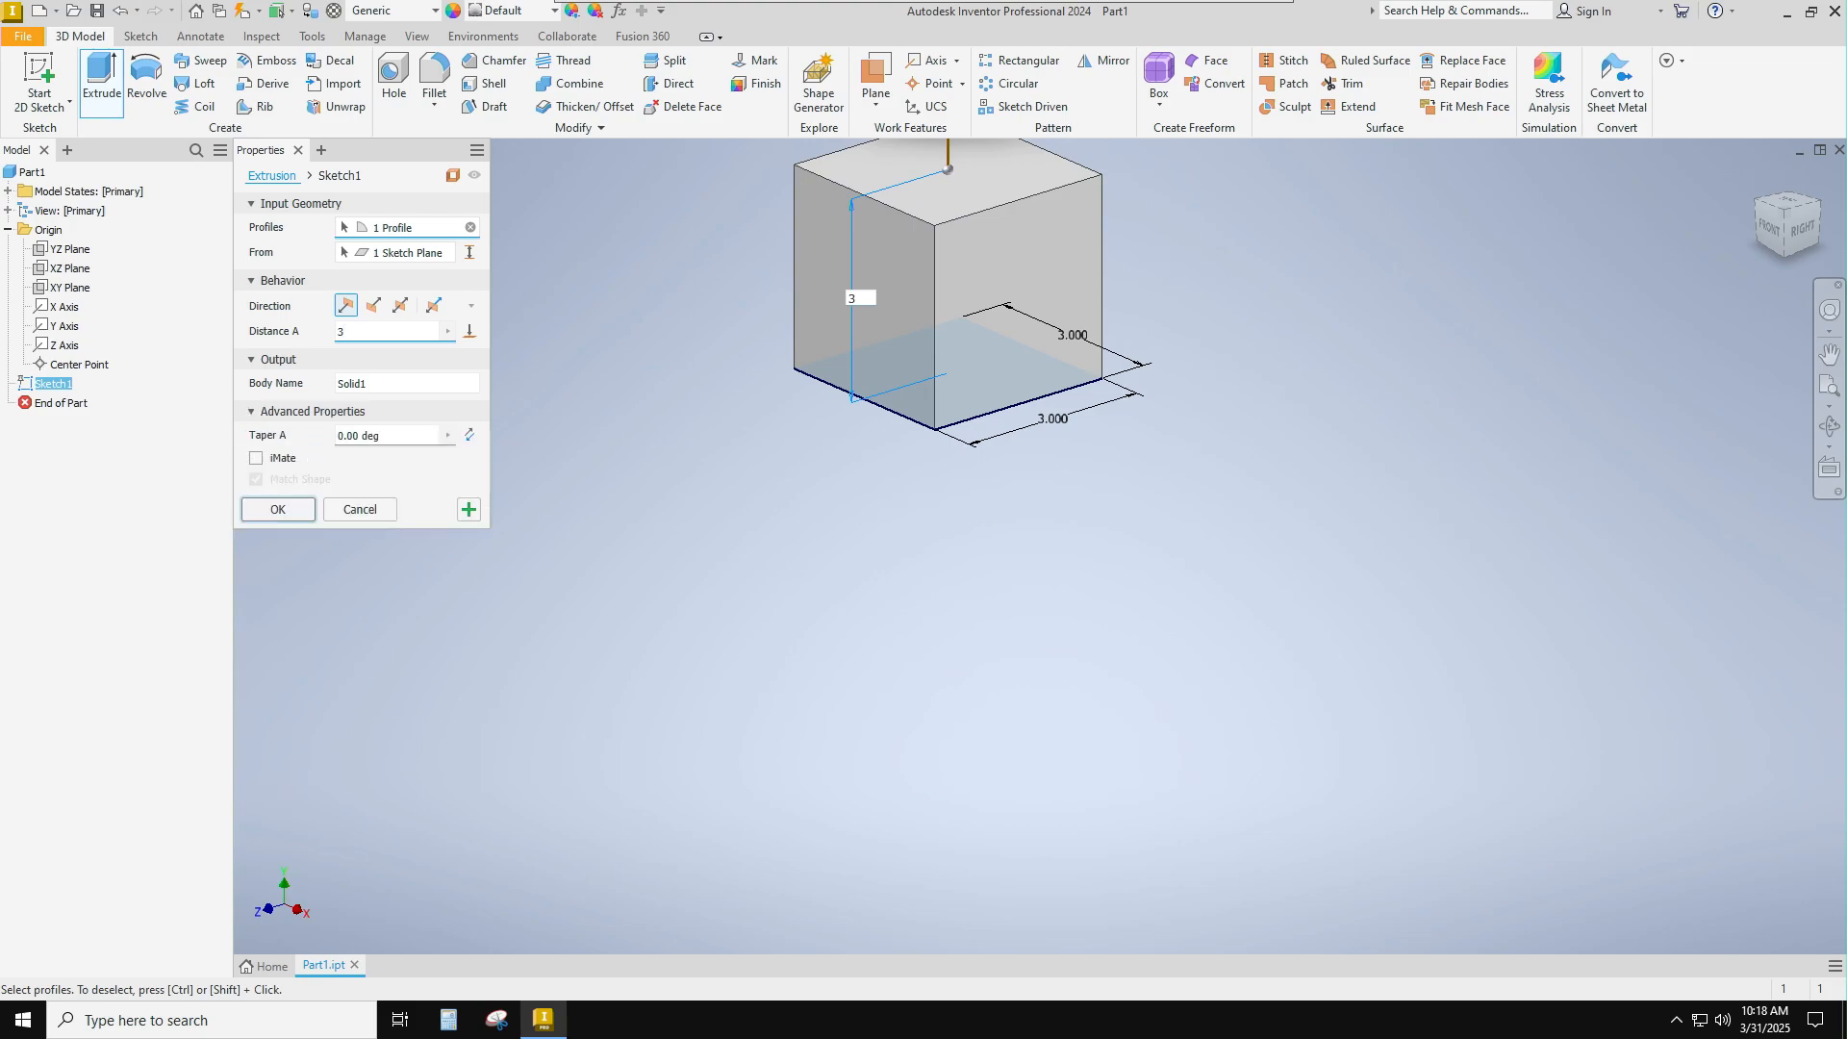
key("Tab")
type("5")
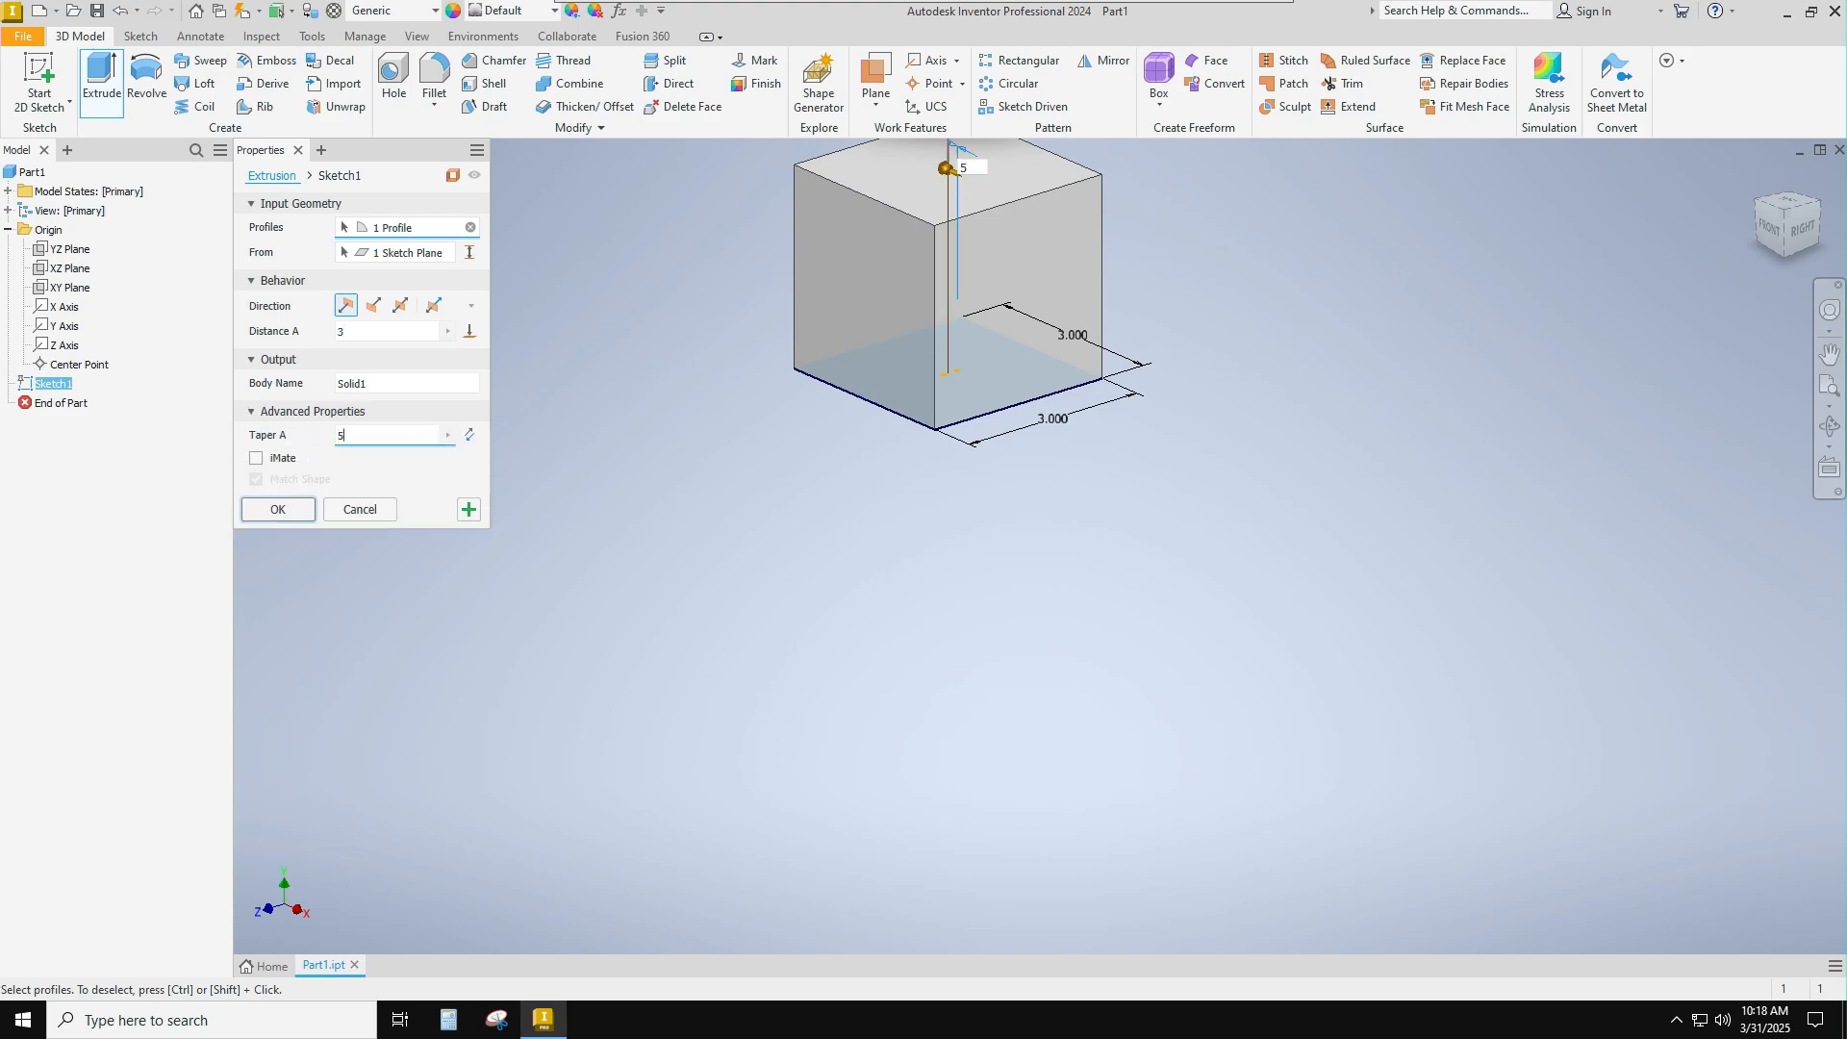
key("Return")
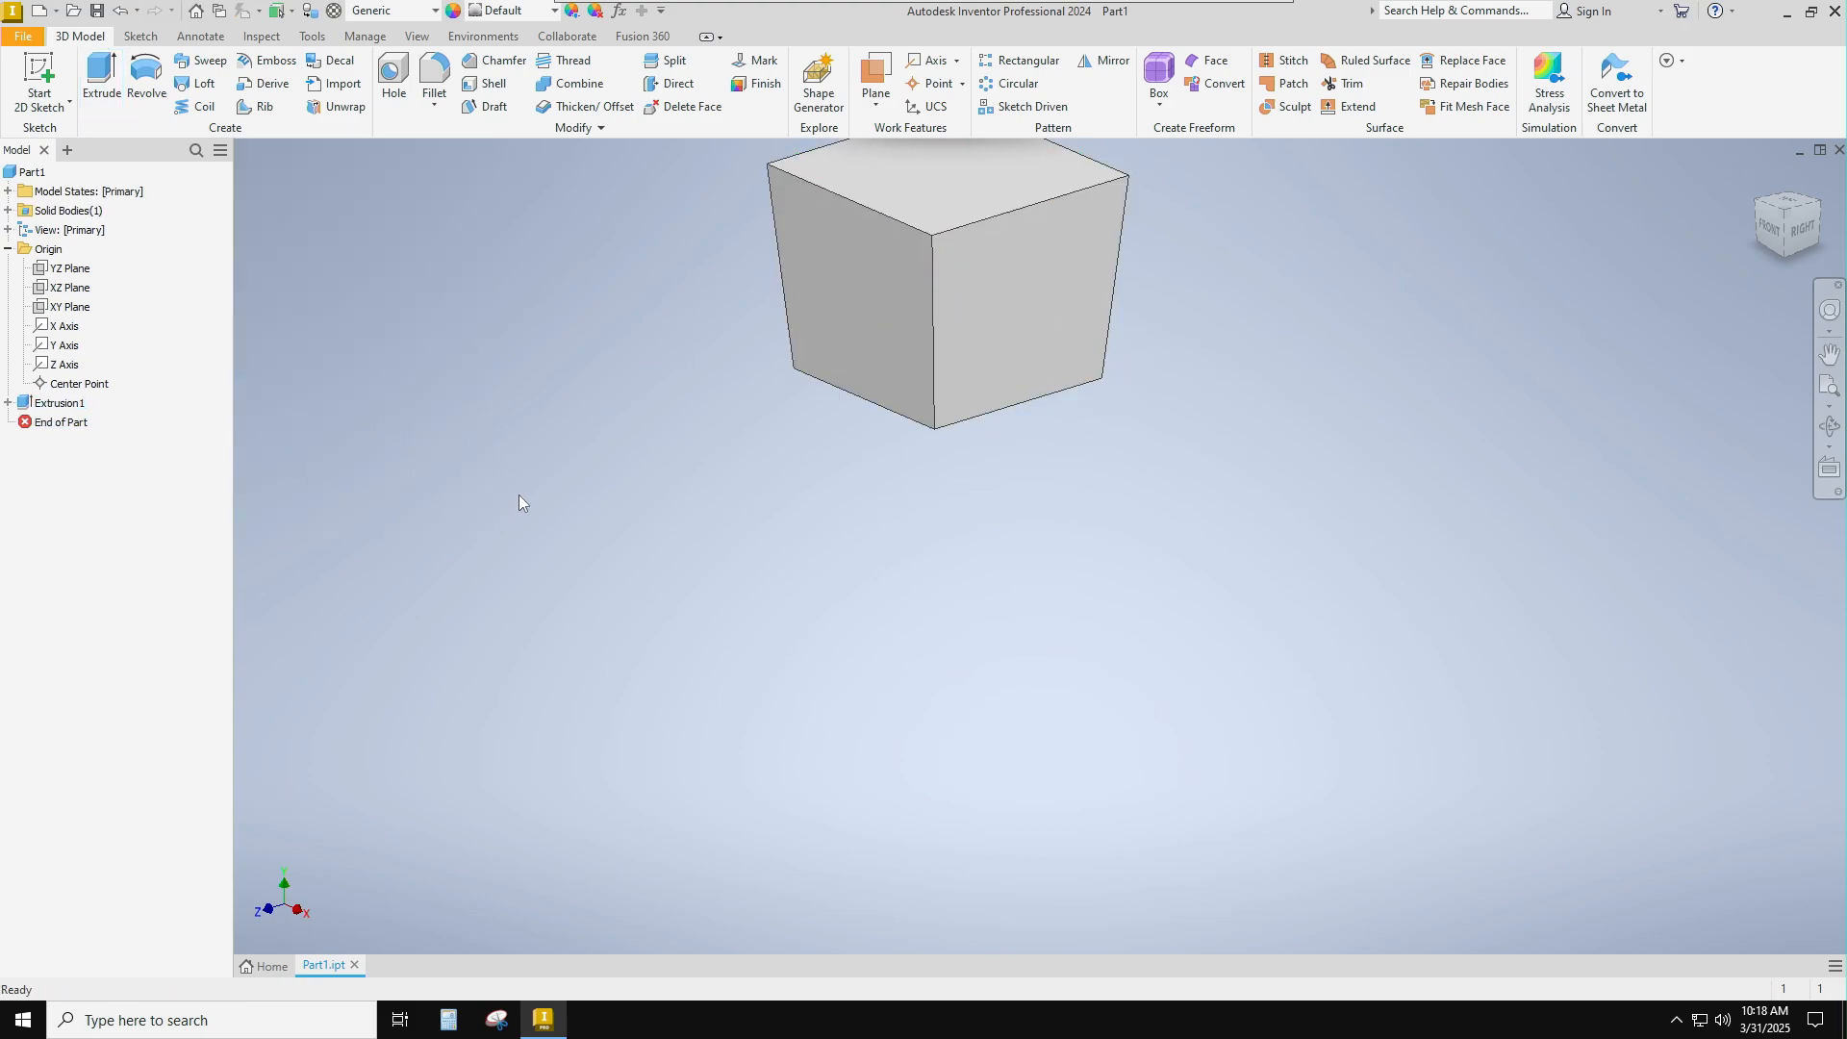
Step: Edit the extrusion and set its taper to 0 degrees
middle_click_drag(644, 370, 637, 501)
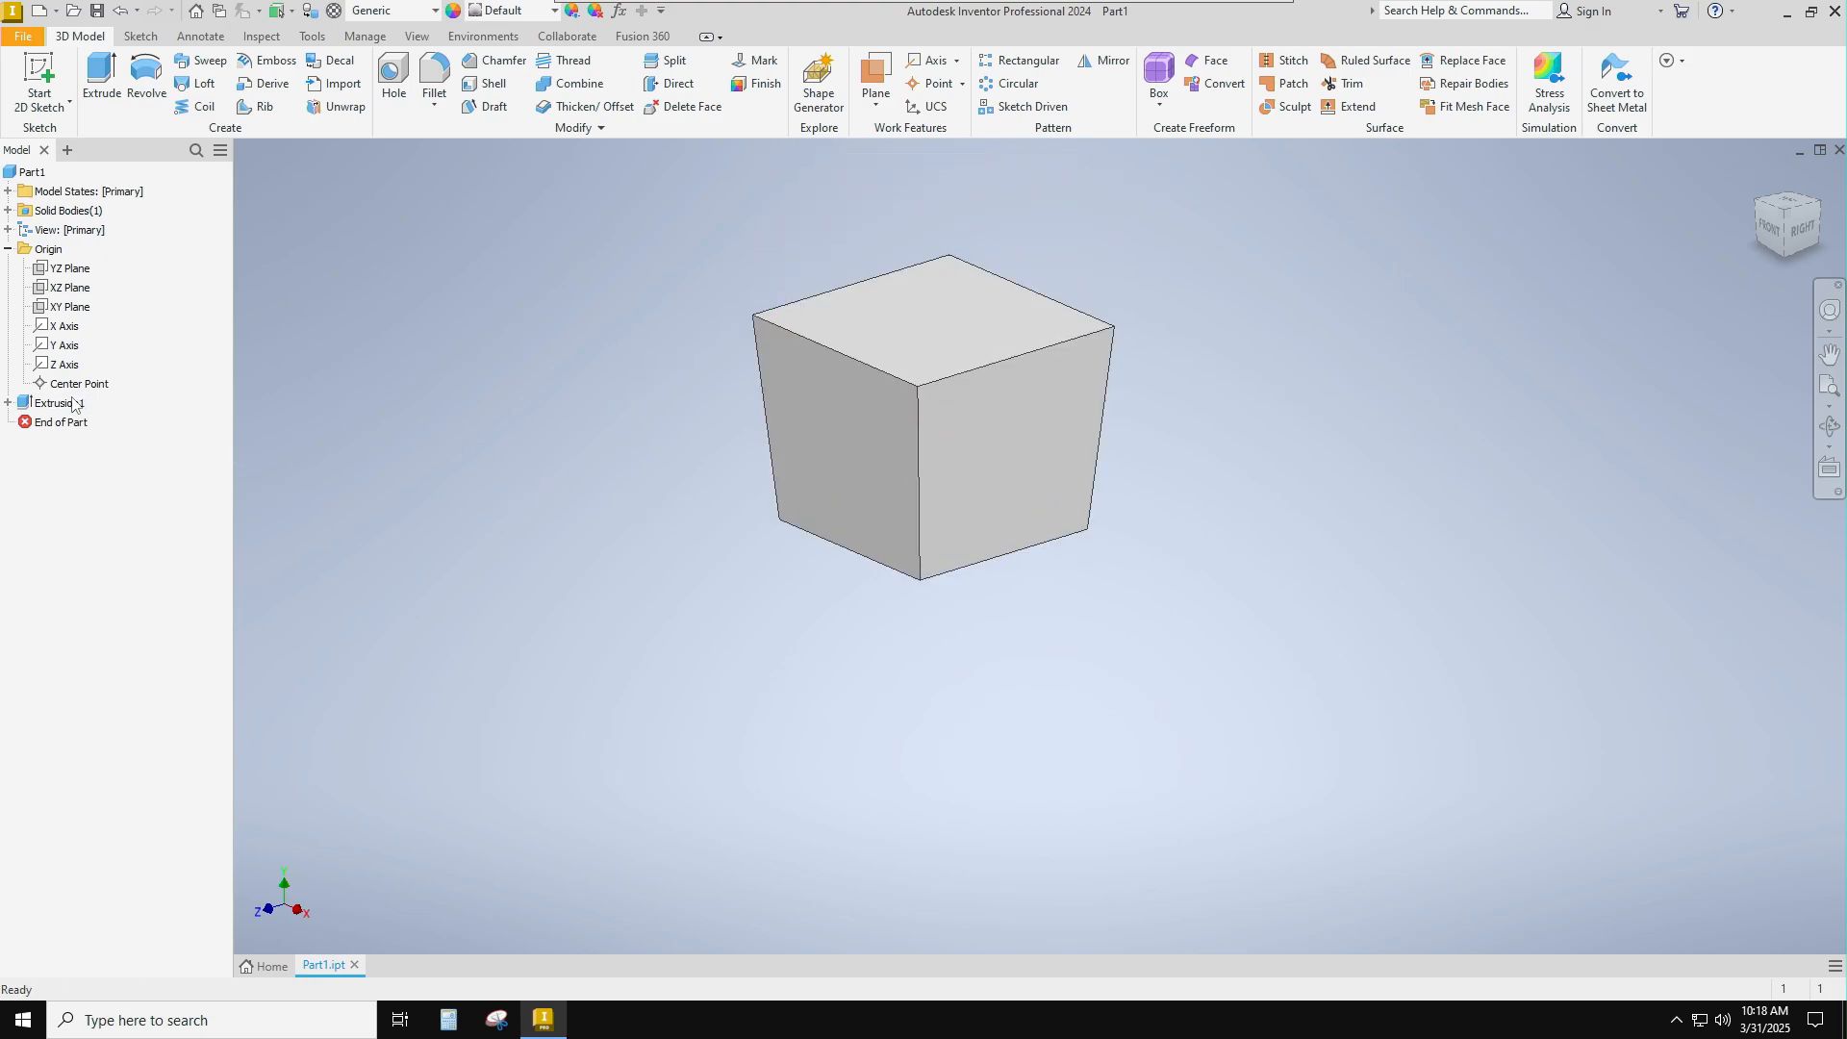
left_click(7, 403)
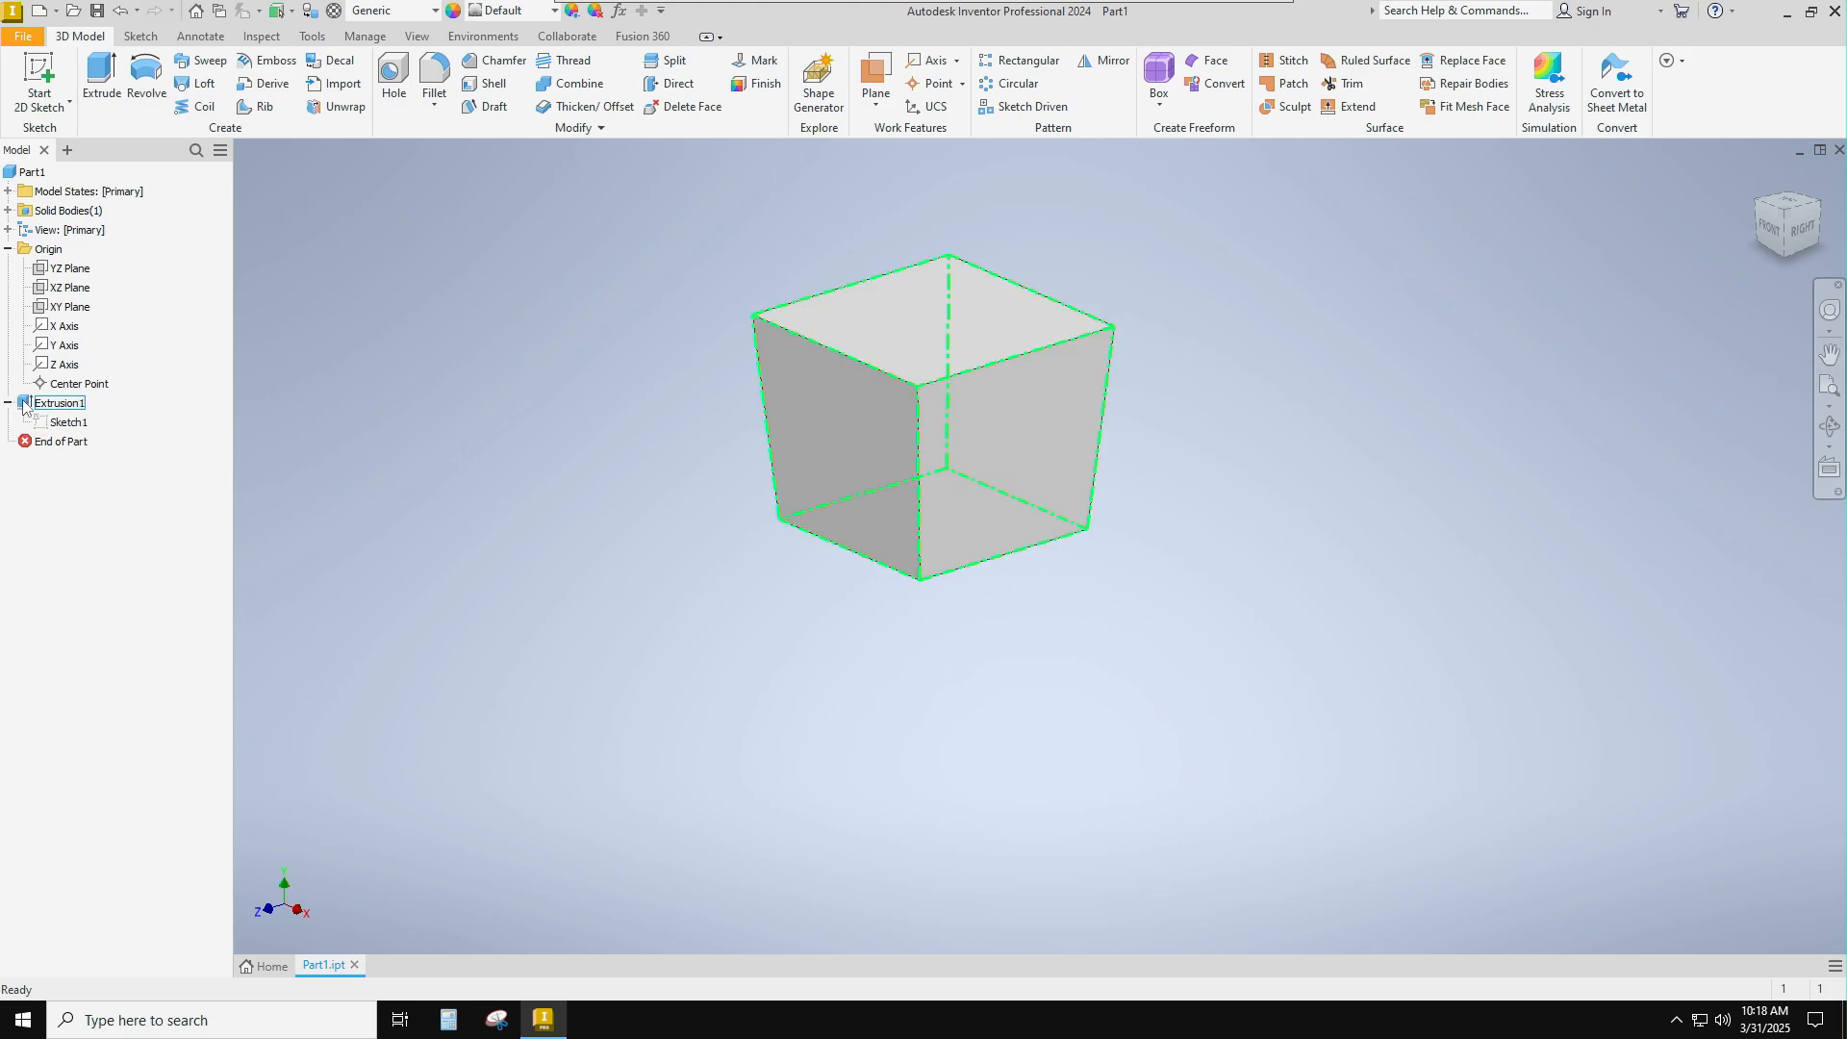
left_click(23, 407)
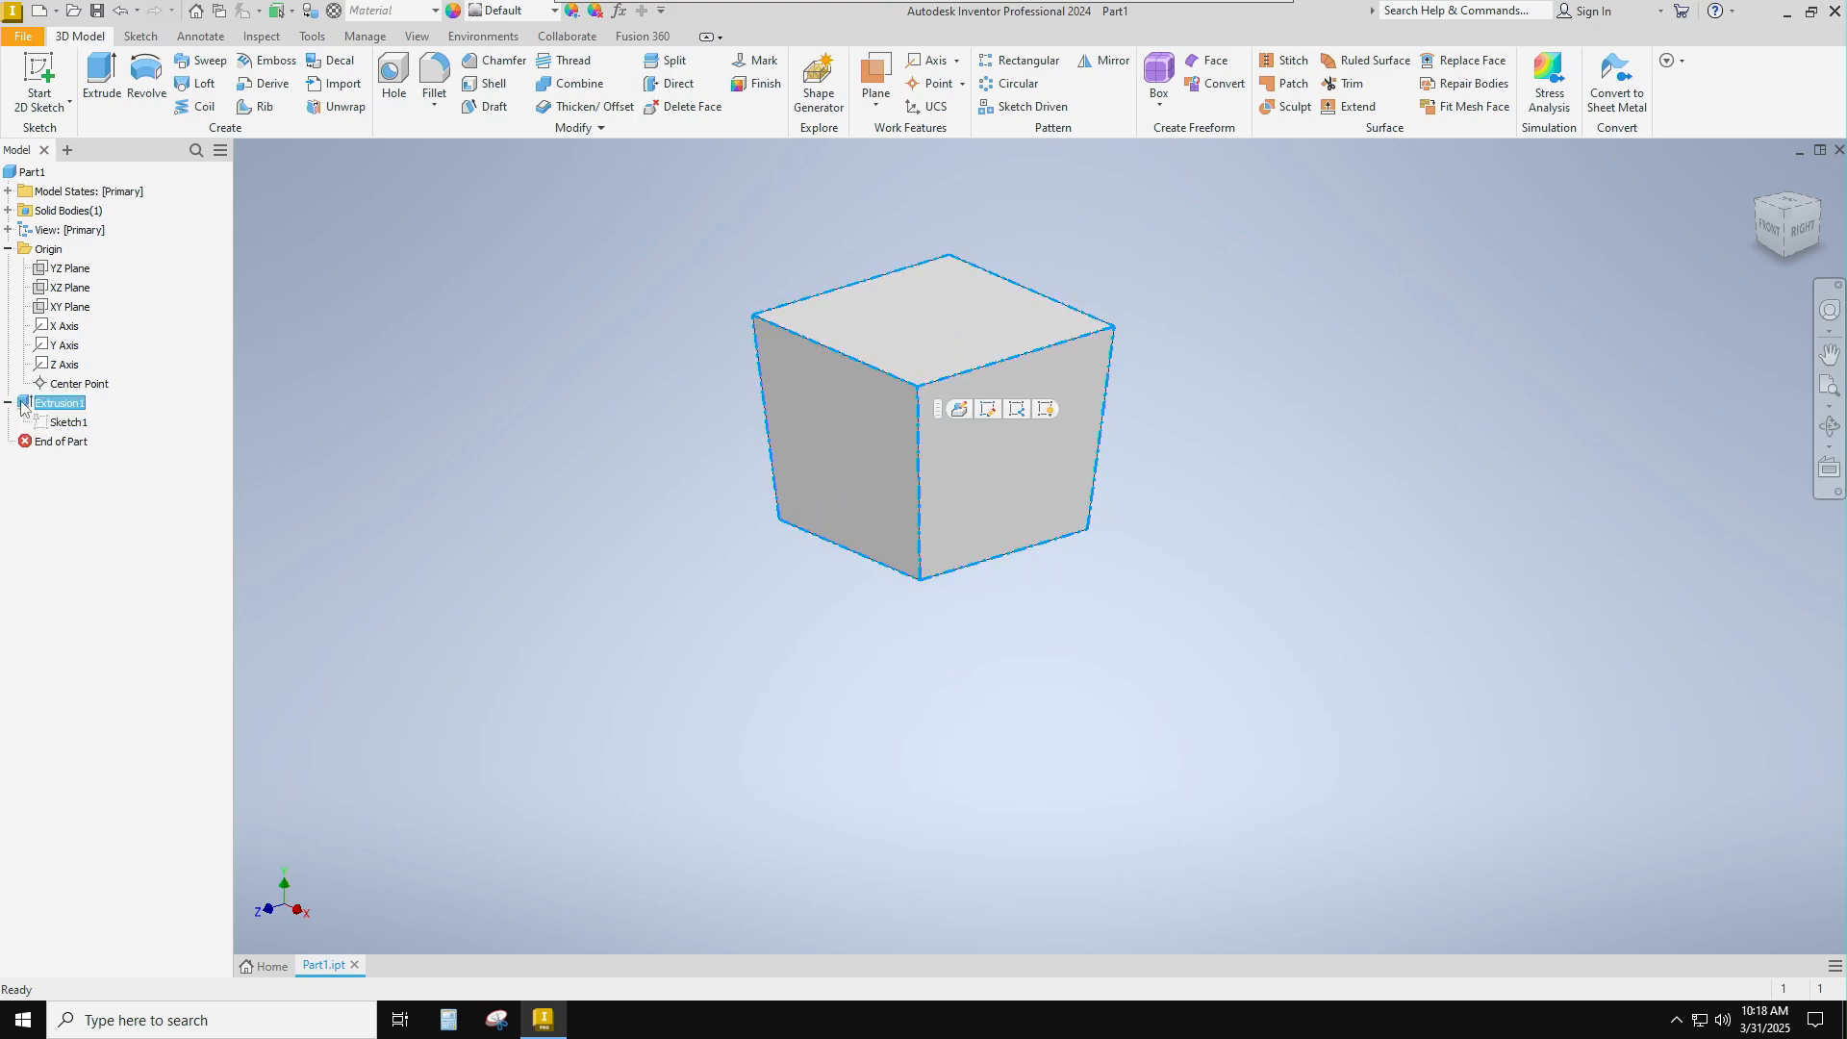
left_click(959, 410)
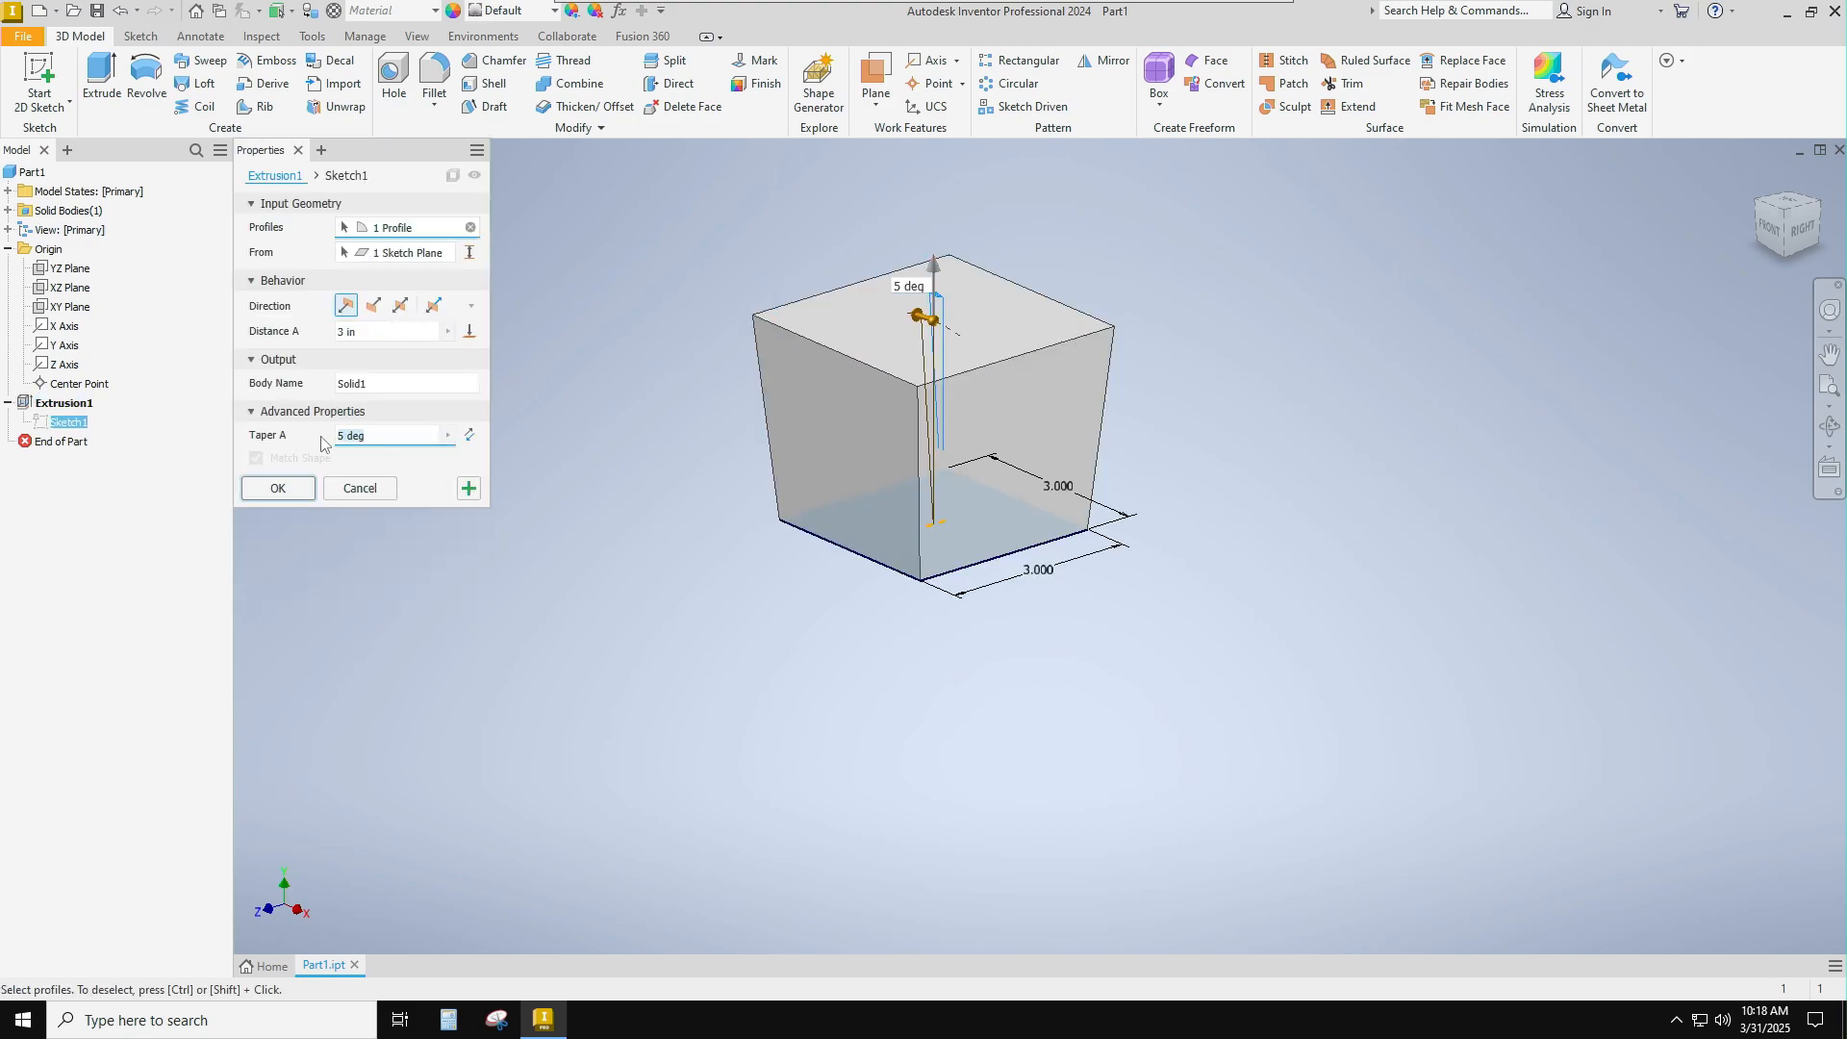
type("0")
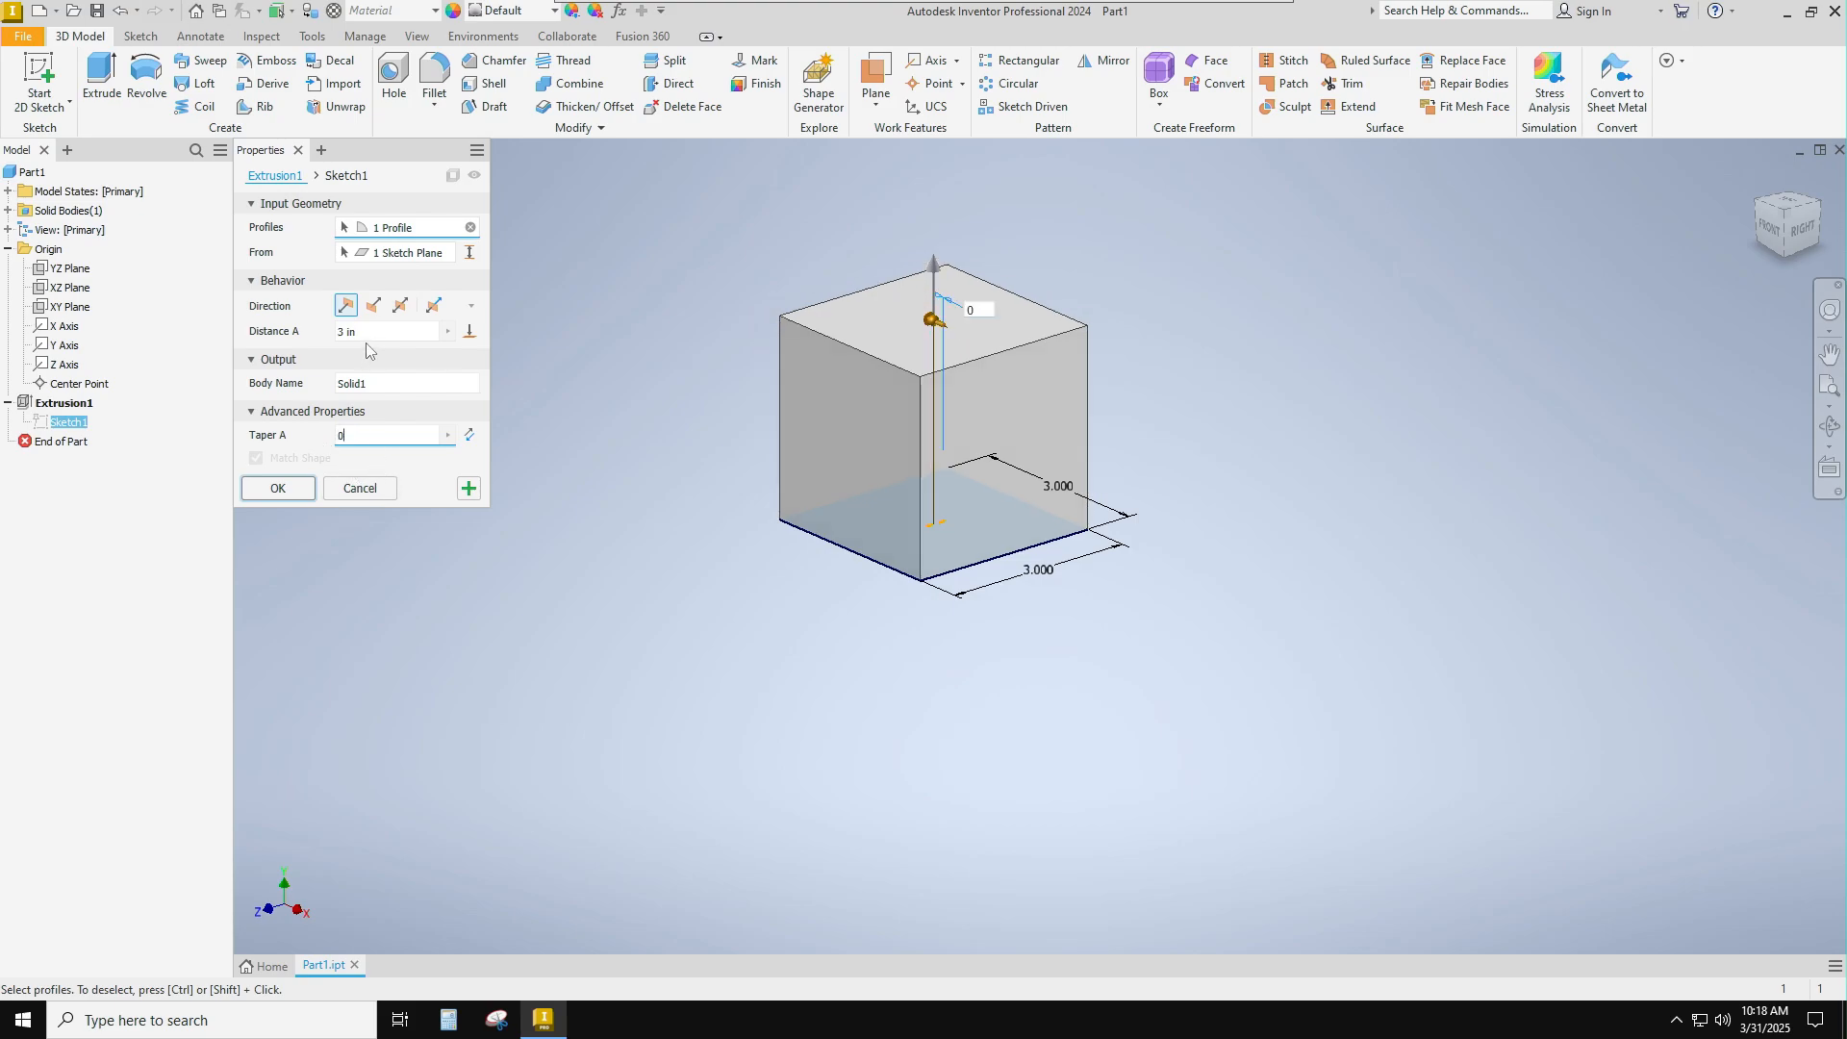
left_click(278, 489)
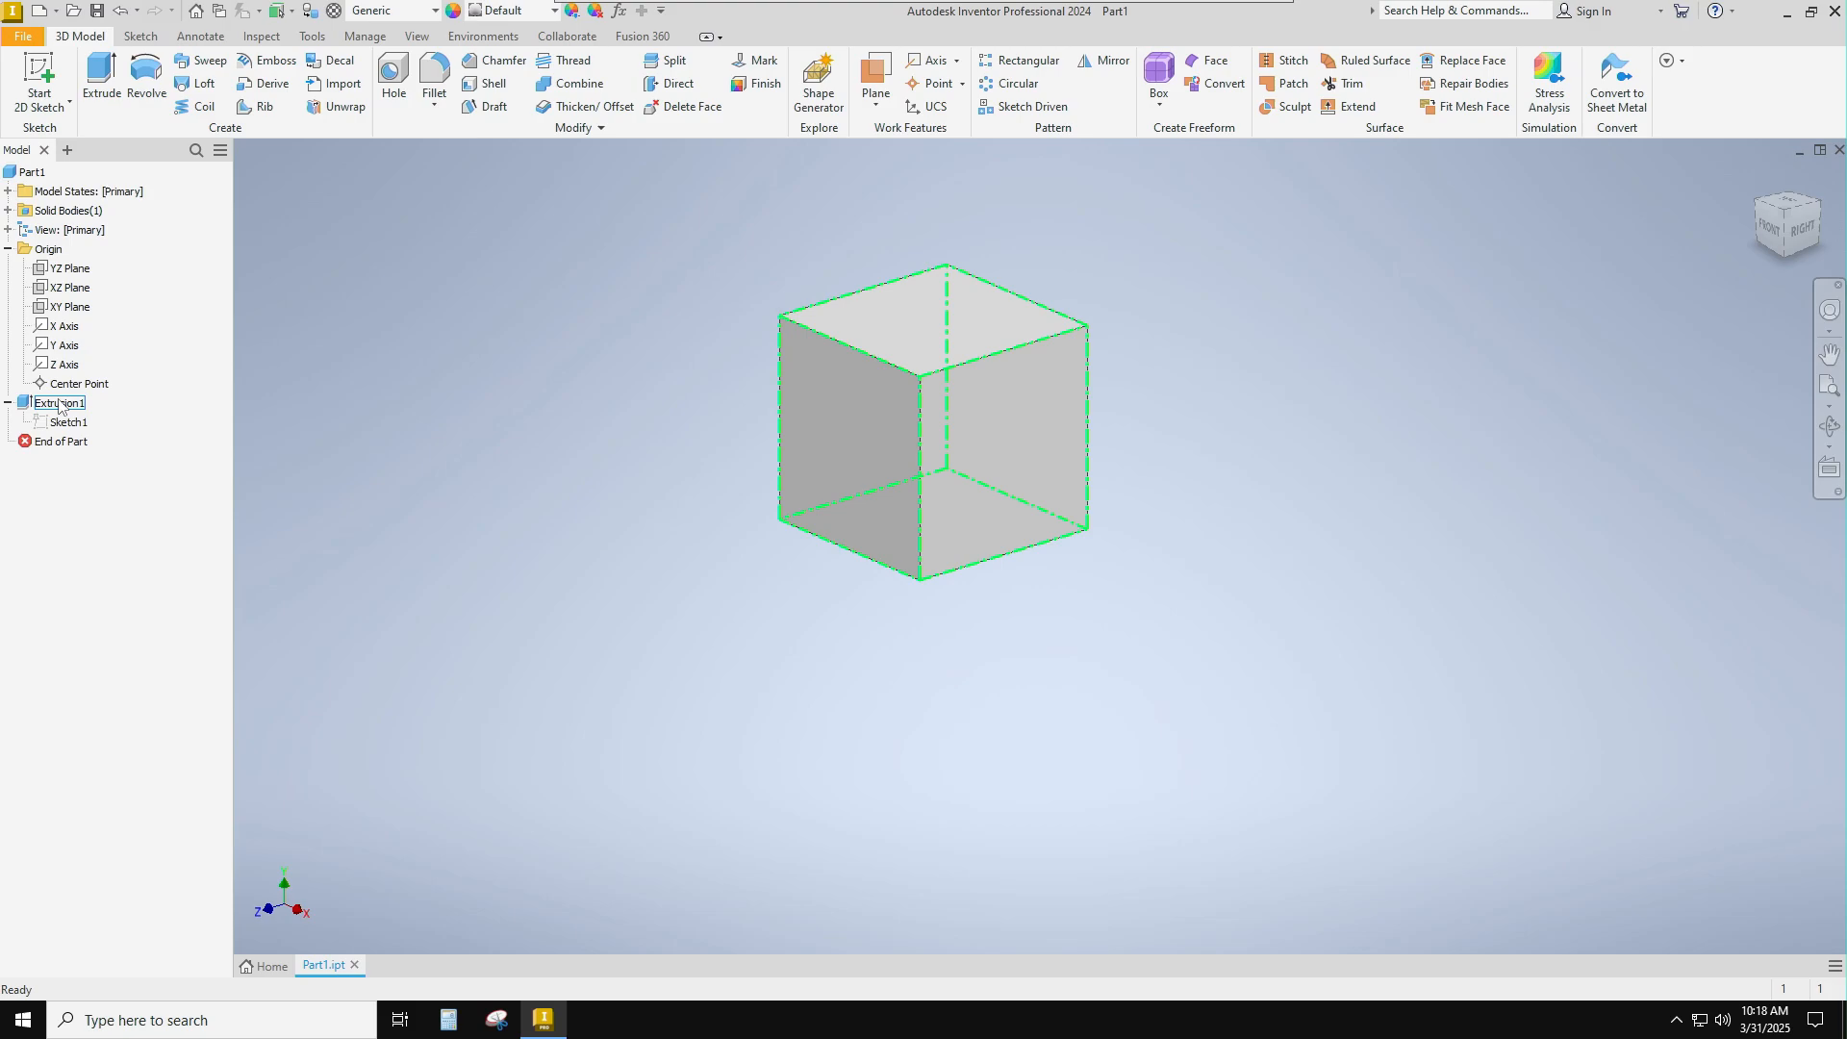
Step: Edit the extrusion's base sketch, set the horizontal dimension to 1 in and finish the sketch
key("ctrl")
key("ctrl")
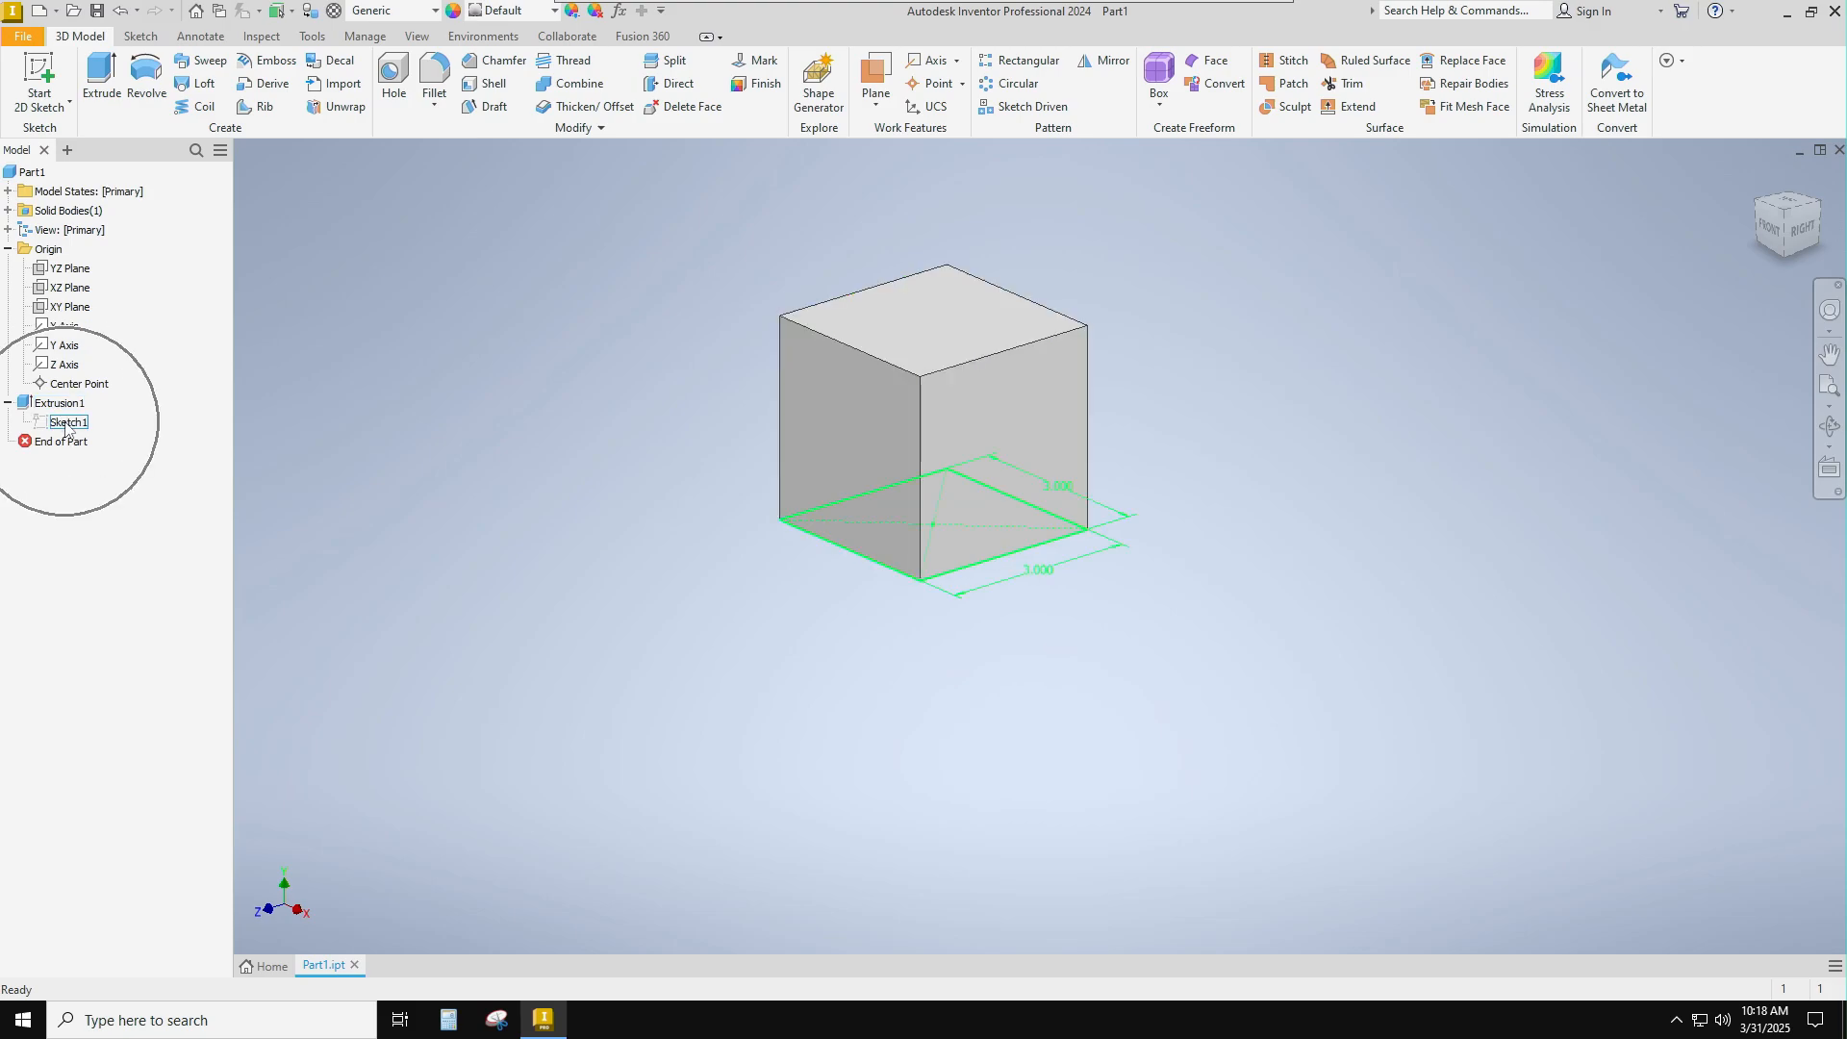
key("ctrl")
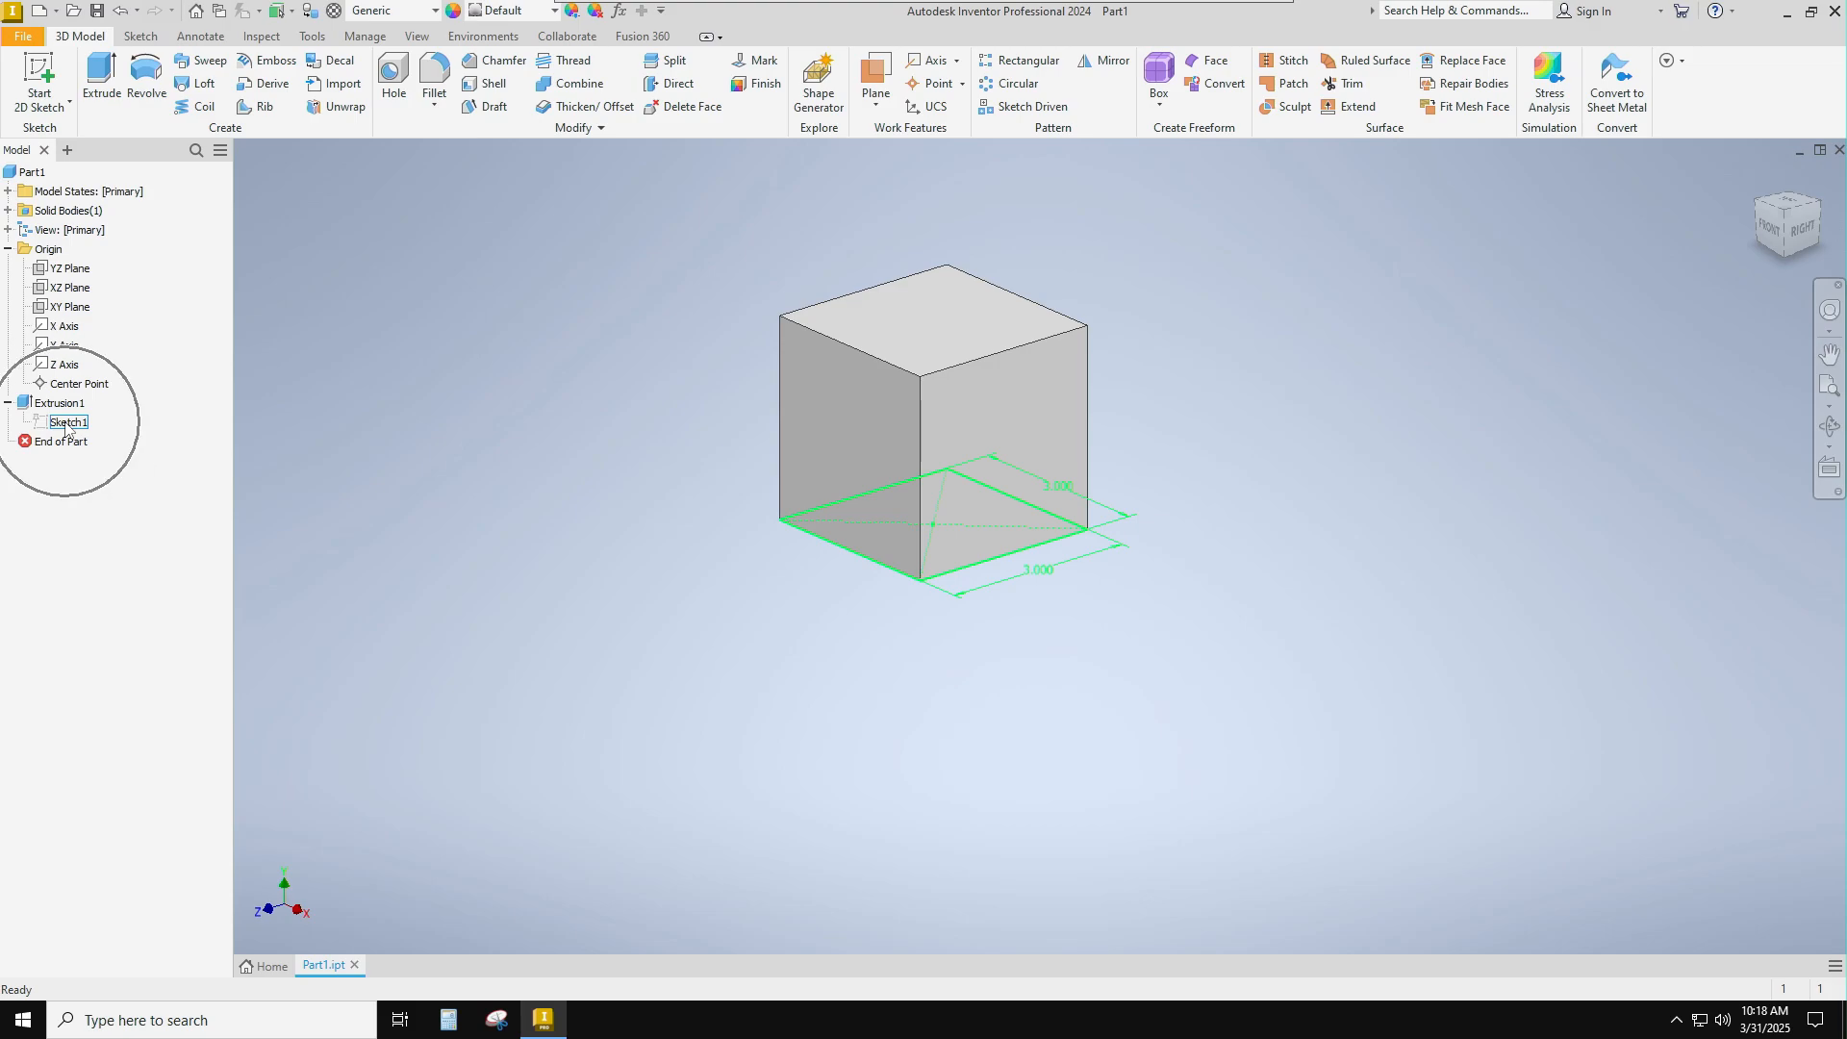
double_click(66, 424)
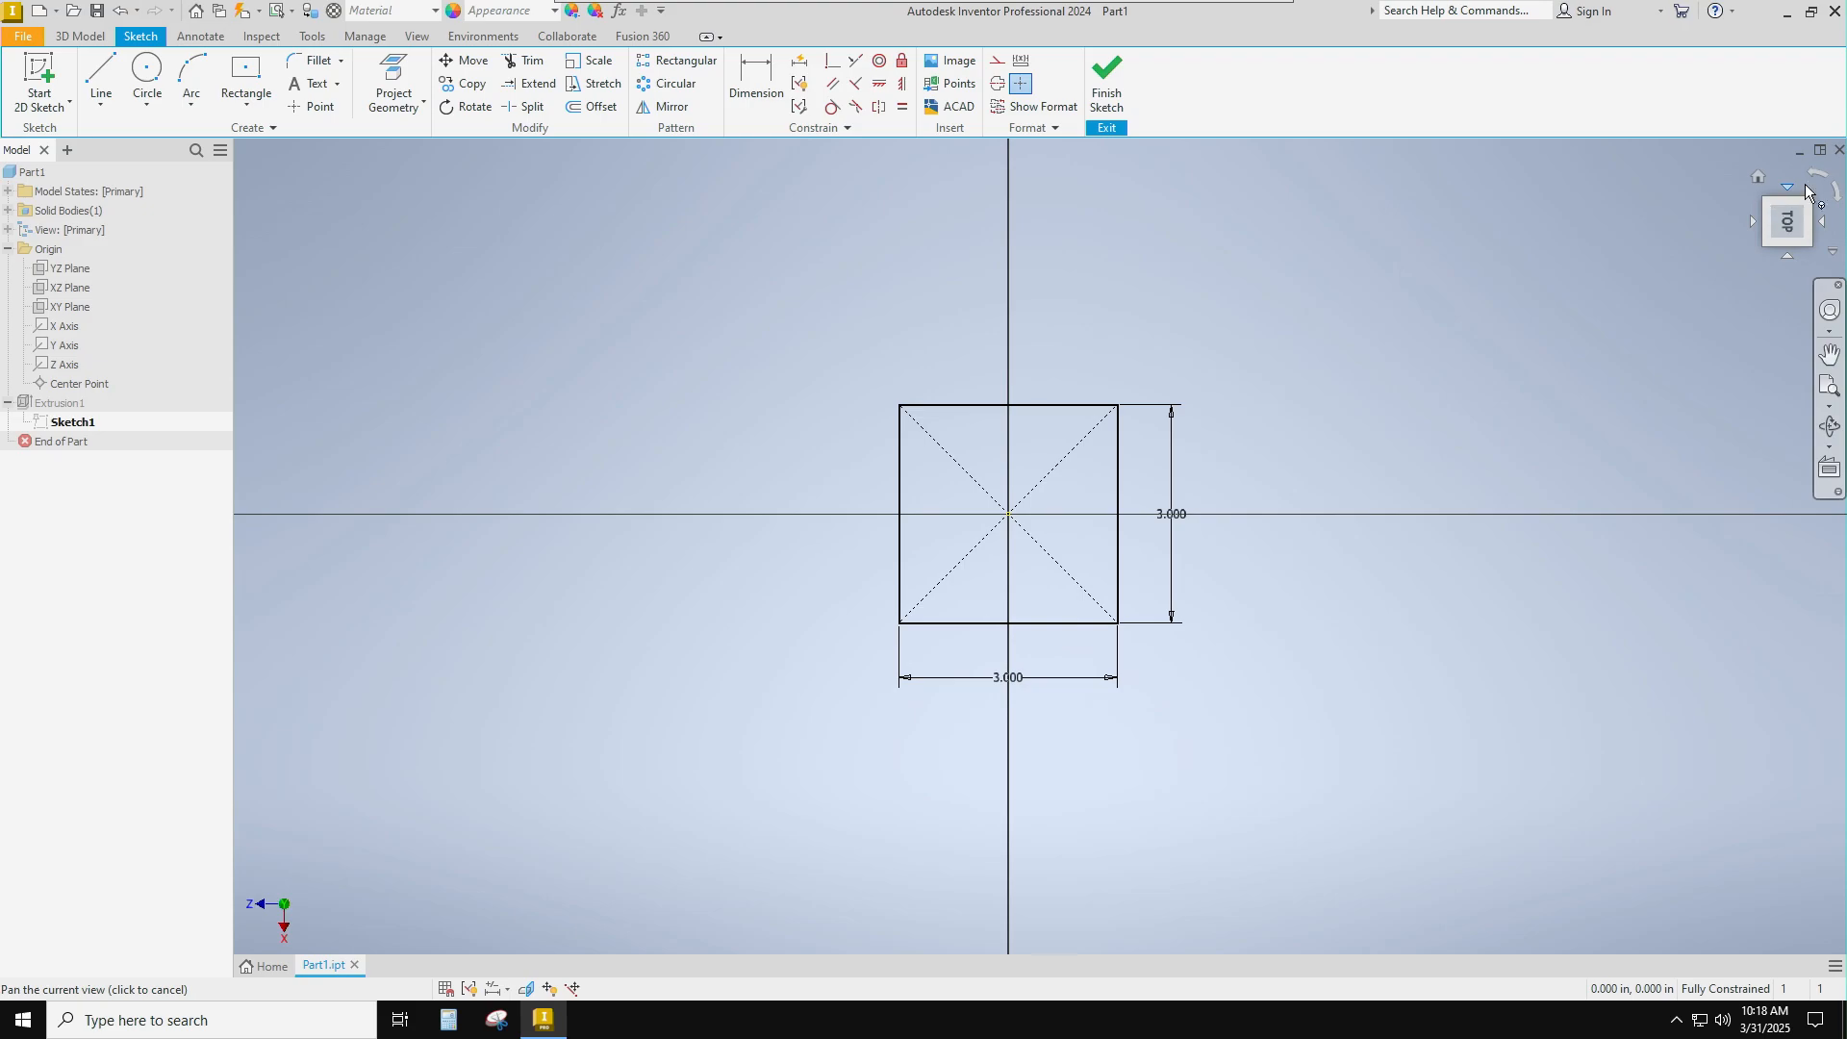
left_click(1751, 215)
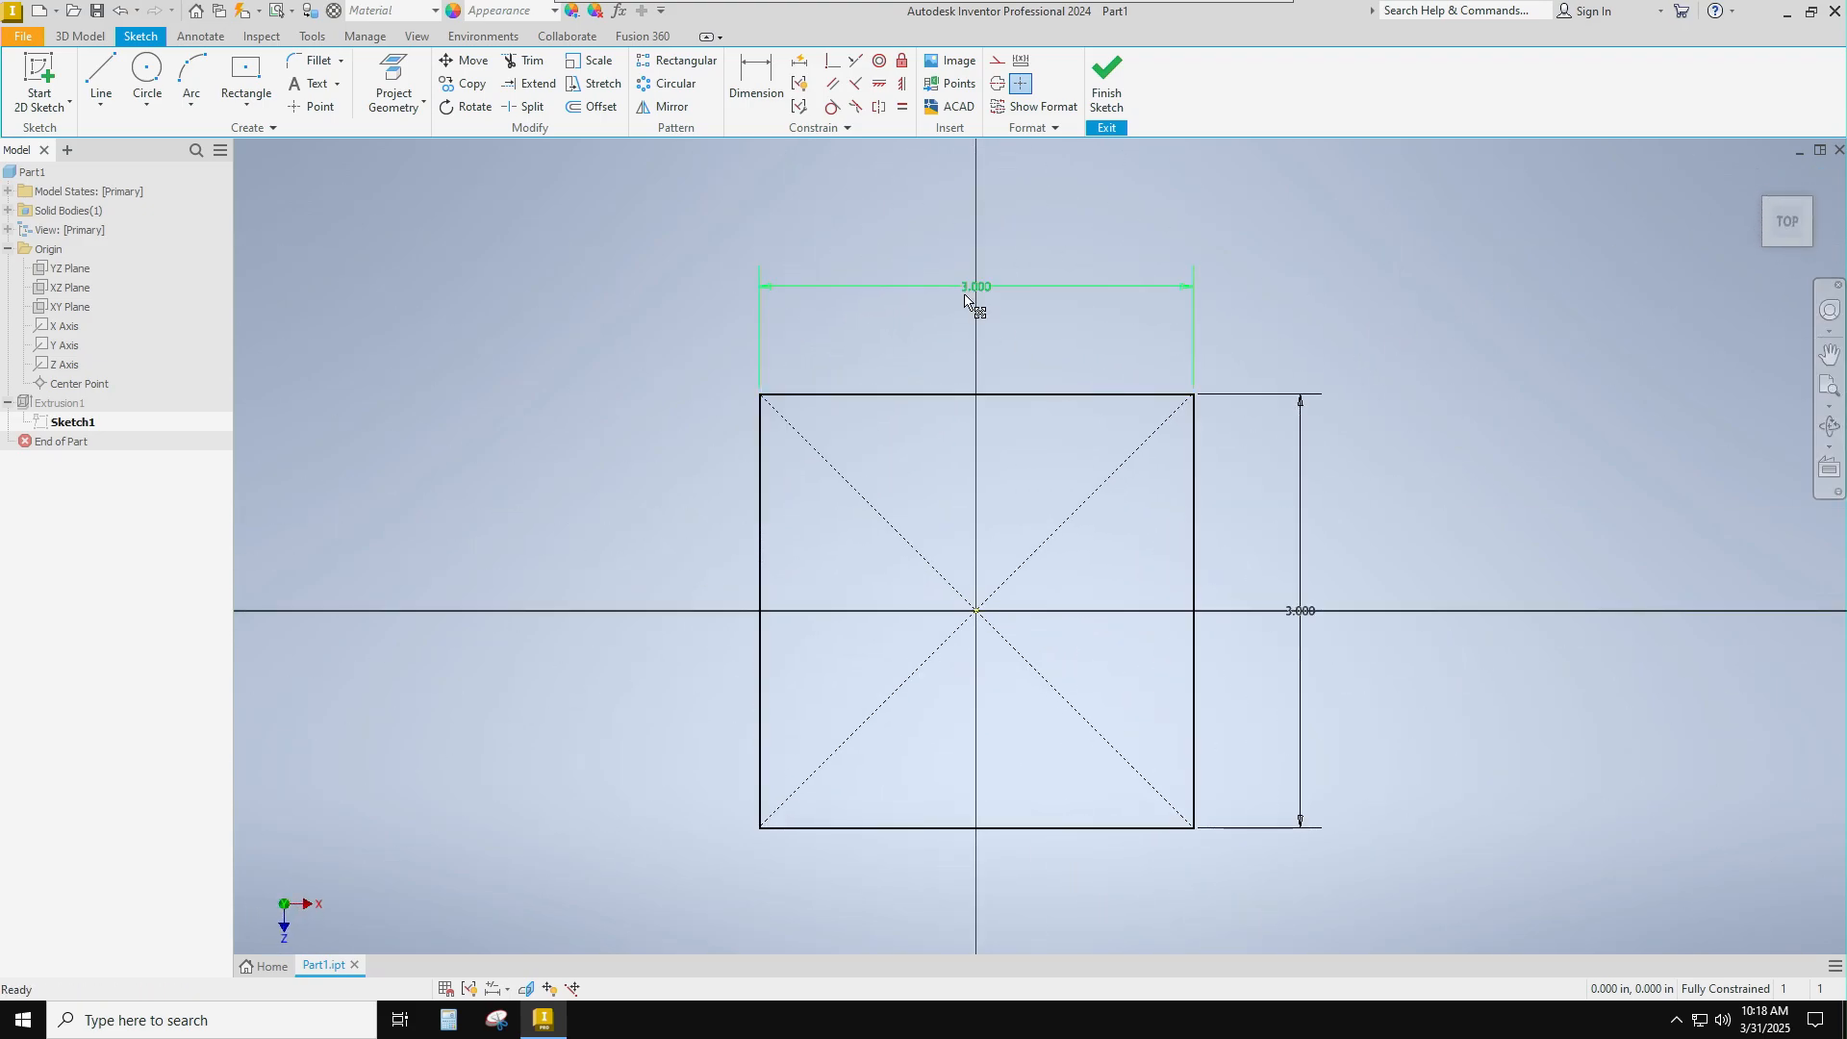
double_click(965, 300)
type("1")
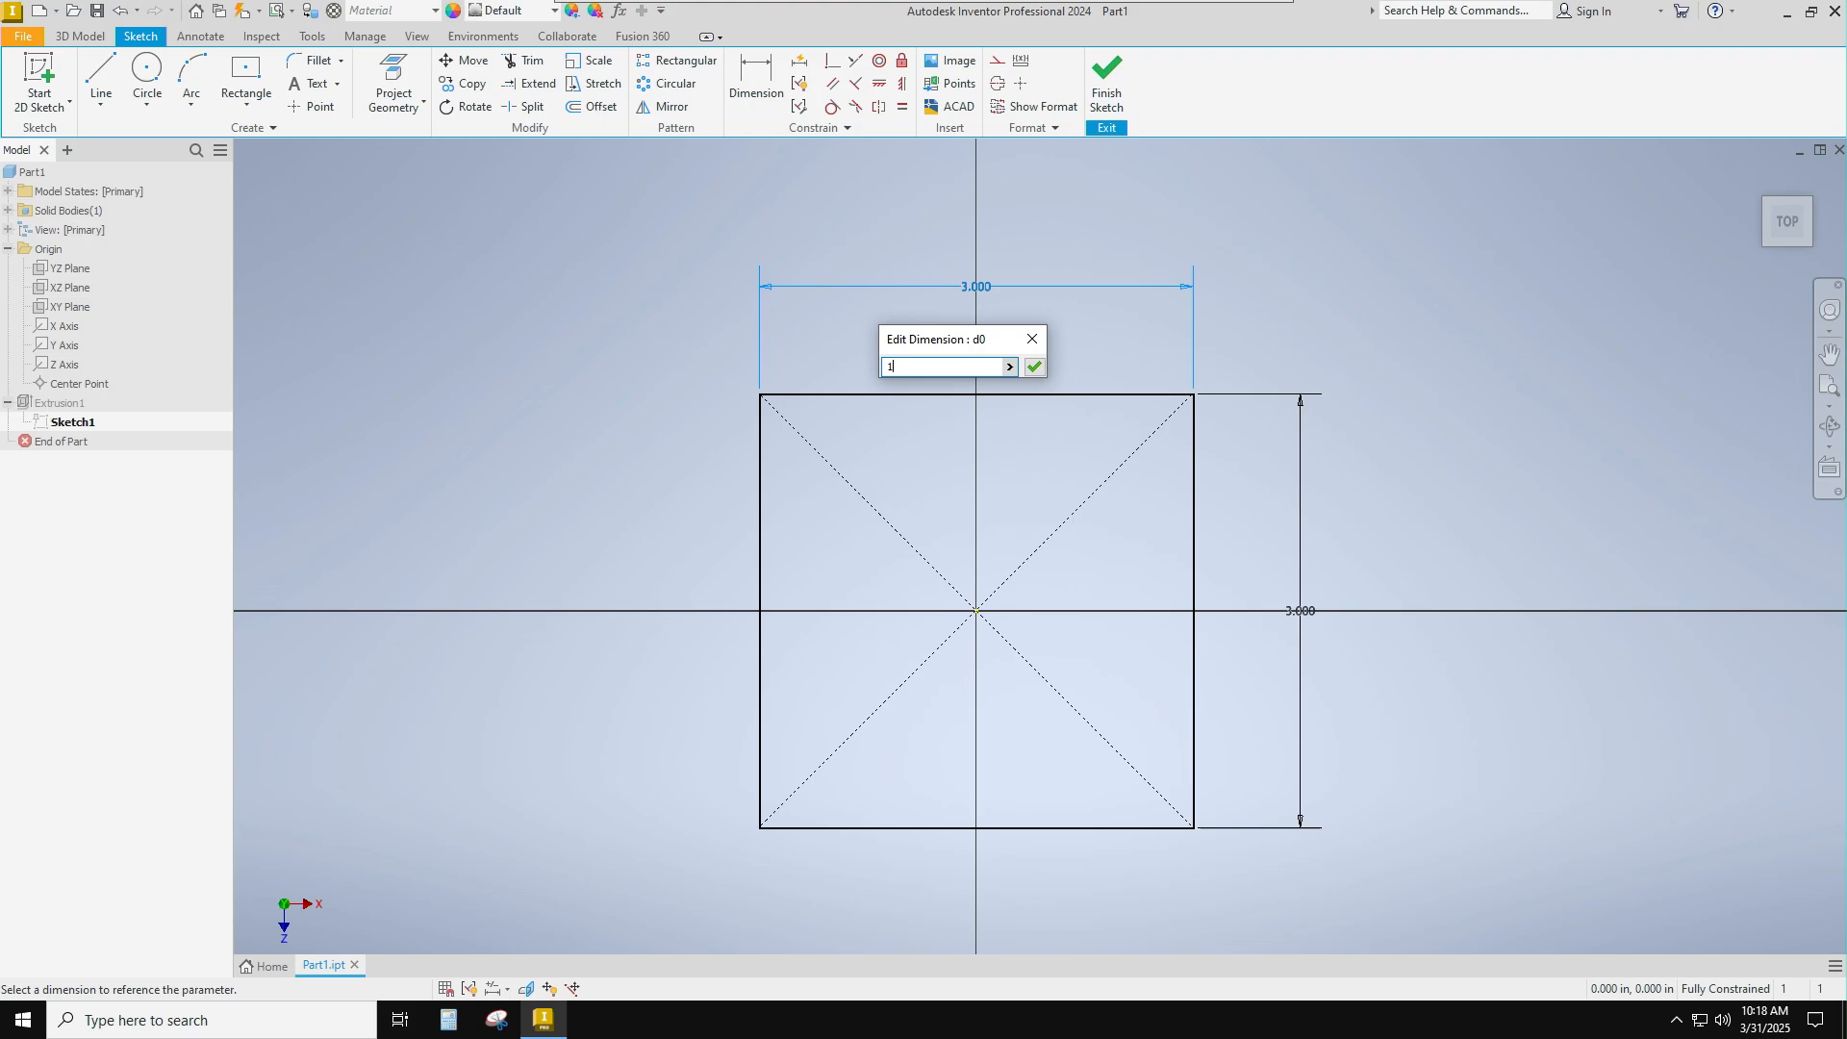
key("Return")
left_click(1111, 79)
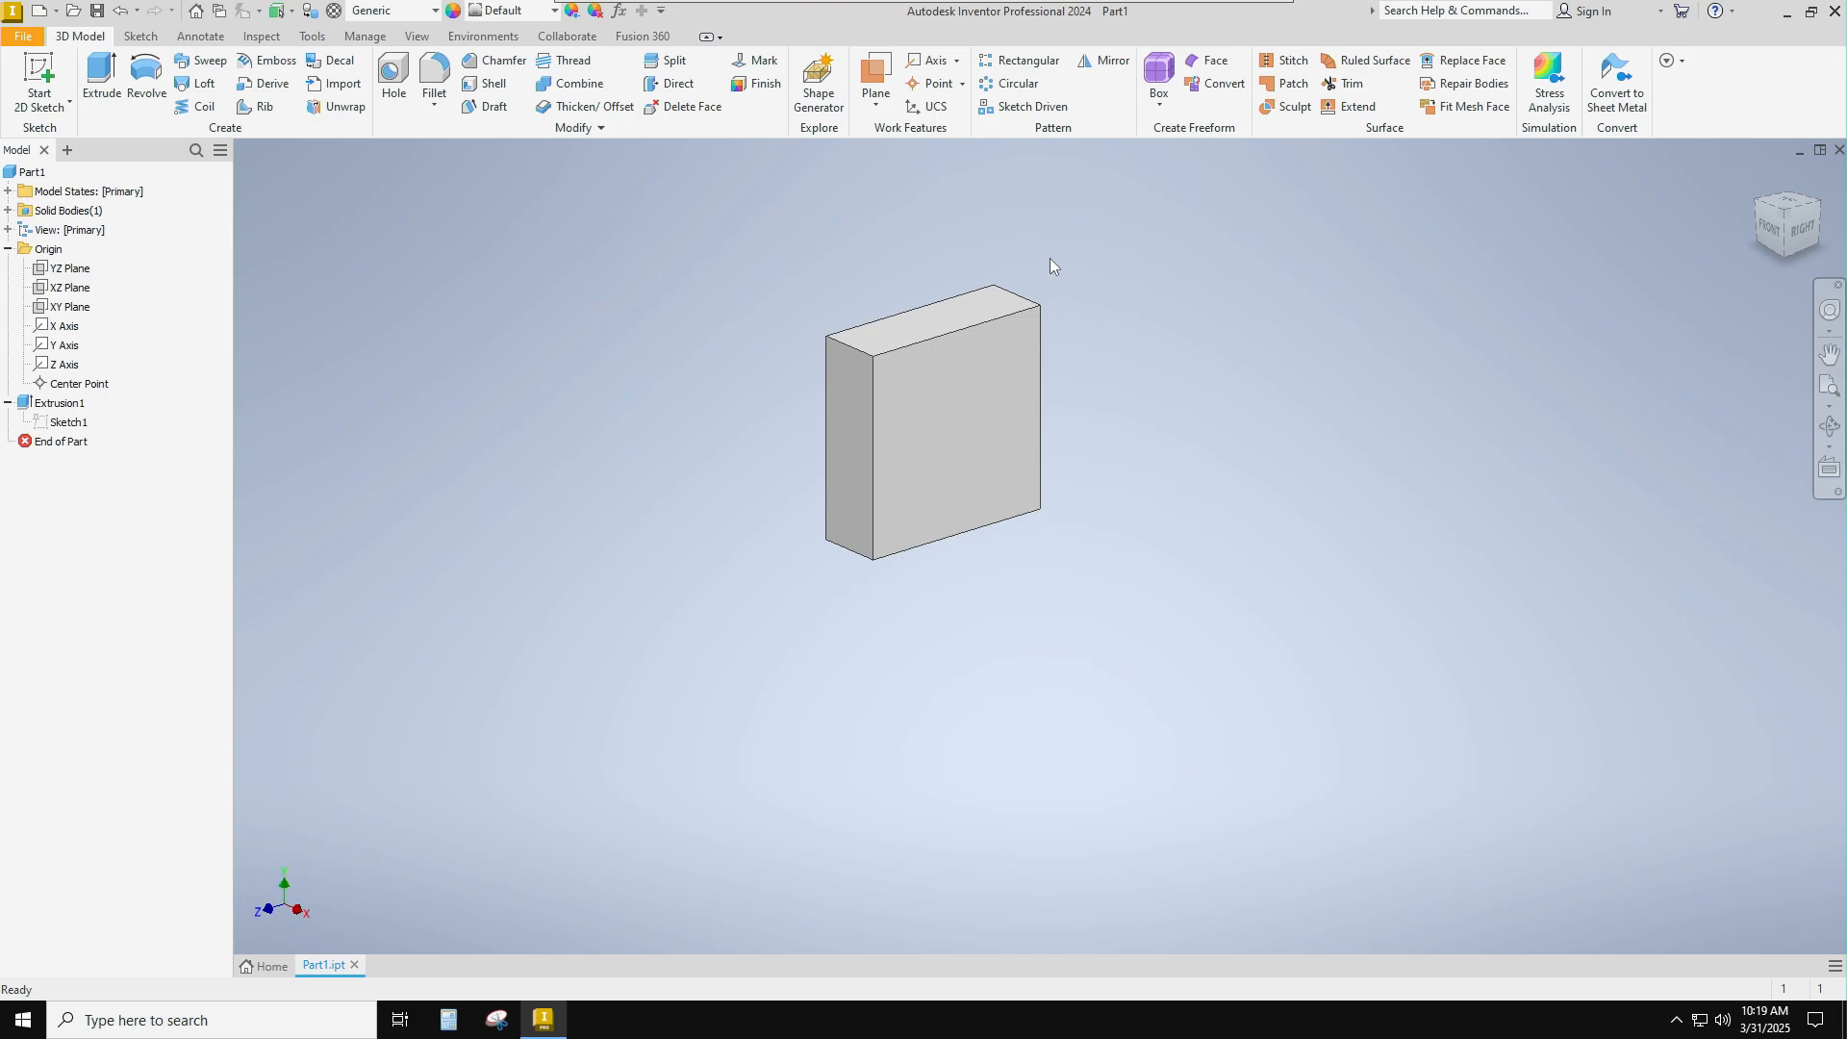
Step: Undo the last width change and the reopening of the base sketch
key("ctrl+z")
key("ctrl+z")
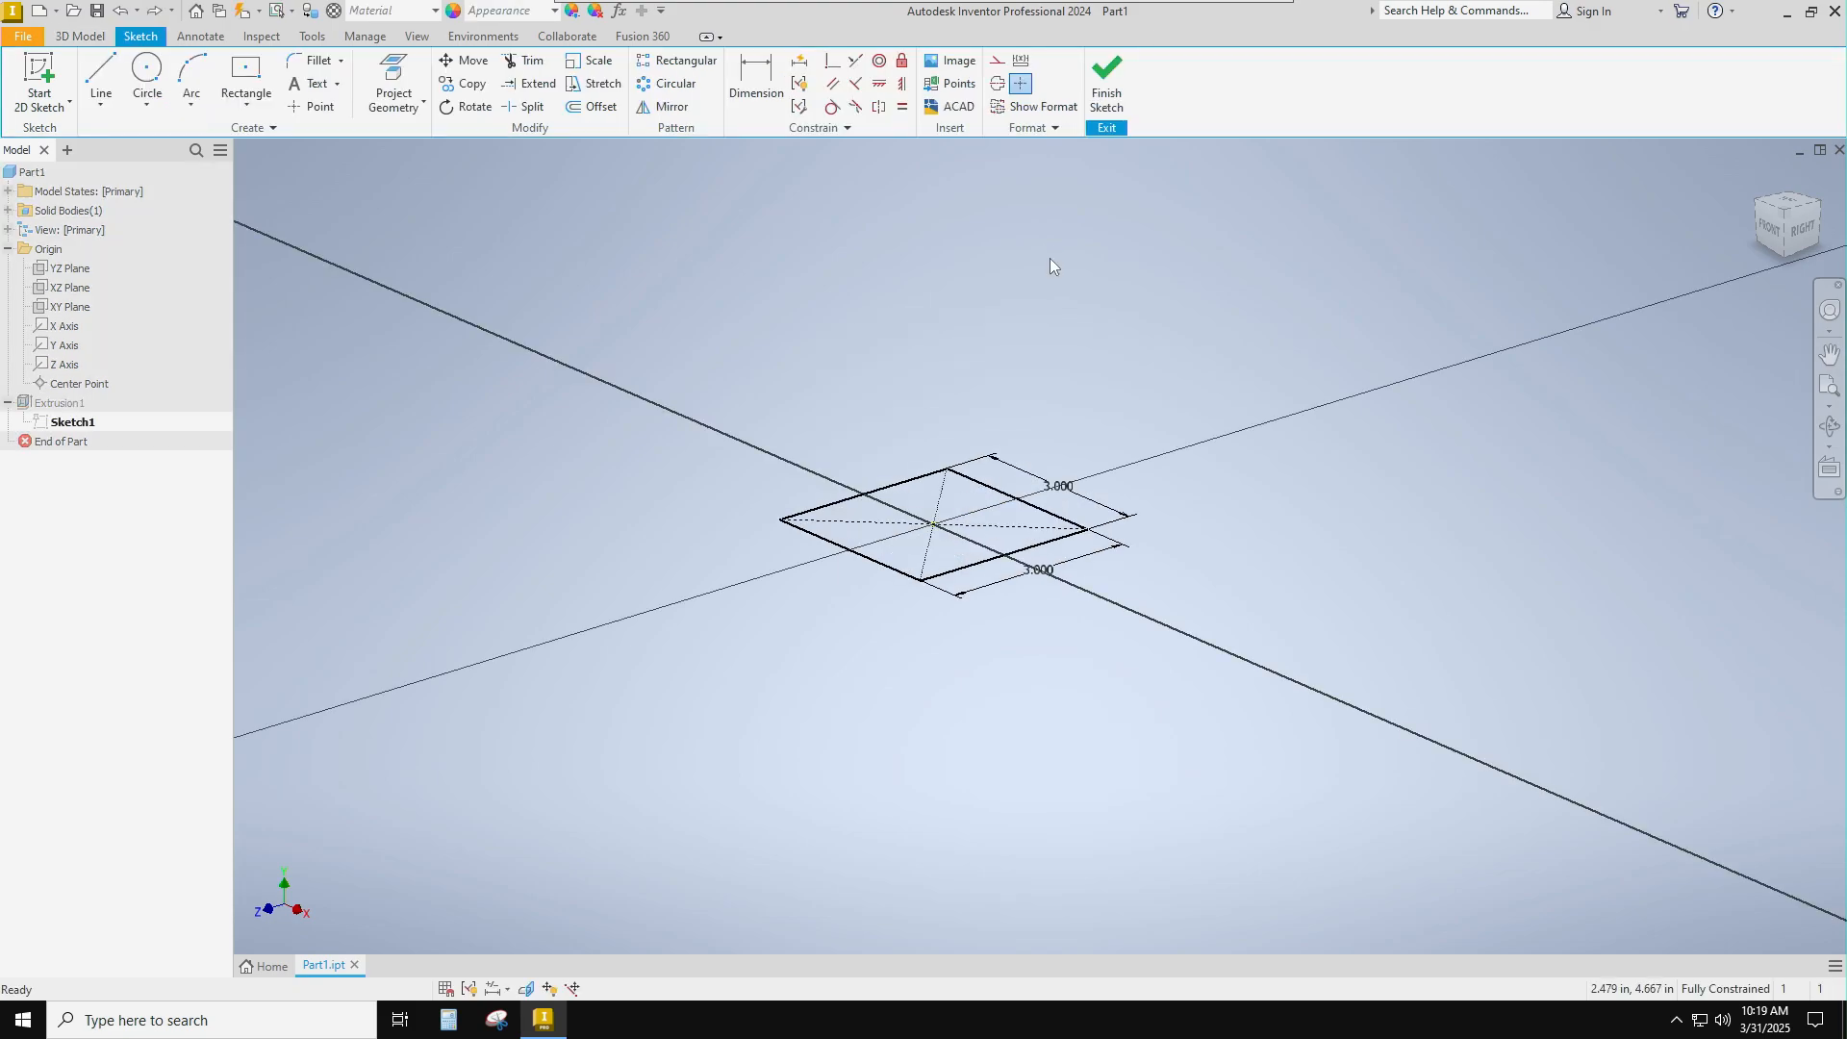
key("ctrl+z")
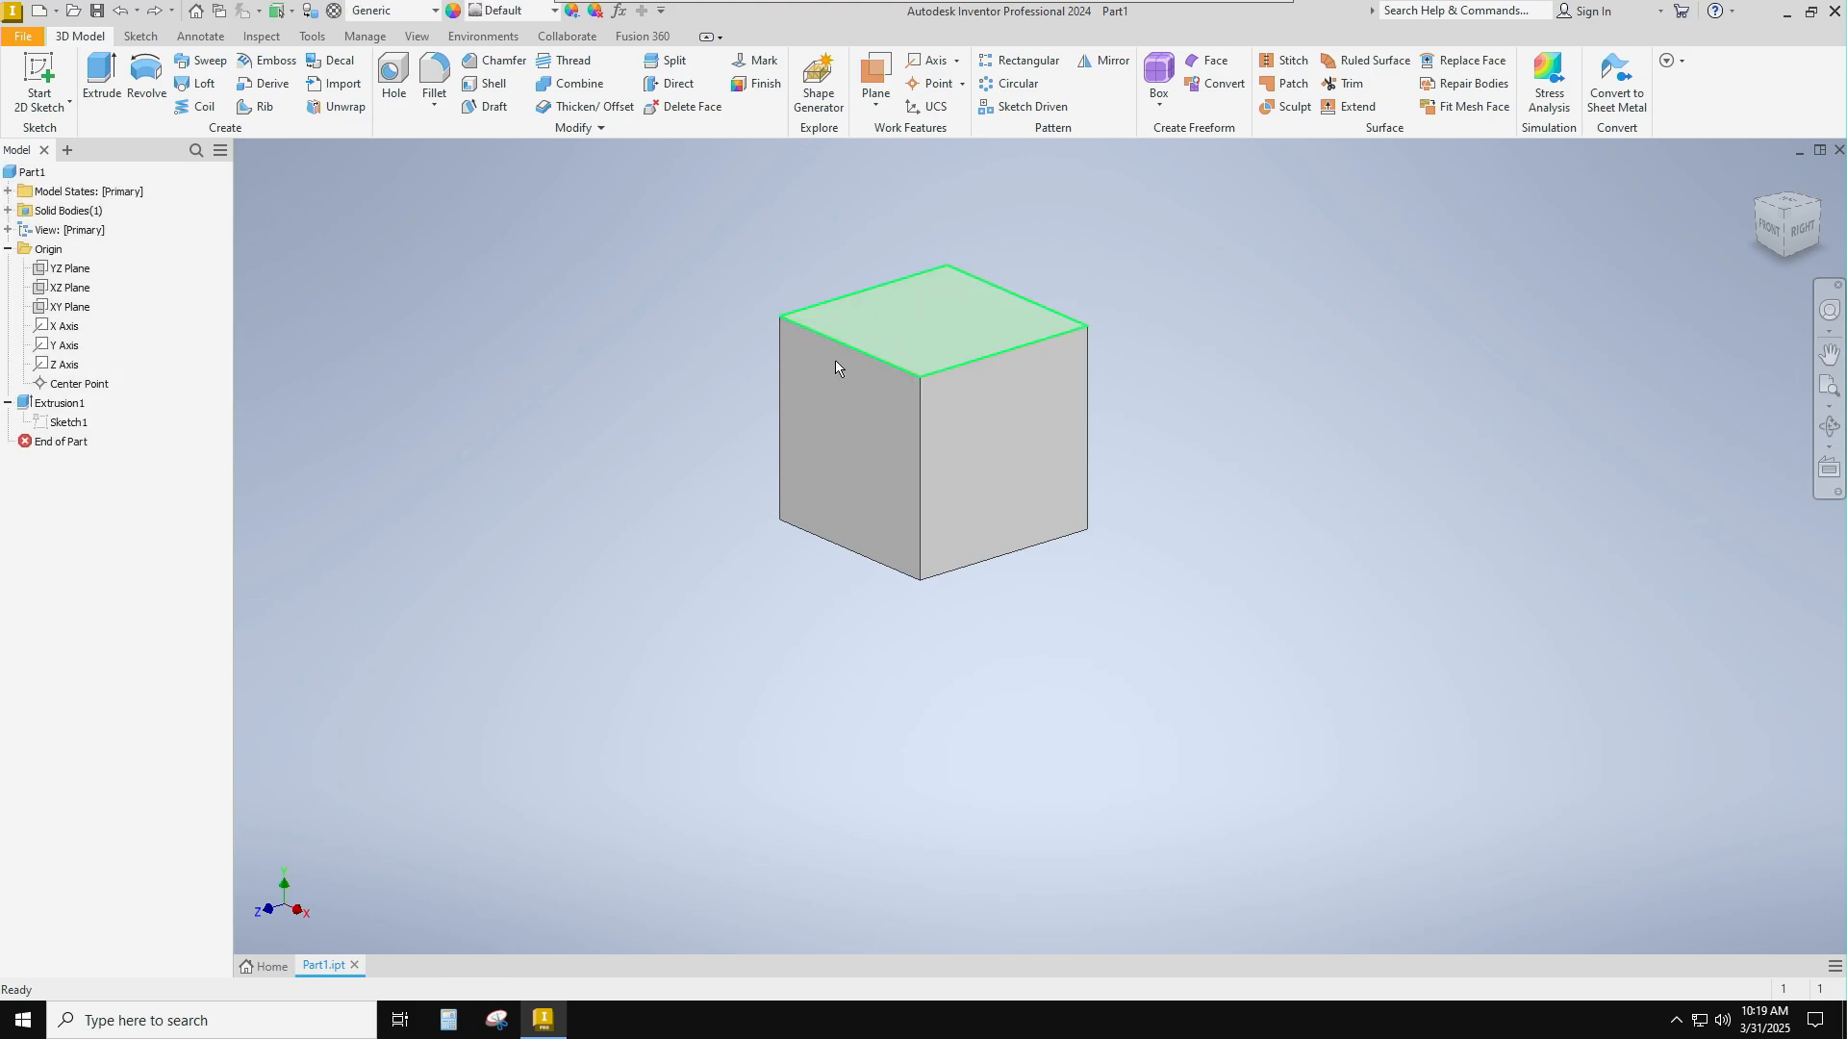
middle_click_drag(741, 325, 743, 429)
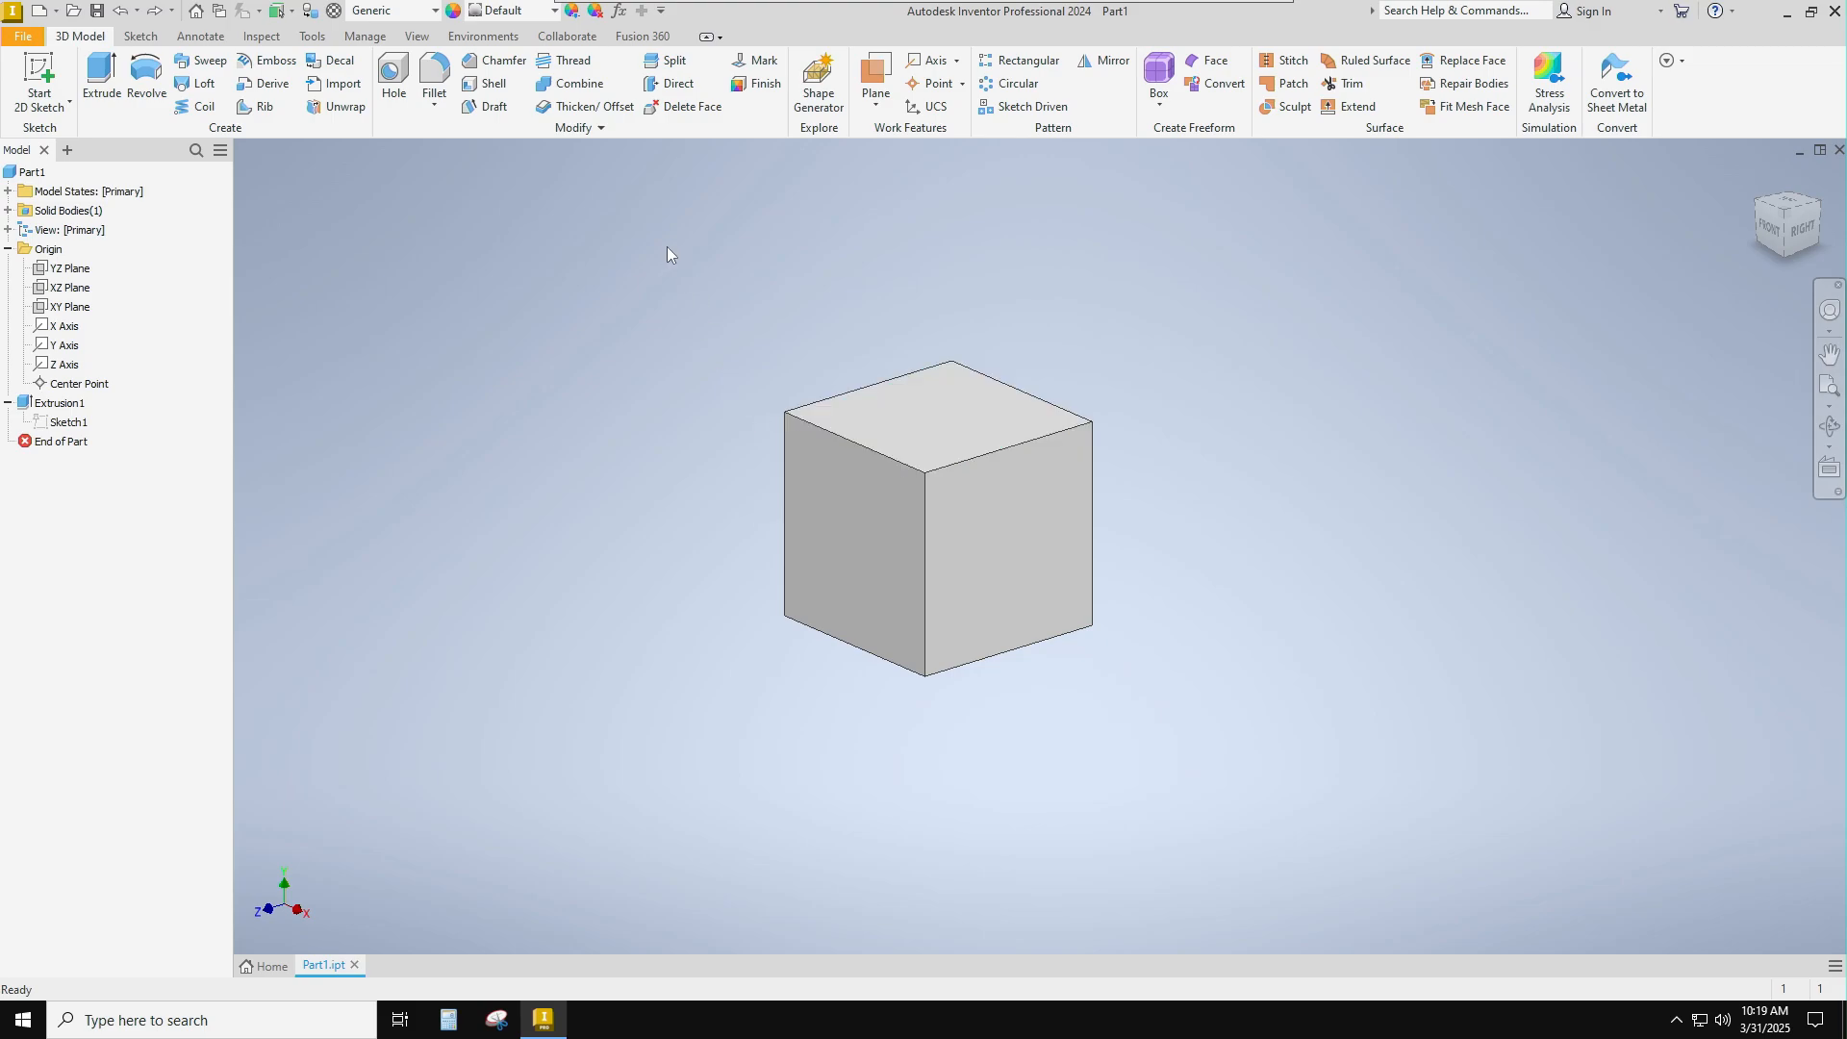
Step: Show the Parameters command group in the ribbon and open the part's parameters
left_click(1681, 67)
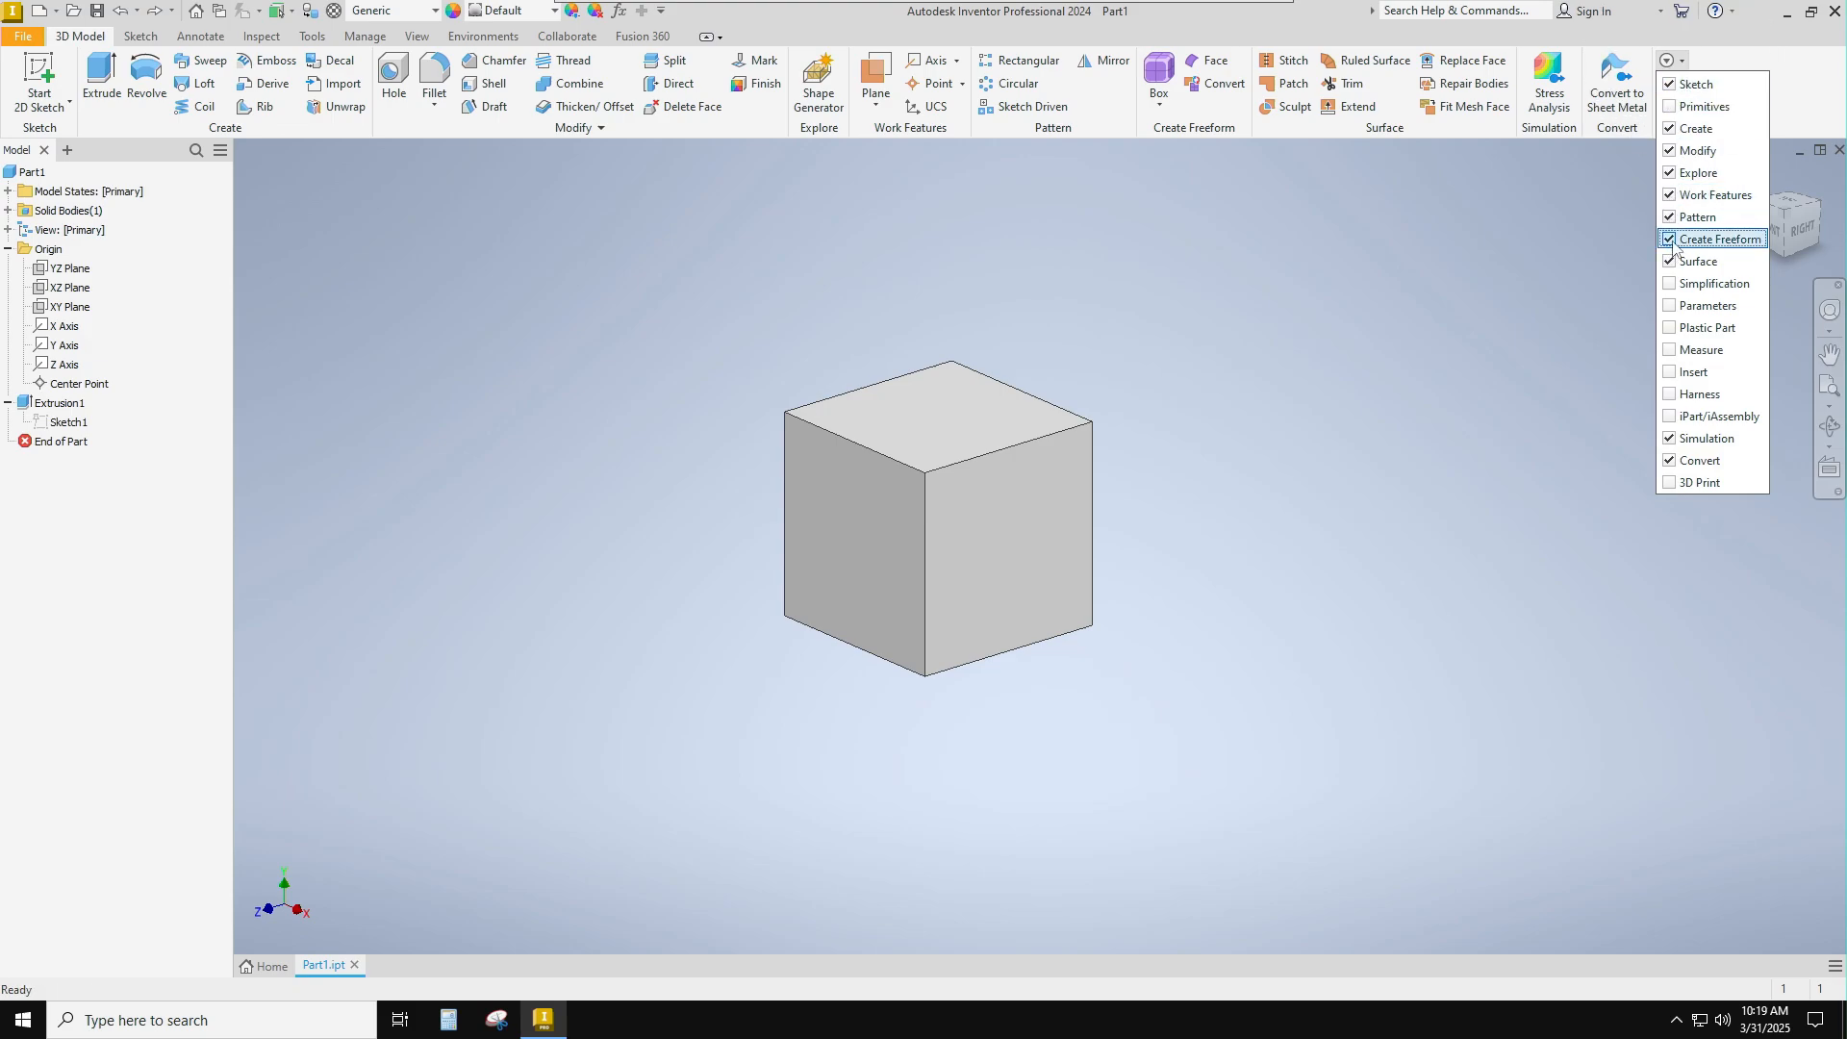
left_click(1672, 306)
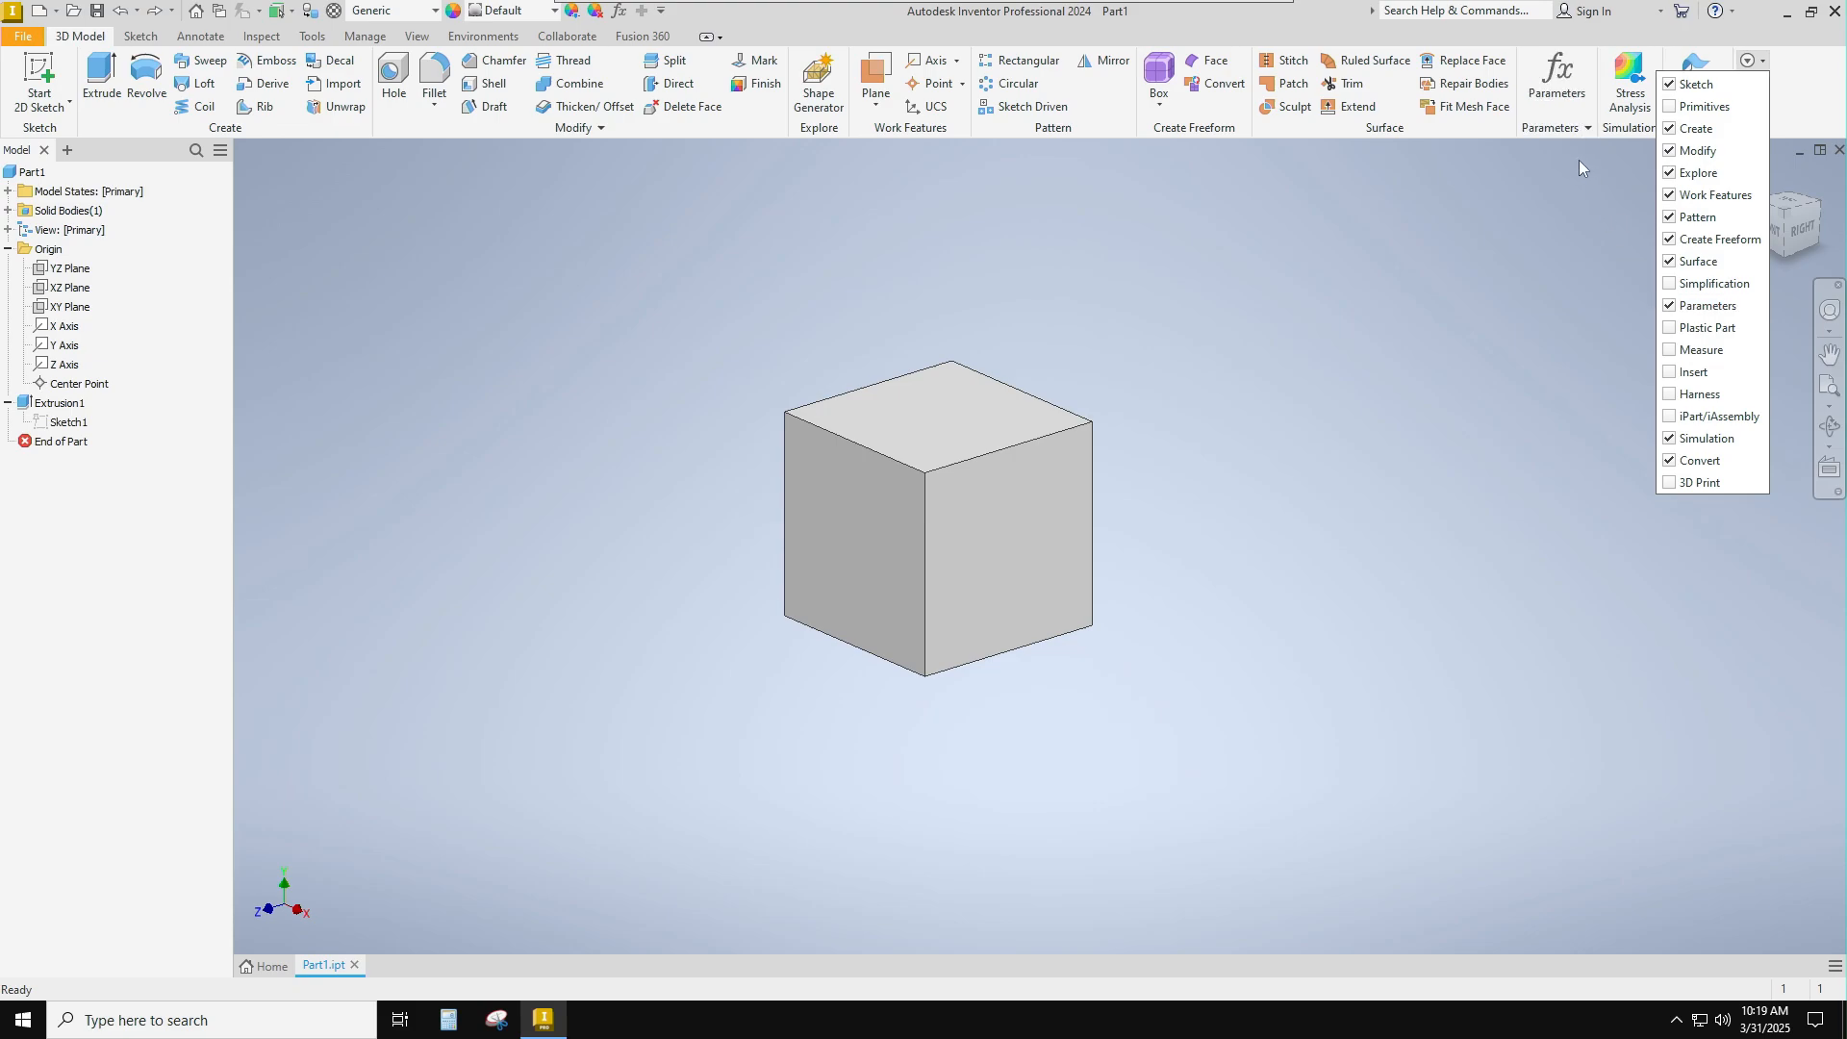
left_click(1559, 76)
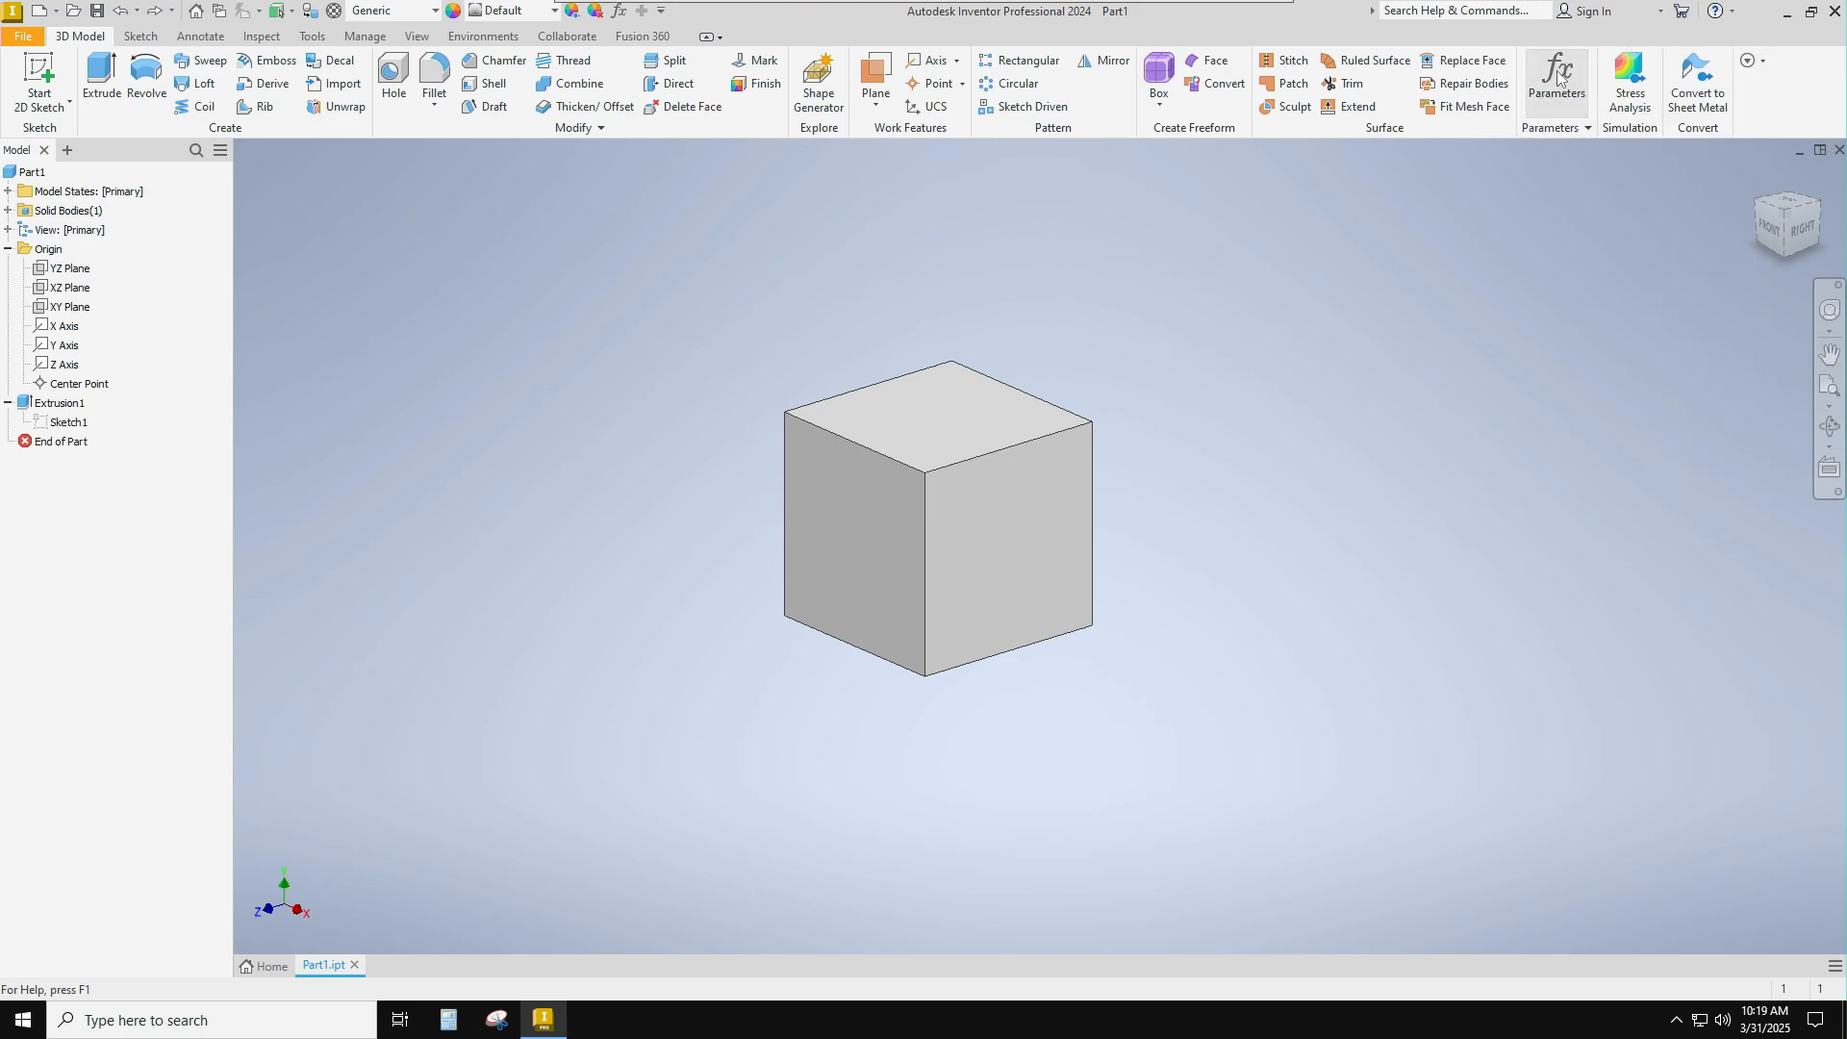
Step: In the part's parameters, set the sketch dimensions d0 to 4 in and d1 to 1 in
left_click(1559, 76)
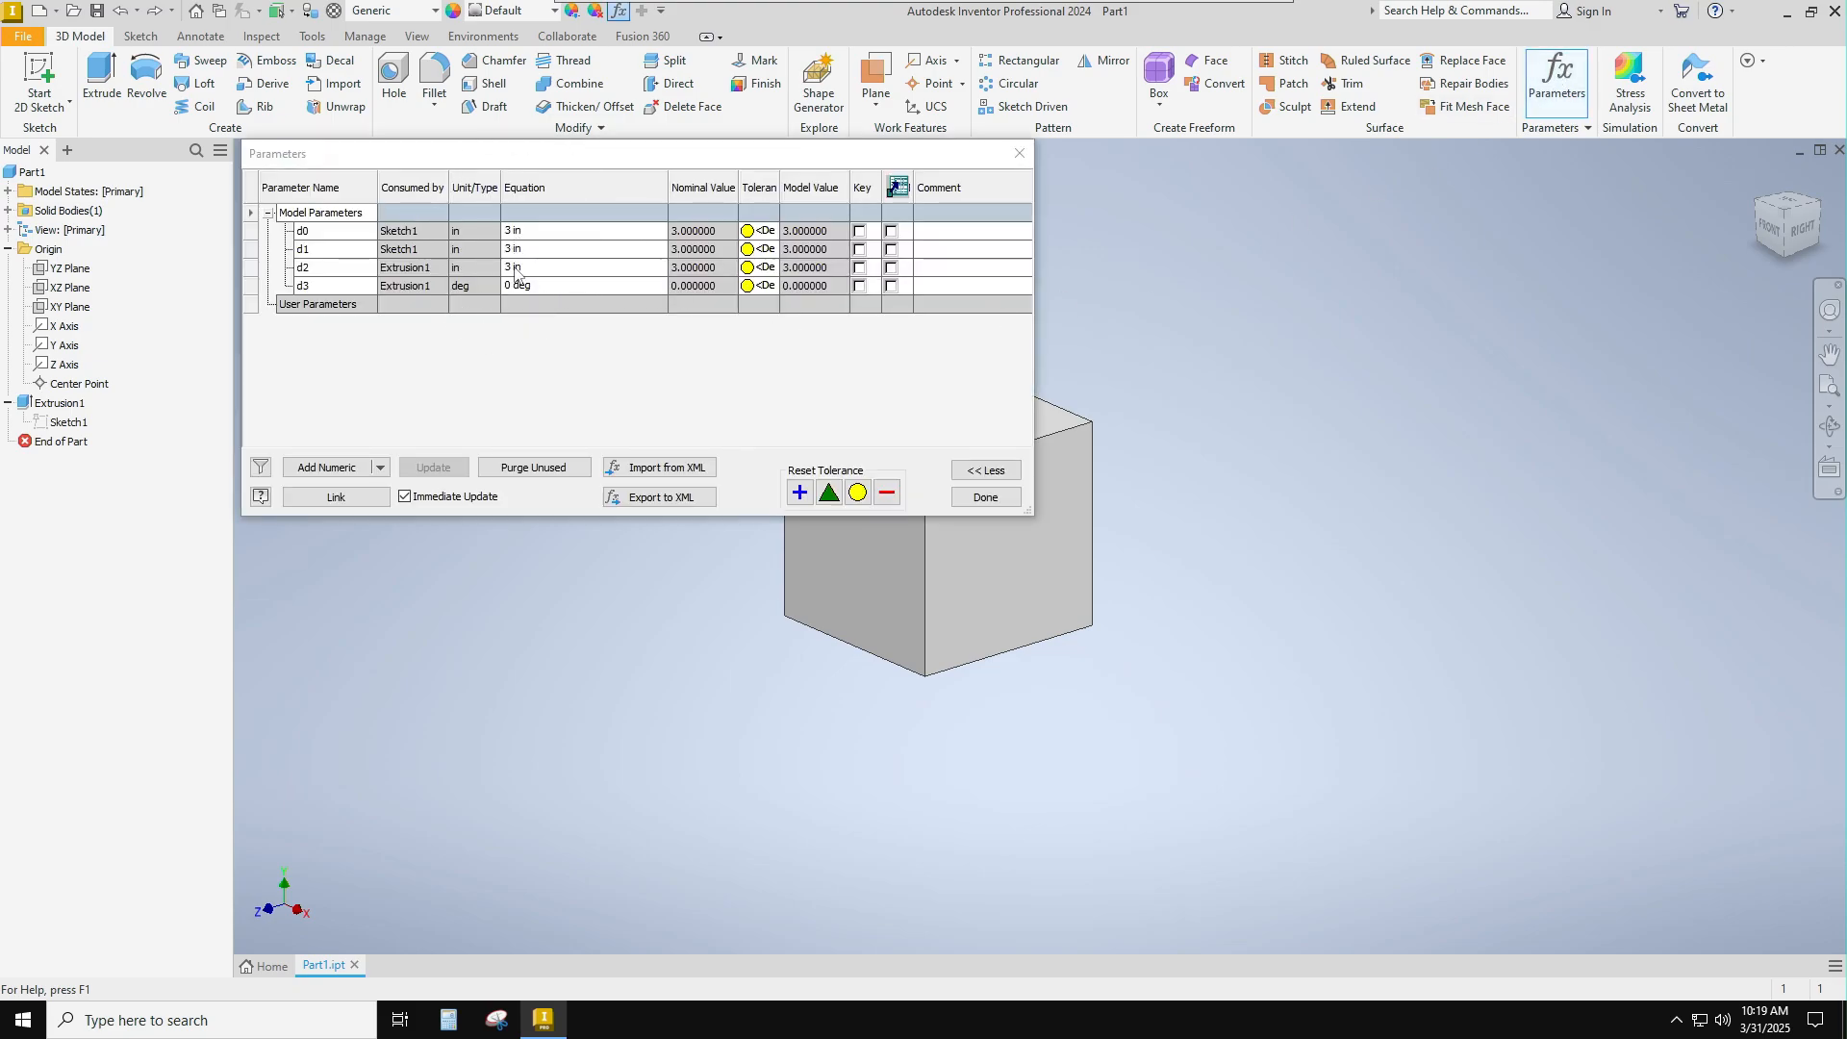
left_click_drag(528, 155, 1223, 526)
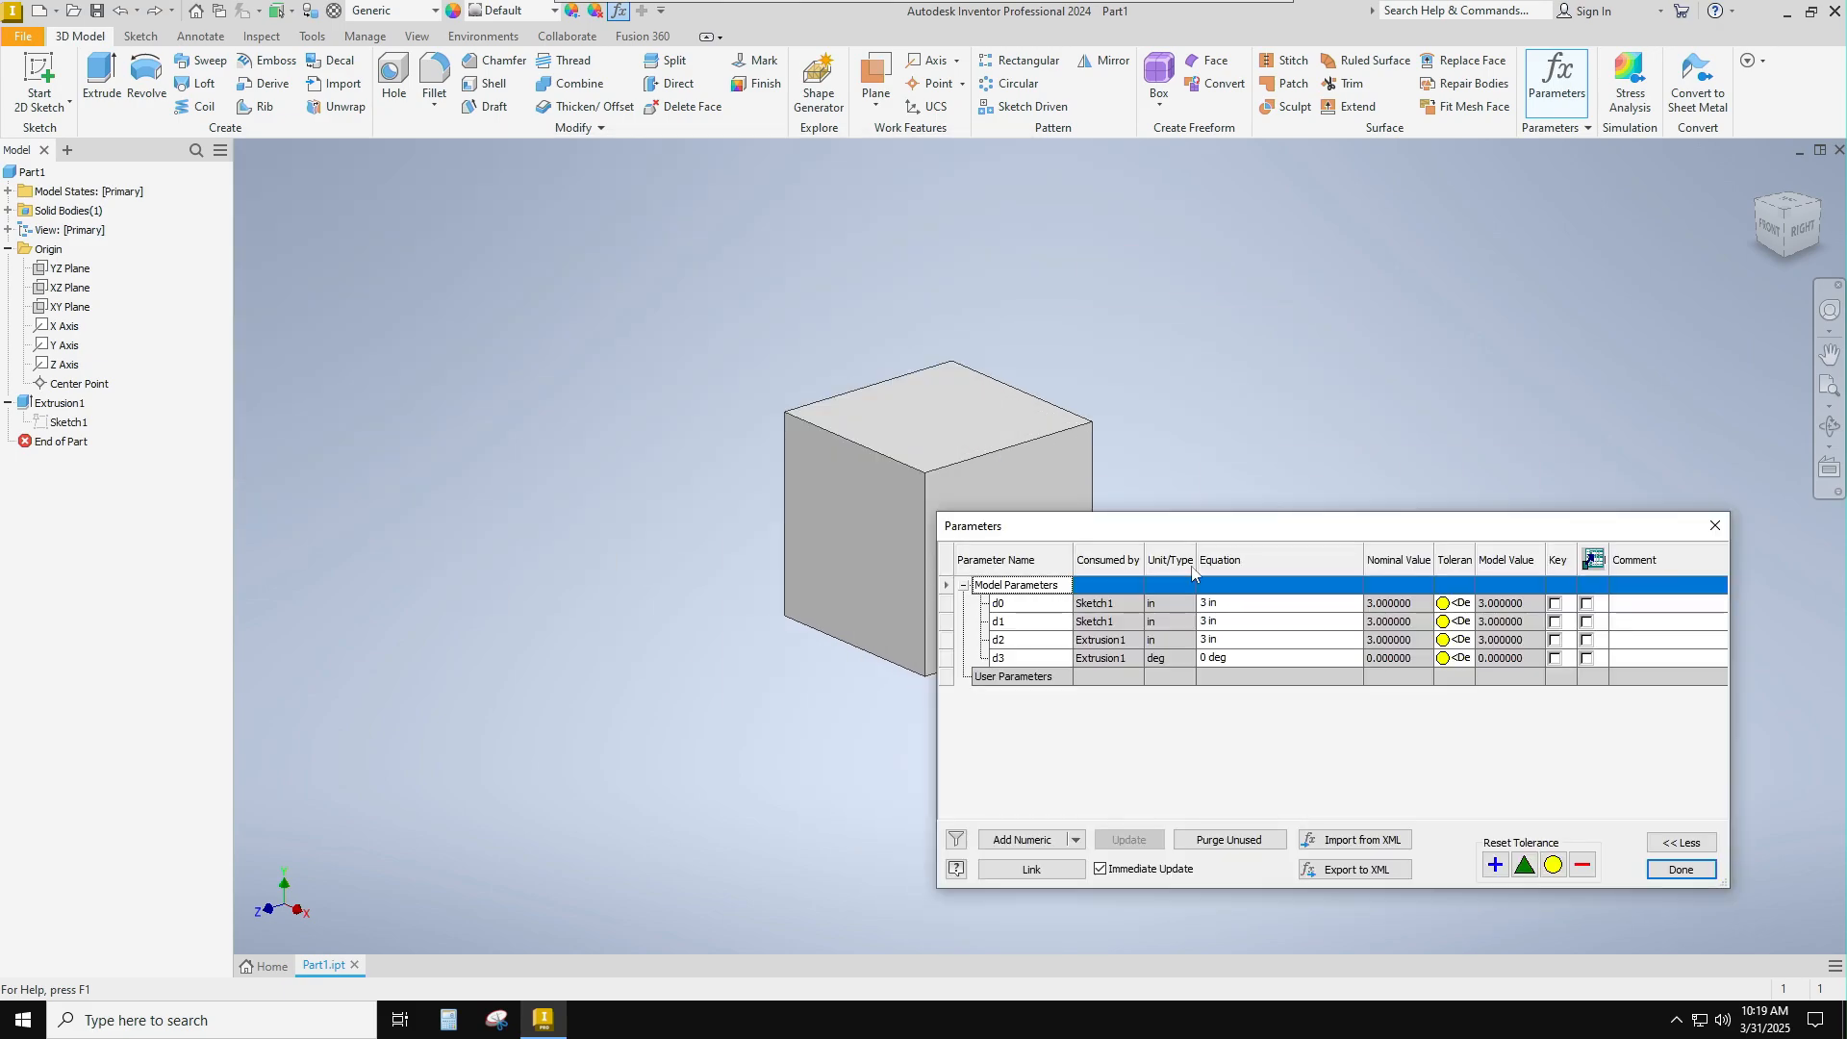
left_click(1241, 603)
type("4")
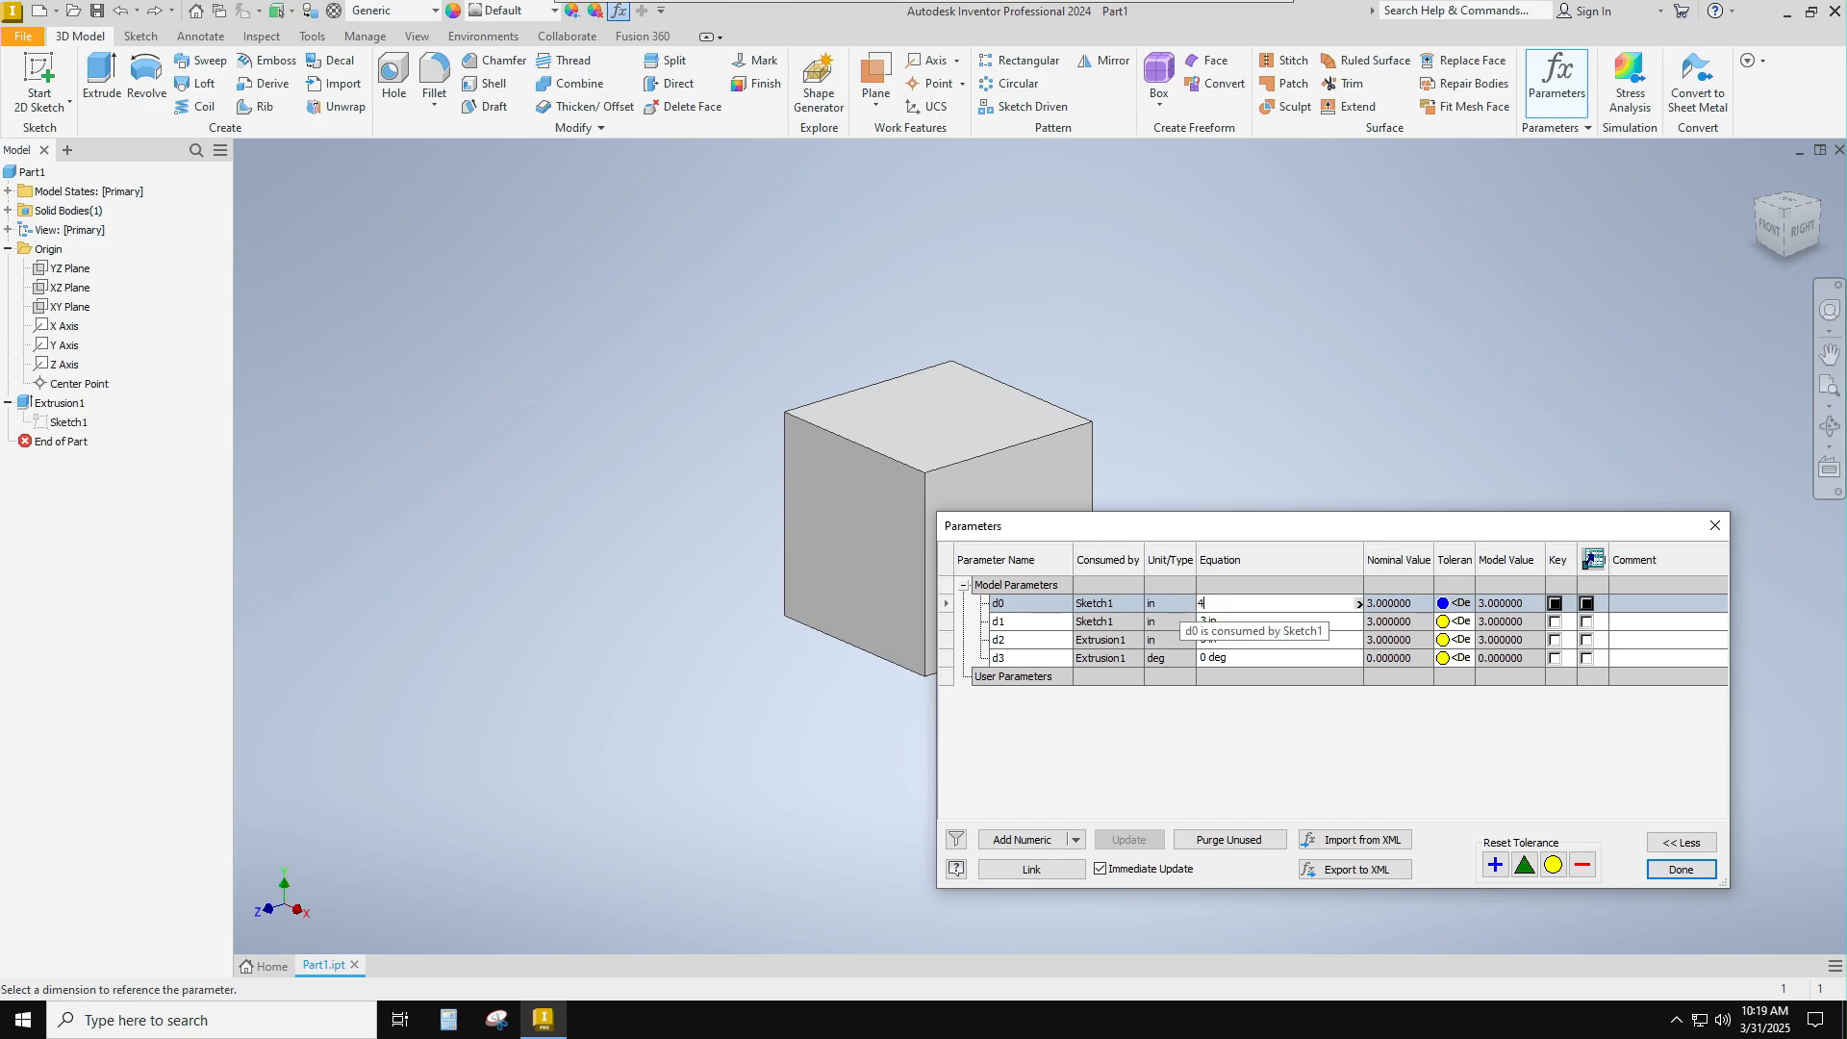
key("Return")
left_click(1211, 622)
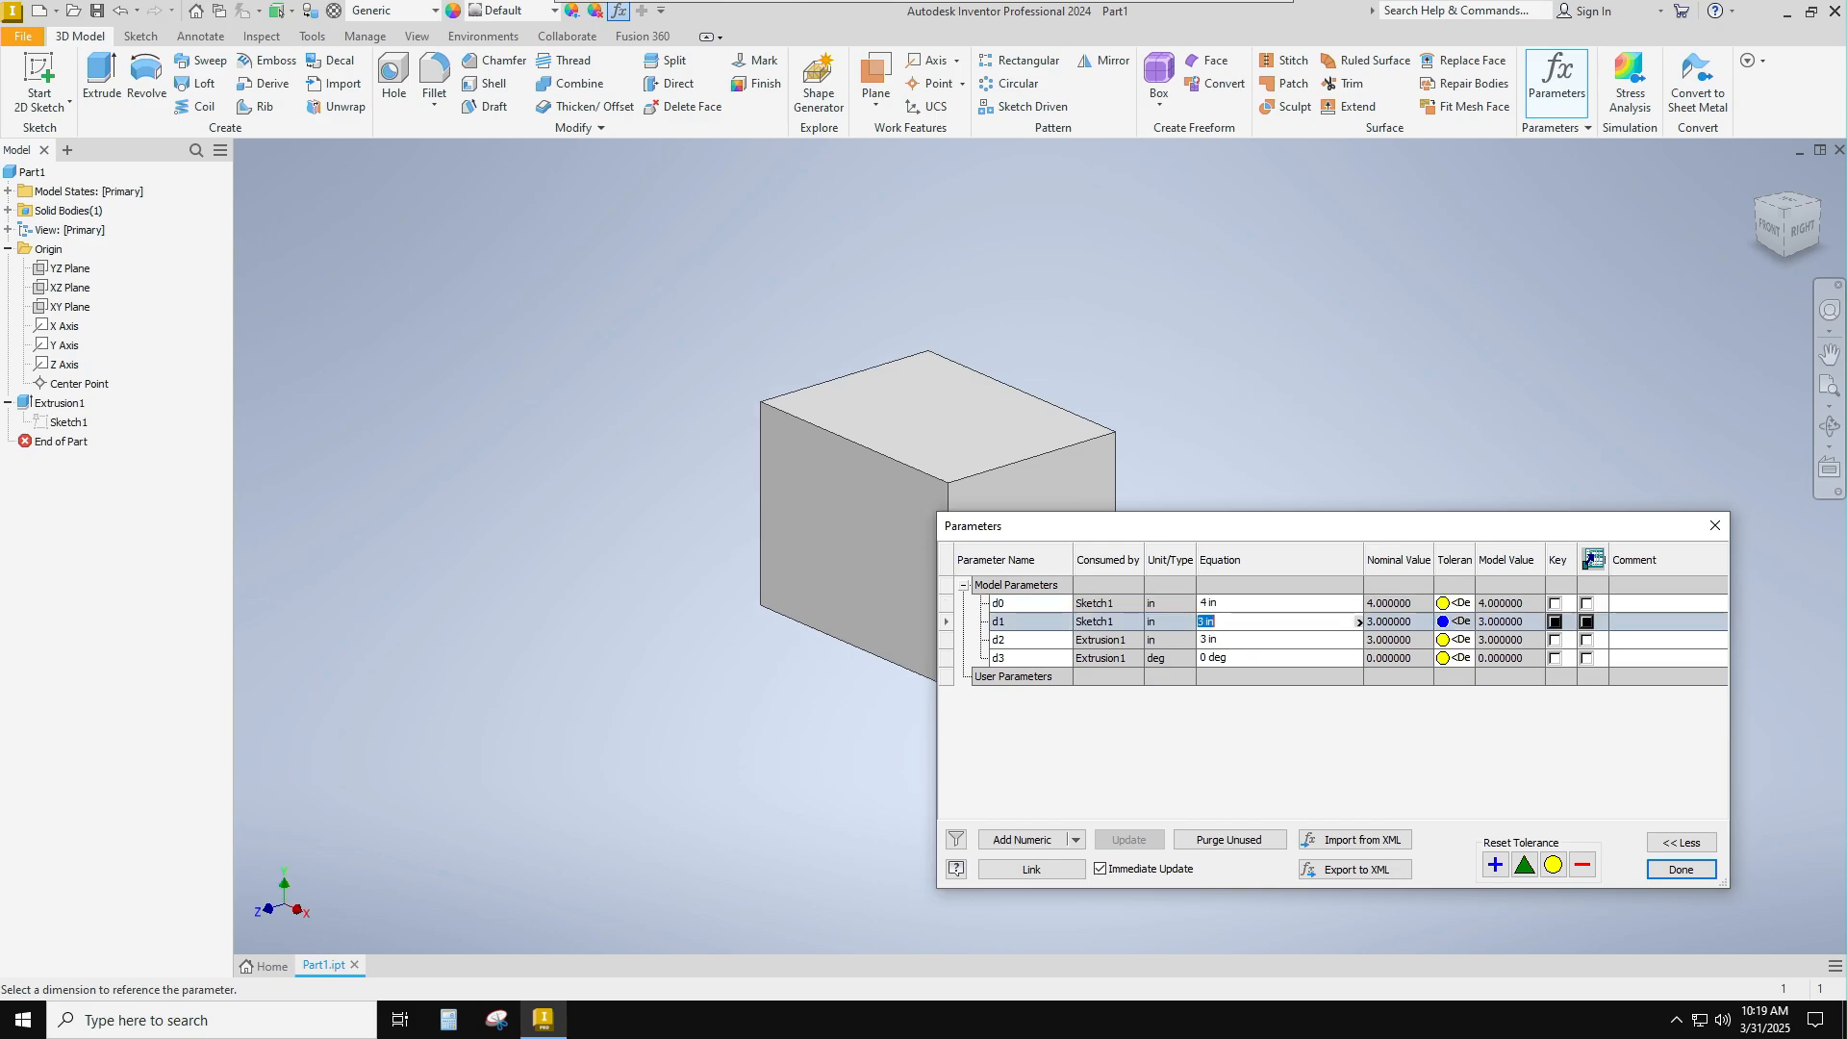
type("1")
key("Return")
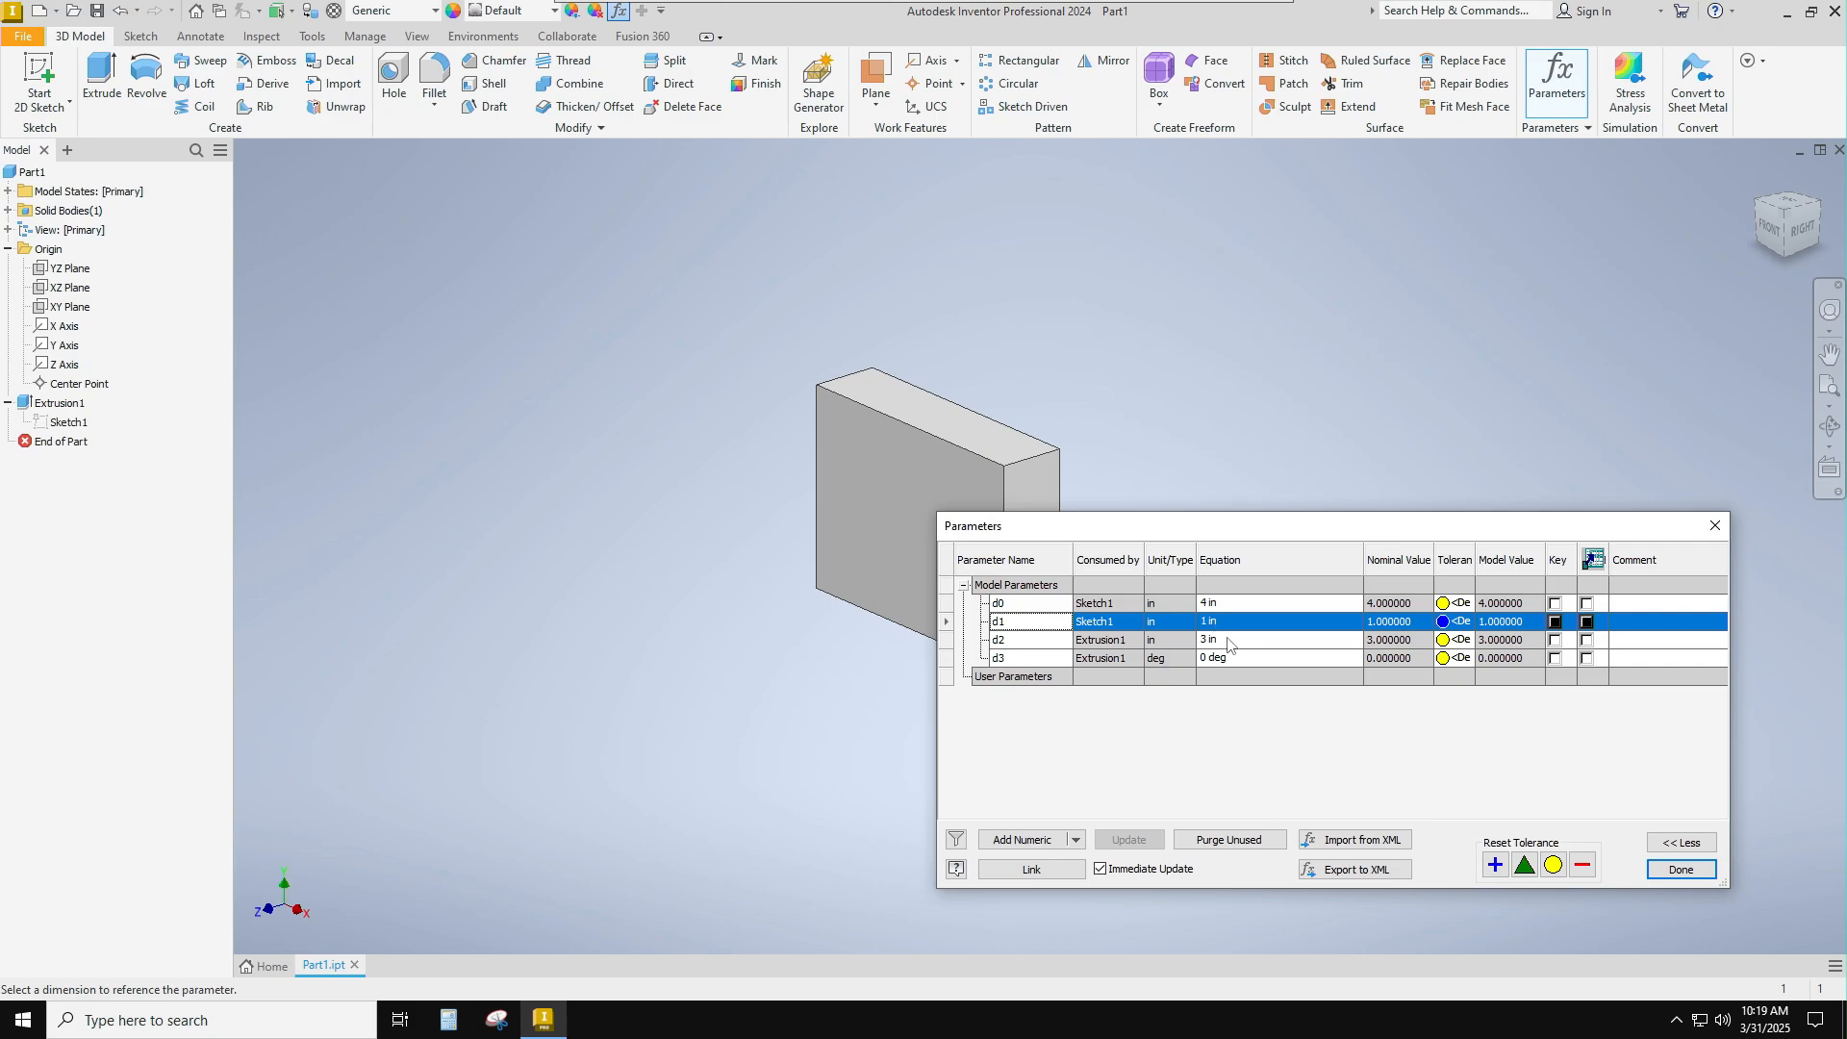
Step: Set the extrusion distance d2 to 2.5 in and its taper d3 to -0.5 deg, and finish editing the parameters
left_click(1234, 640)
type("2")
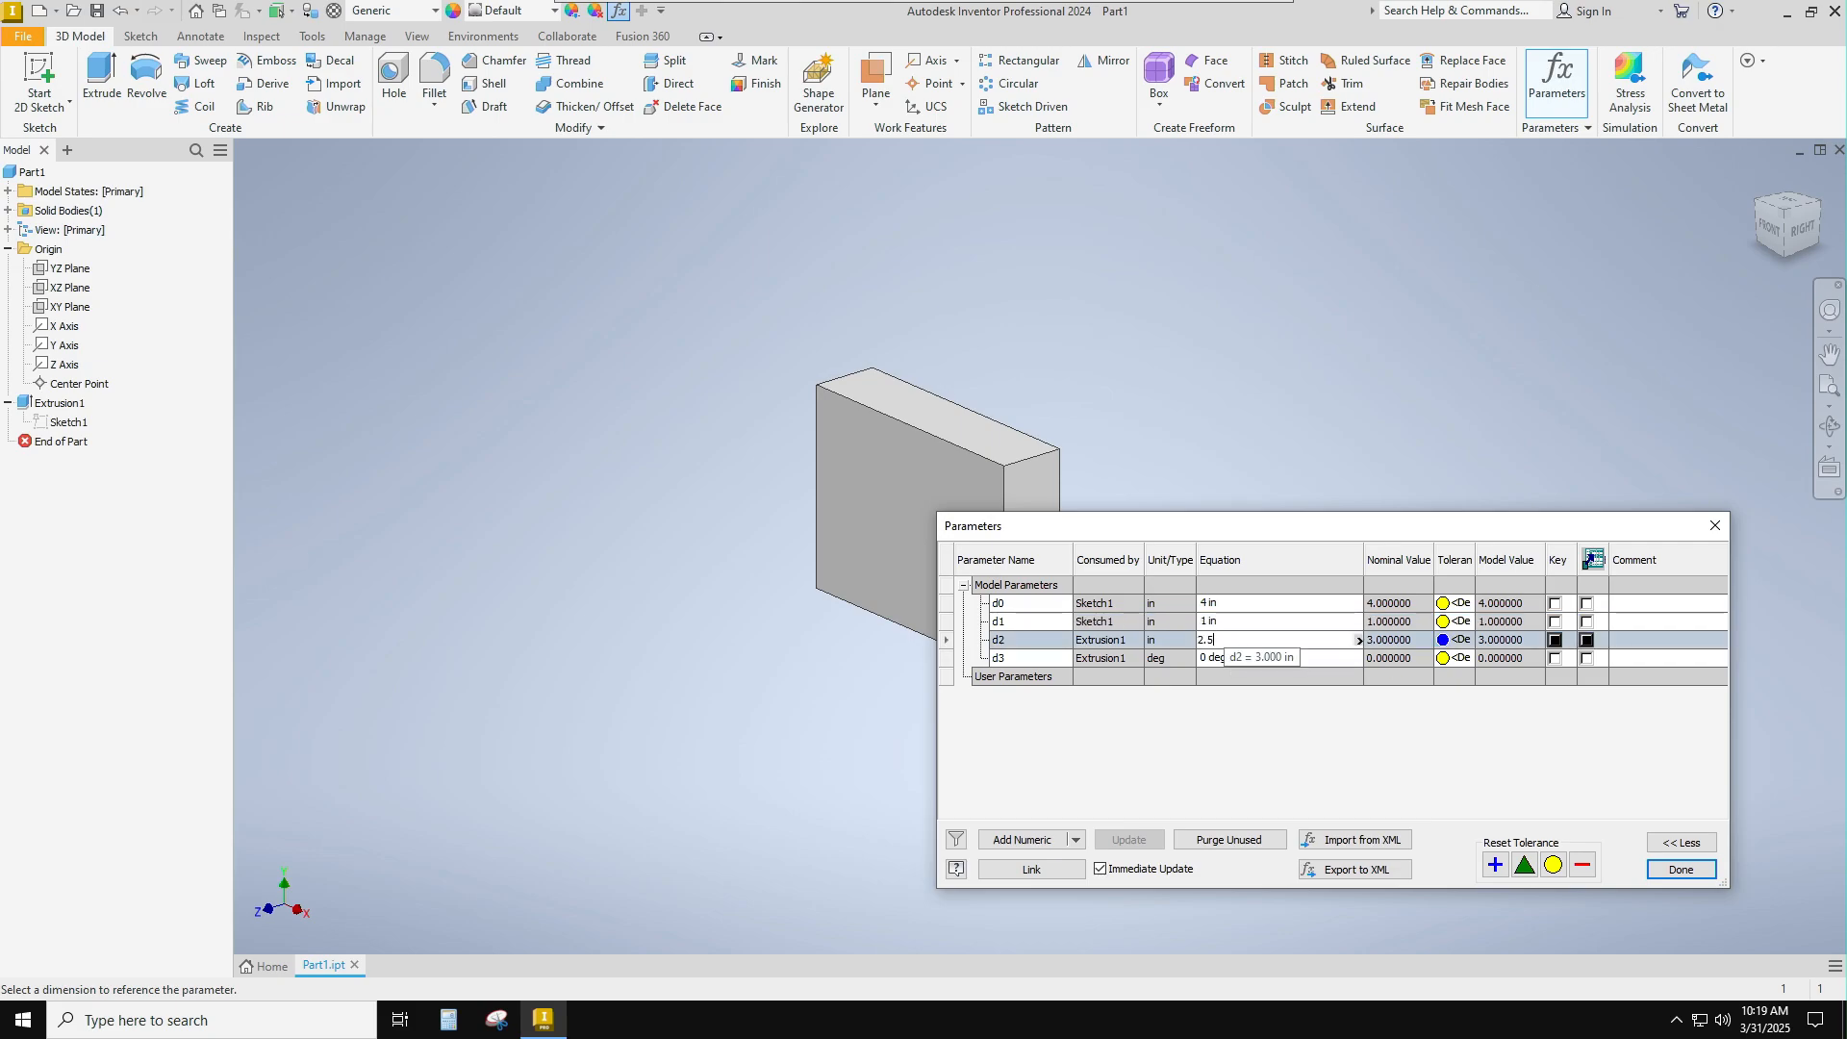
type(".5")
key("Return")
left_click(1236, 658)
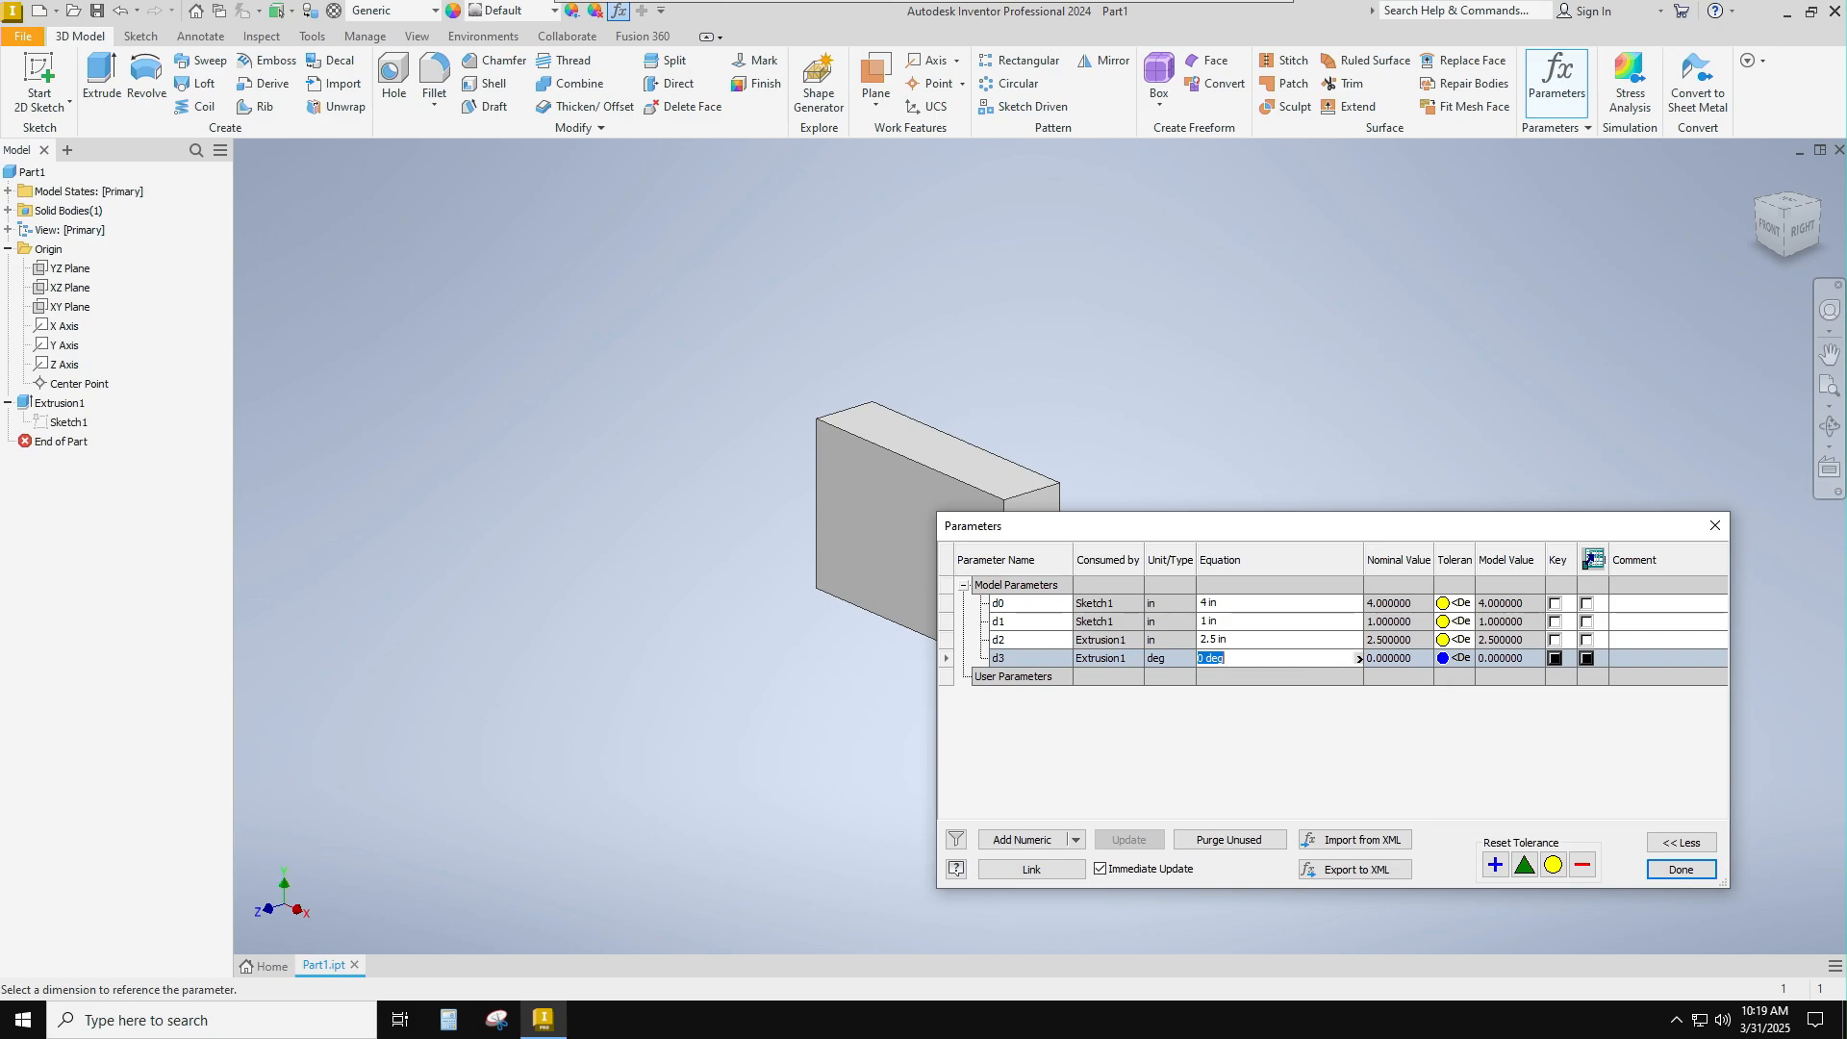
type("-.5")
key("Return")
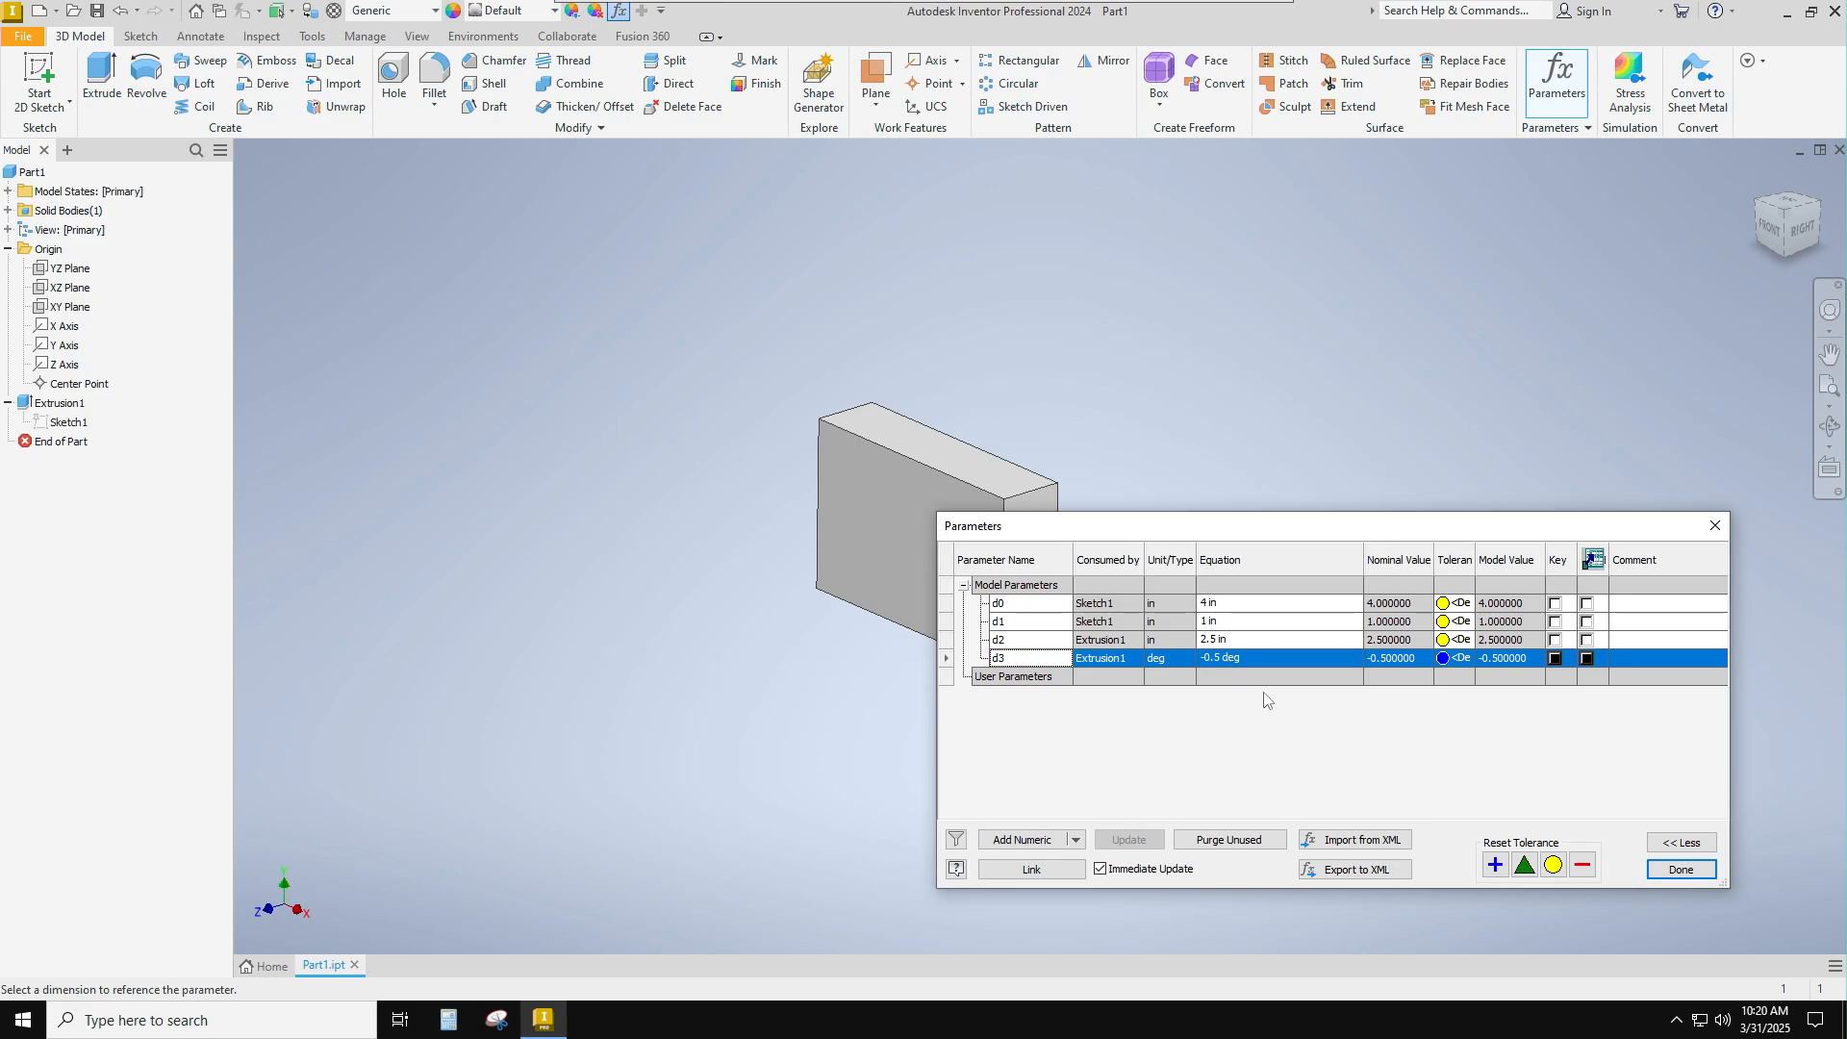
left_click(1657, 871)
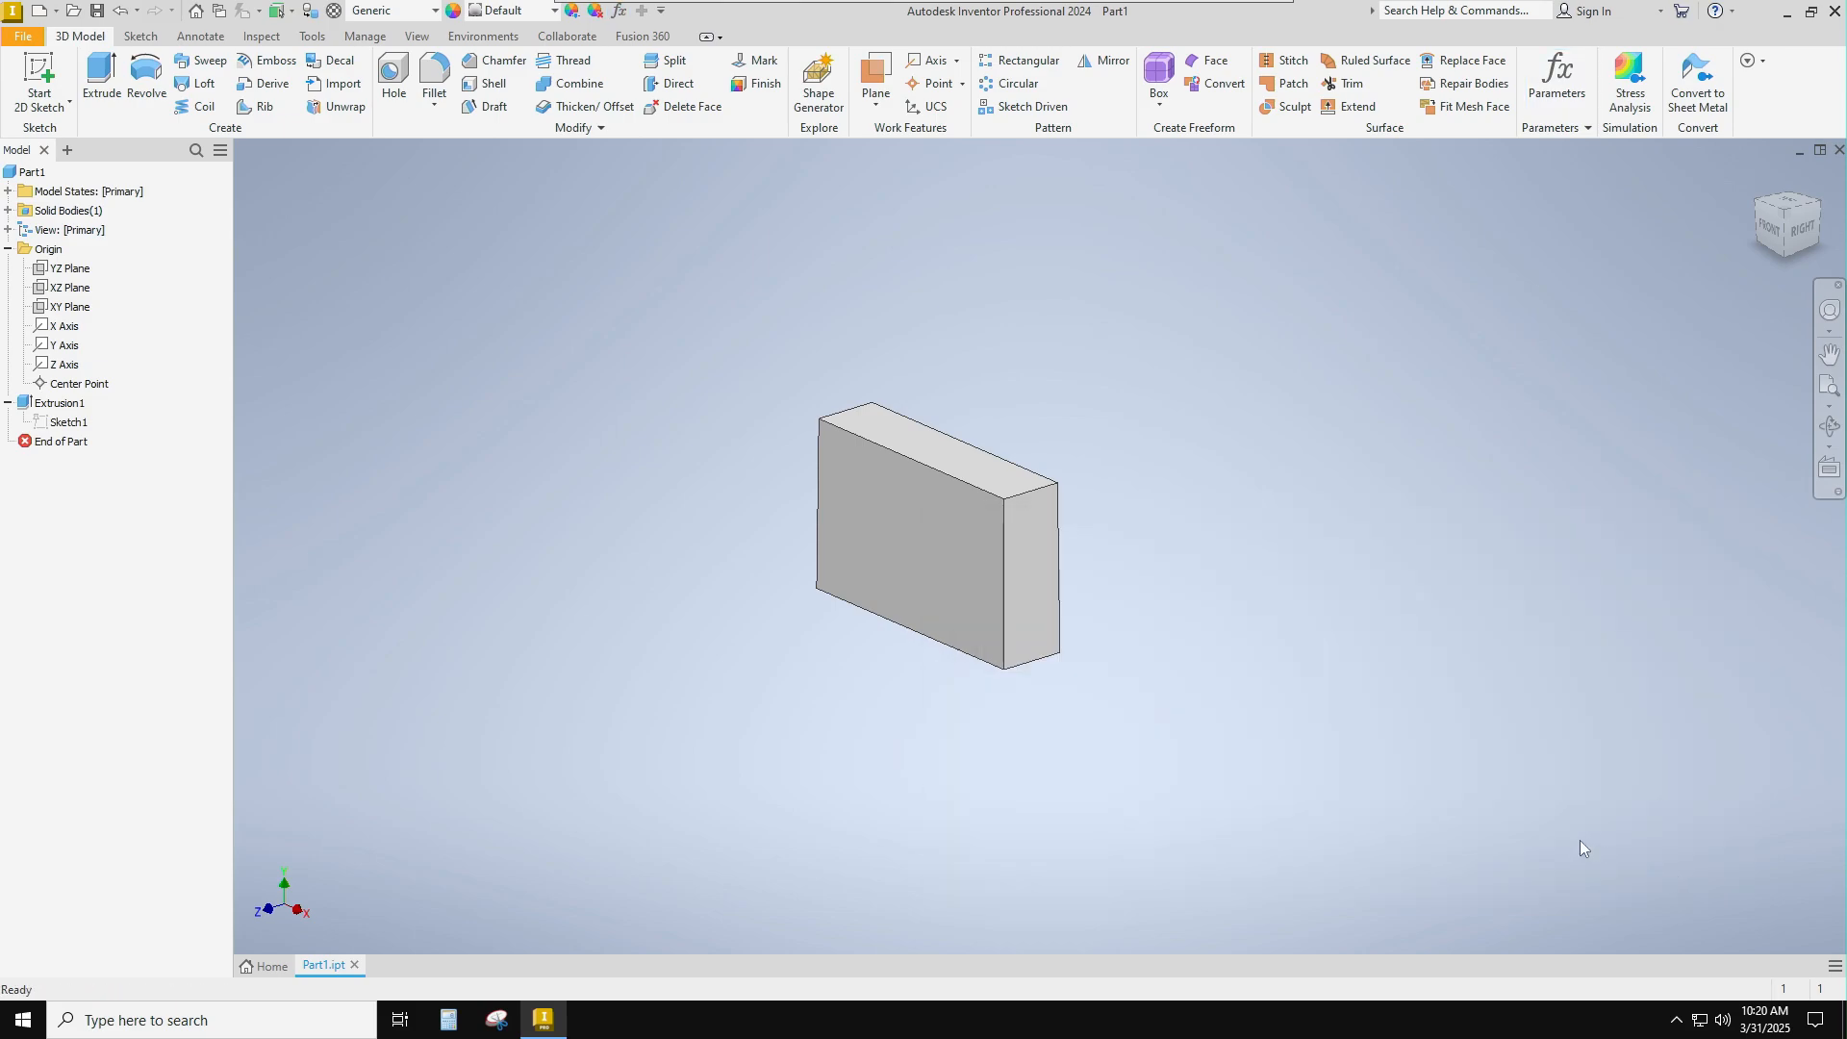
left_click(99, 16)
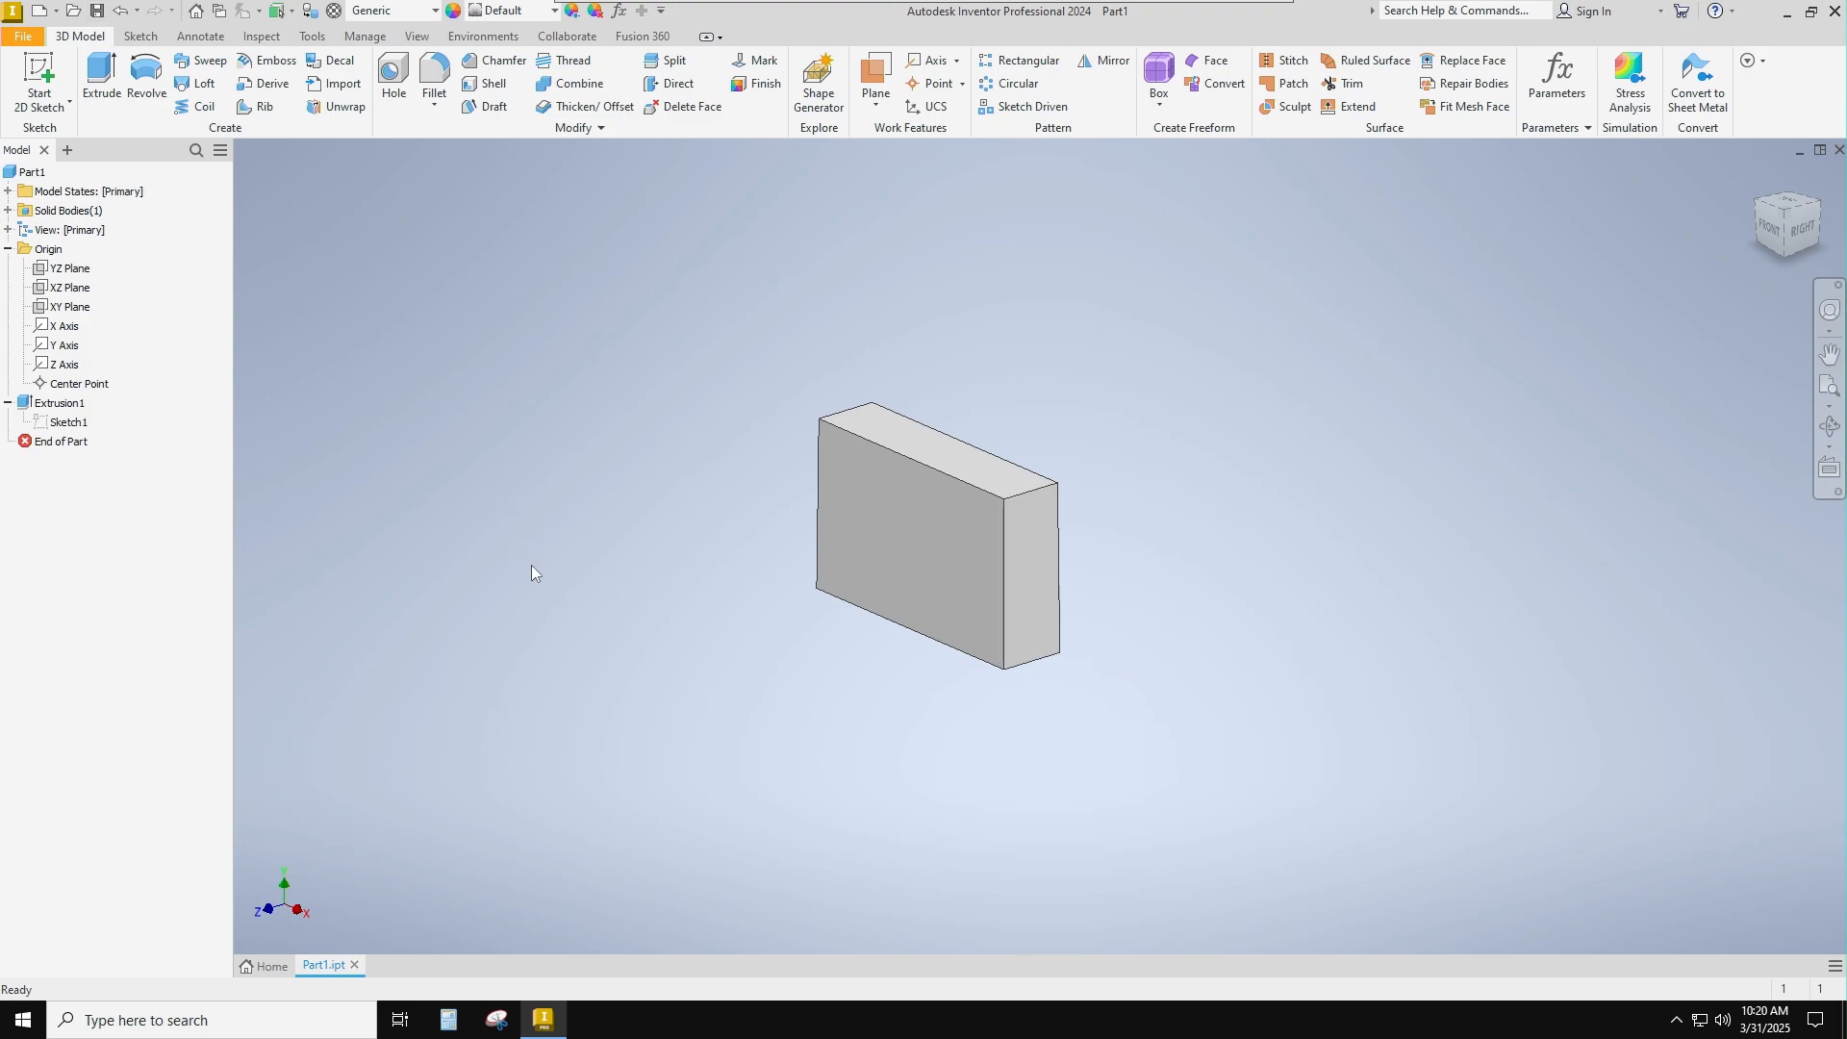